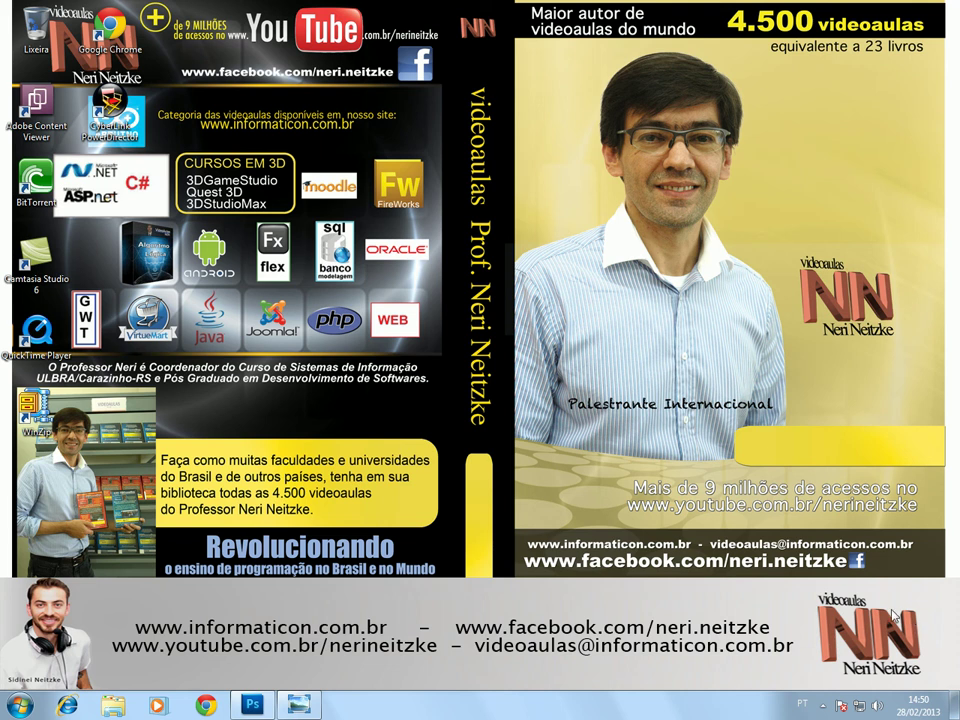
Show the banner image in Windows Photo Viewer, then minimize the viewer
click(300, 706)
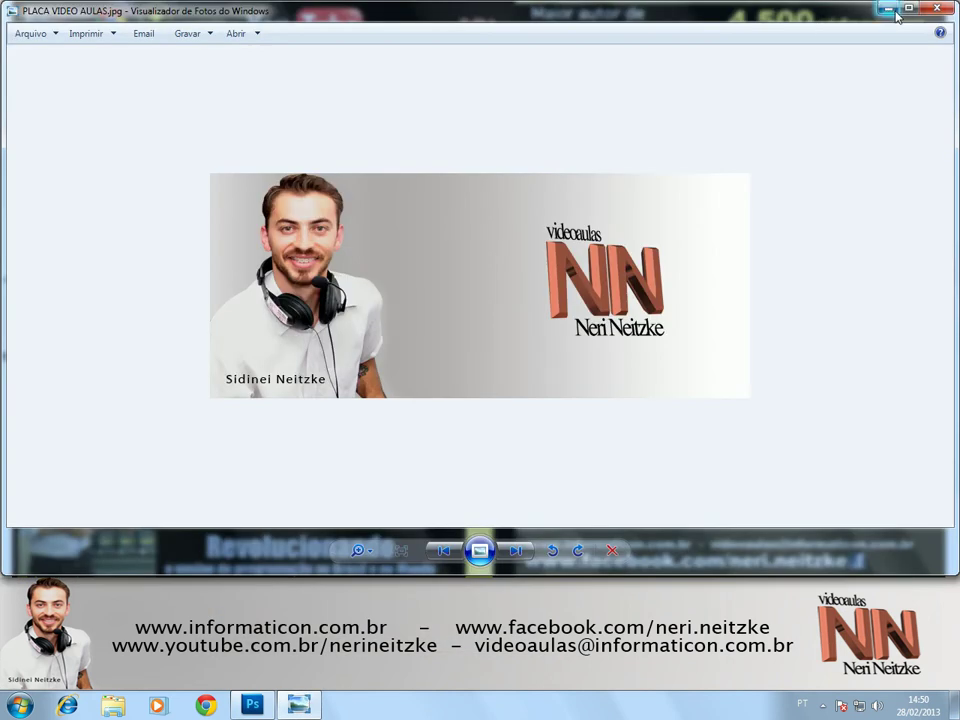
click(891, 10)
Restore Photoshop, switch to textura_huge.jpg and pick the Rectangular Marquee tool
click(253, 706)
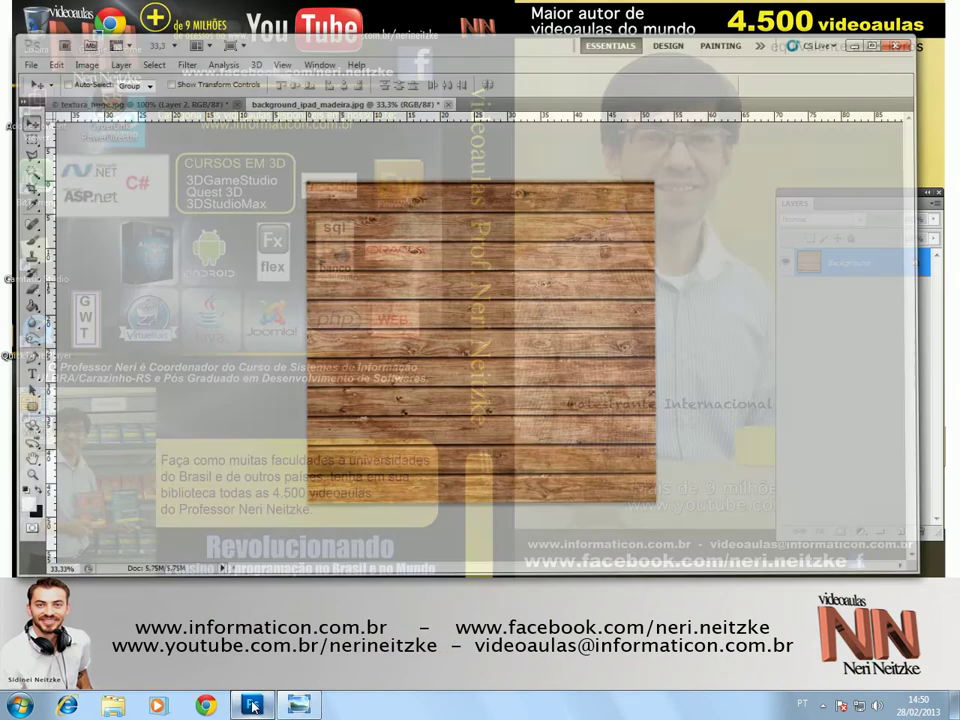
click(182, 79)
click(22, 115)
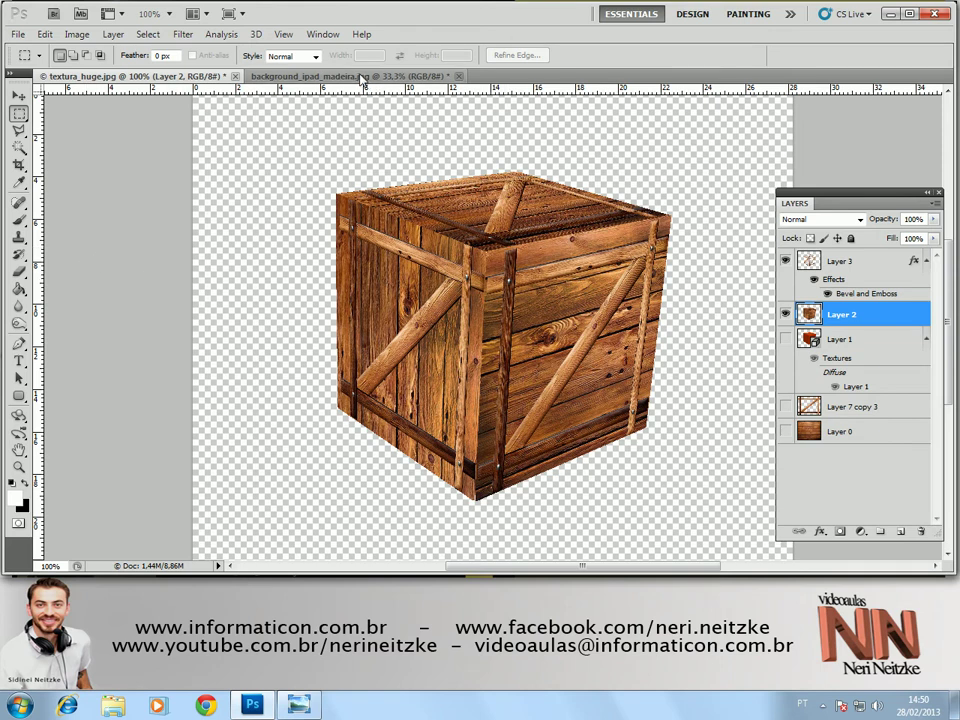
Switch to the background_ipad_madeira.jpg wood-plank document tab
click(359, 77)
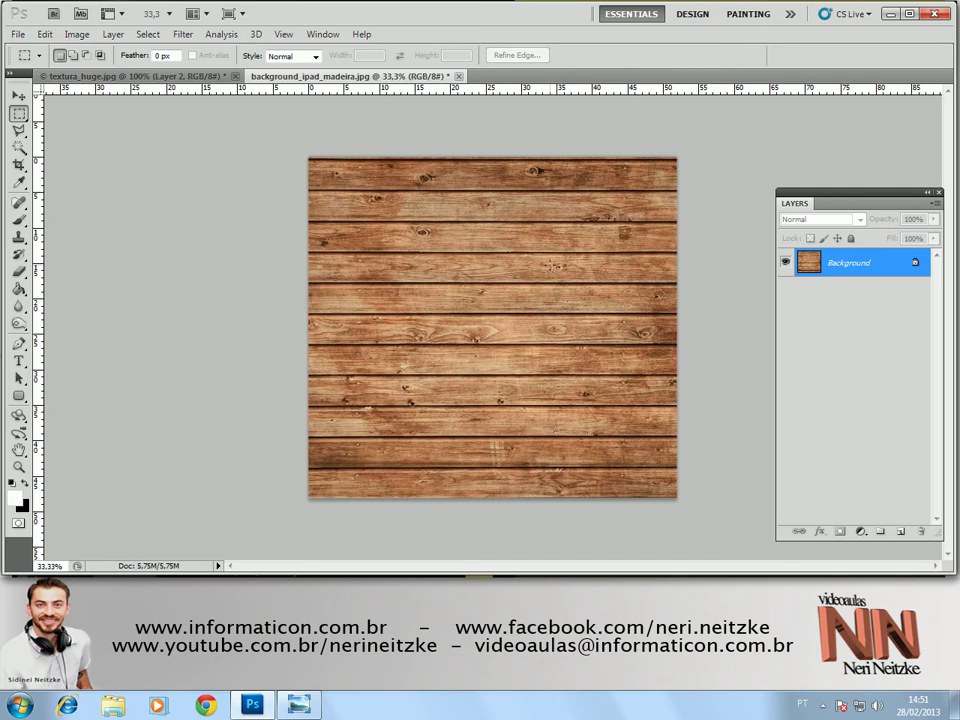
Unlock the Background as Layer 0 via the New Layer dialog, then add empty Layer 1
double_click(915, 265)
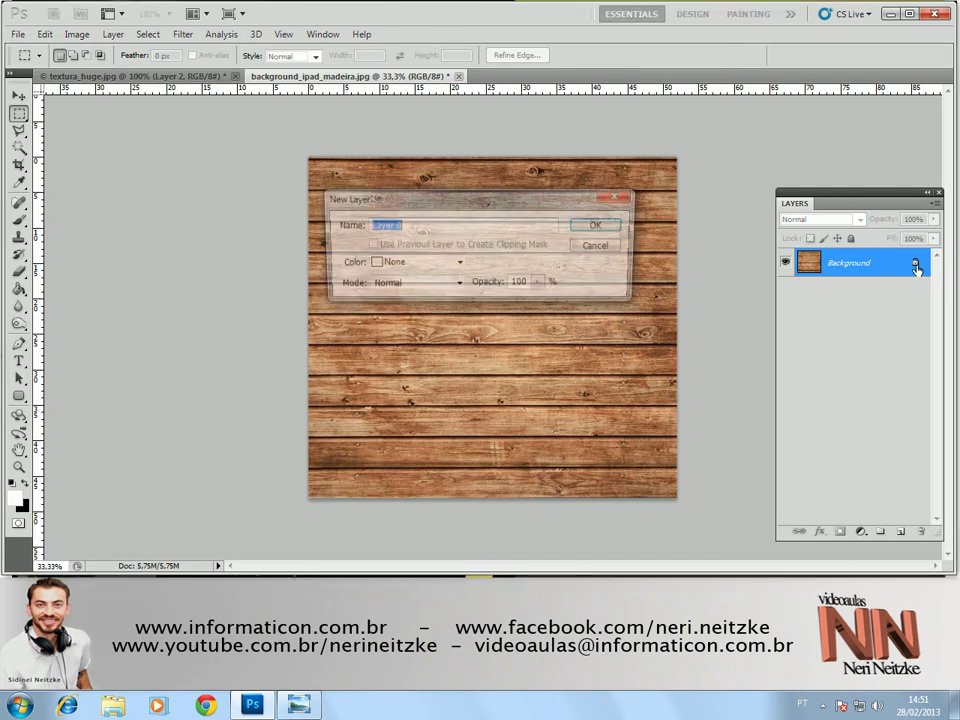
click(600, 225)
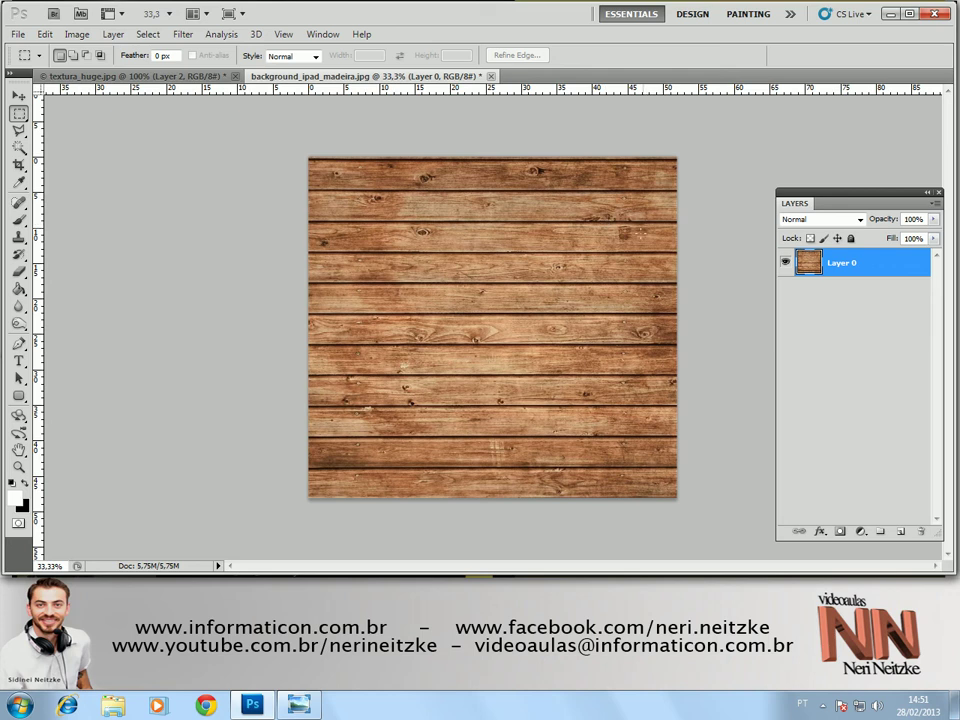
click(900, 533)
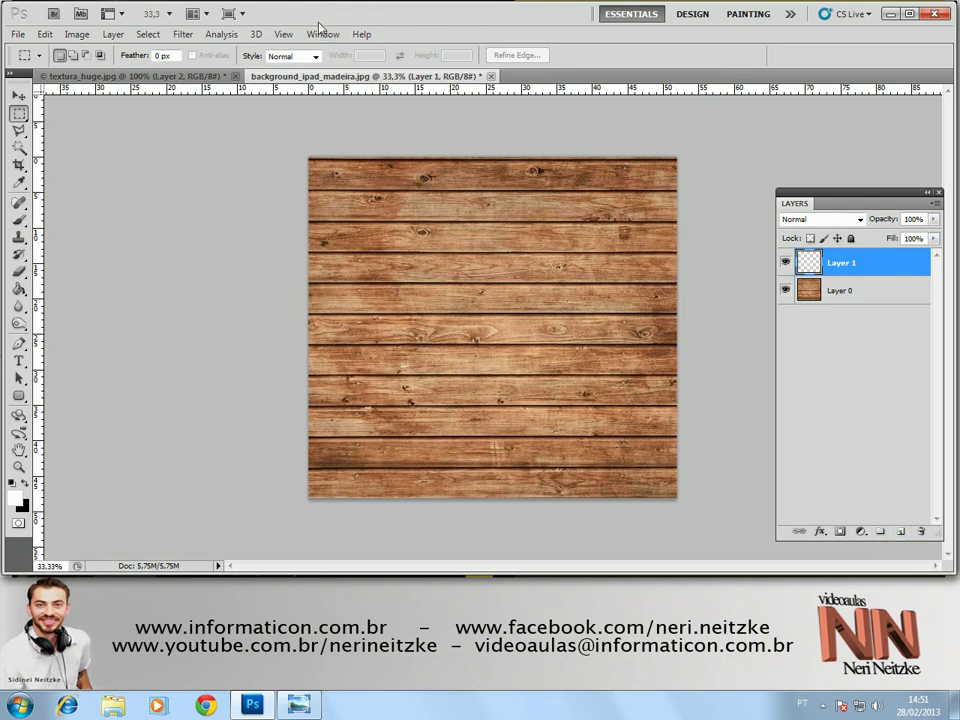
Apply 3D > New Shape From Layer > Cube Wrap to the empty Layer 1
click(256, 35)
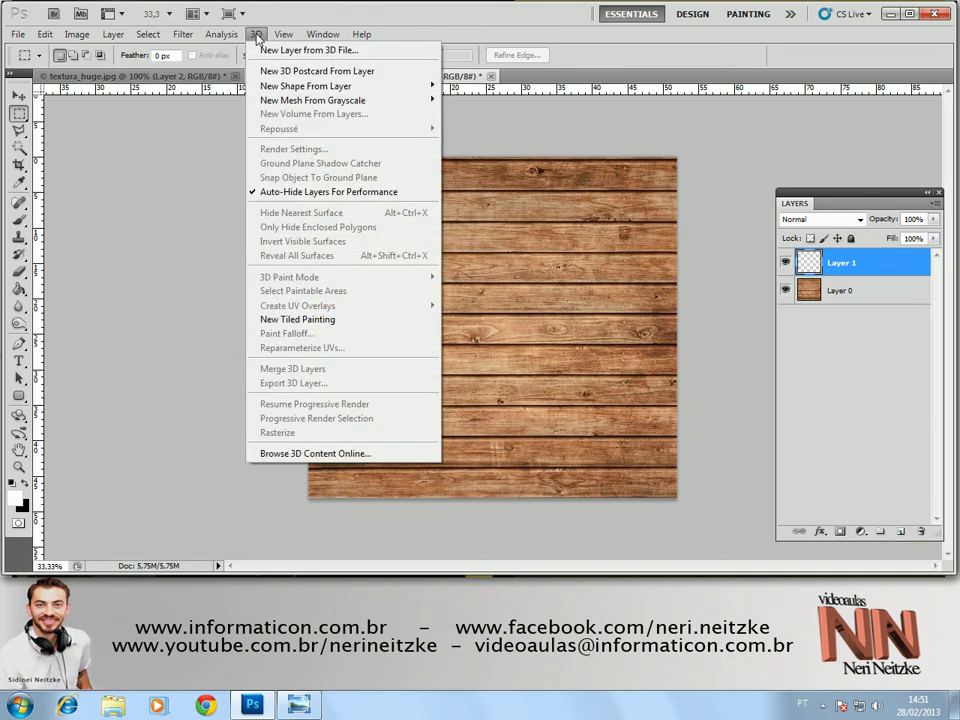
click(262, 38)
click(256, 36)
click(256, 36)
click(257, 37)
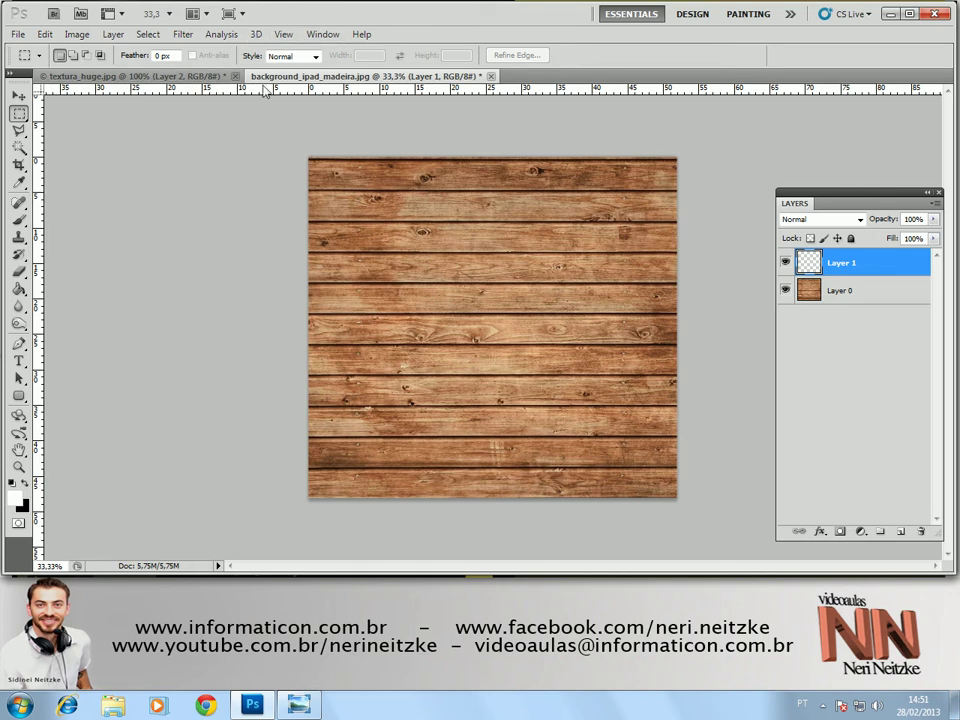
click(255, 38)
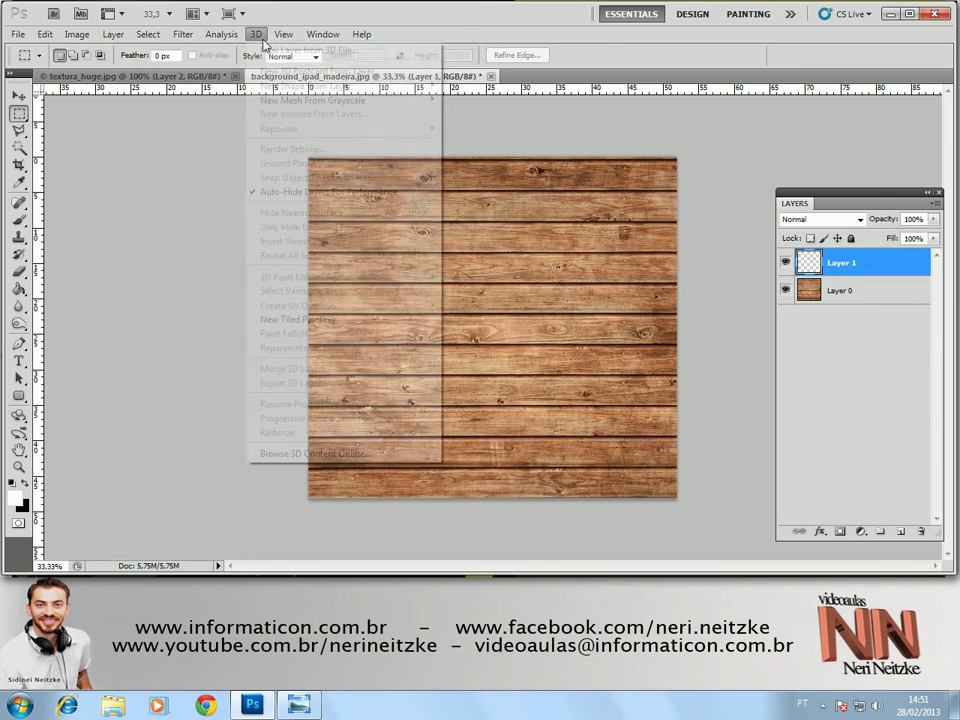
mouse_move(305, 86)
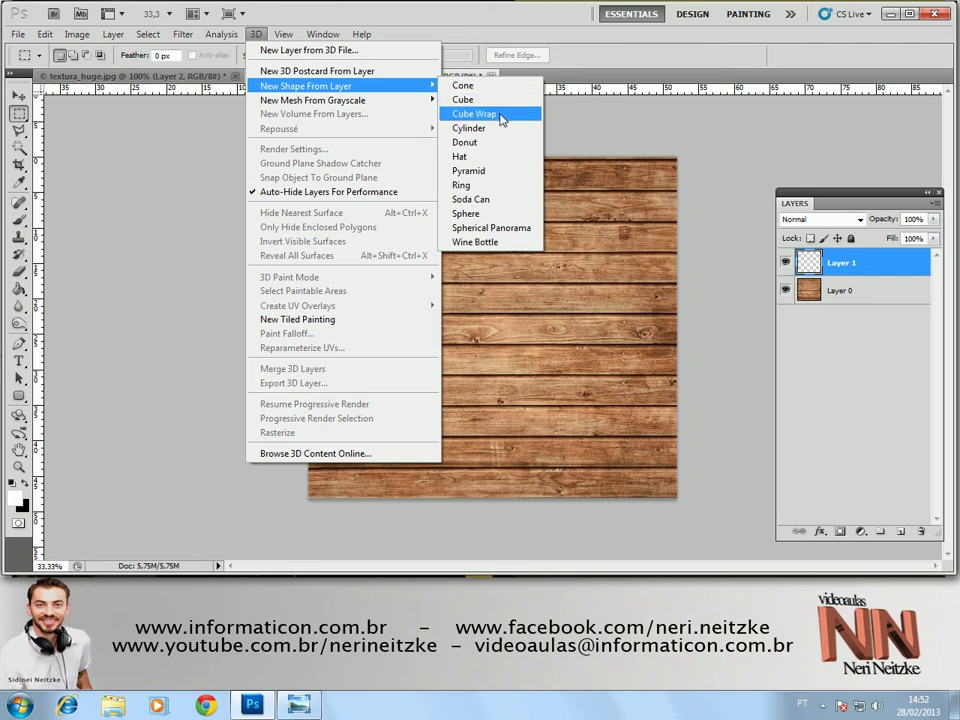
click(500, 116)
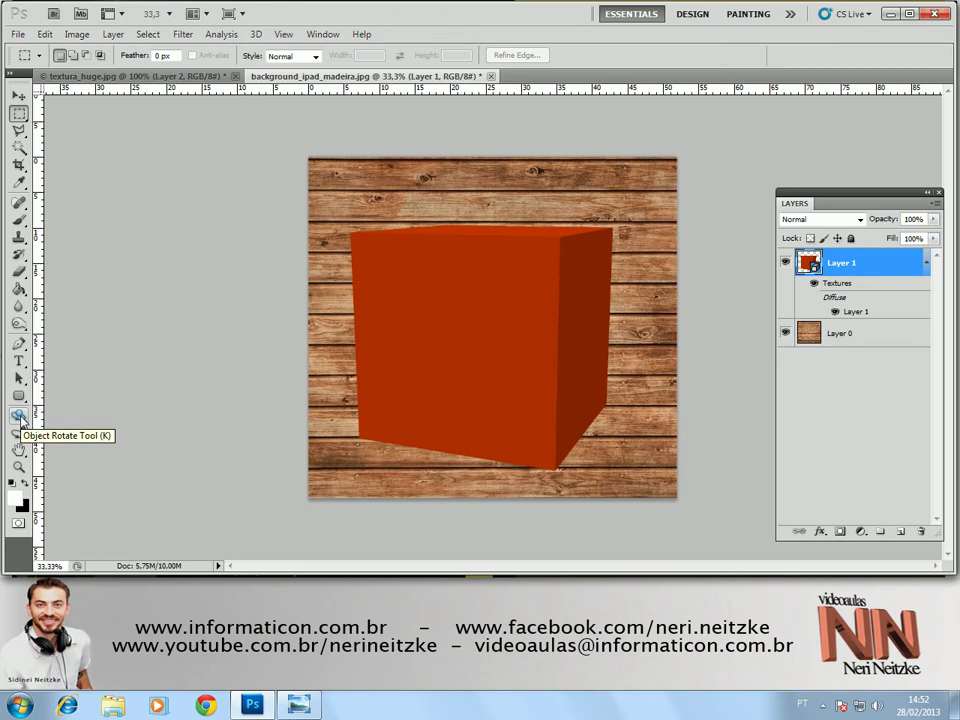
Rotate the cube to tilt its top into view, then pan it up-right and slide it closer
click(19, 418)
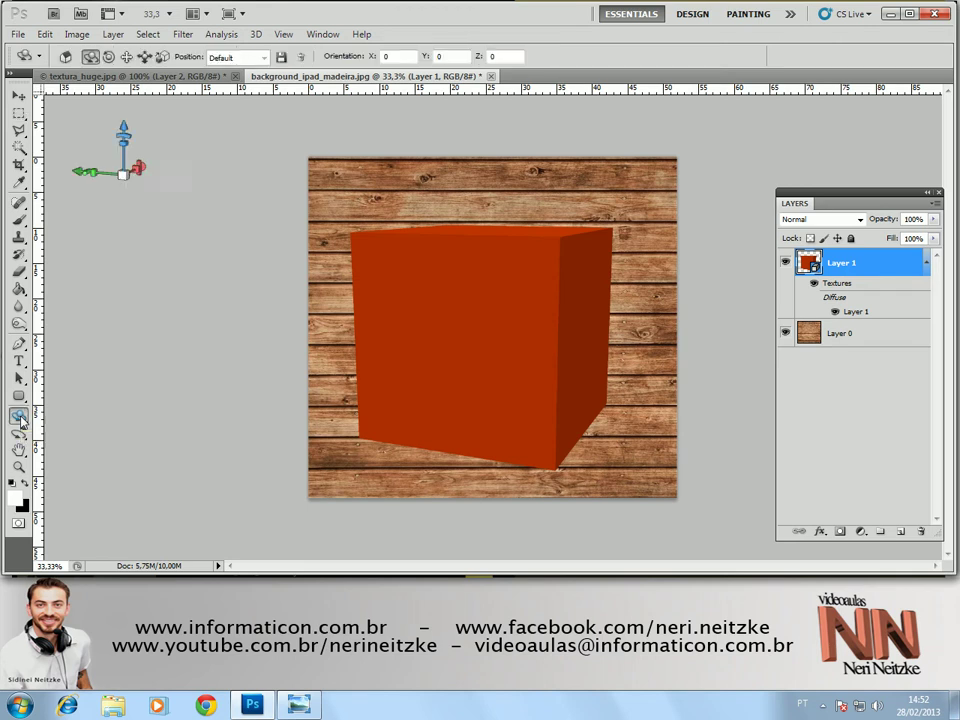
drag(511, 250, 514, 262)
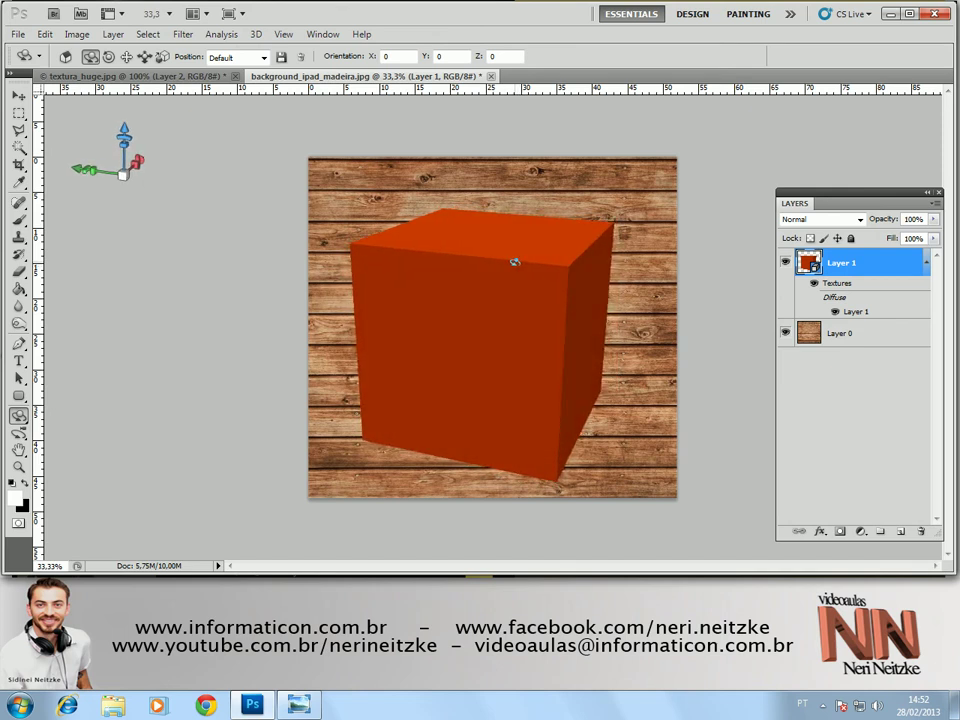
drag(513, 262, 513, 262)
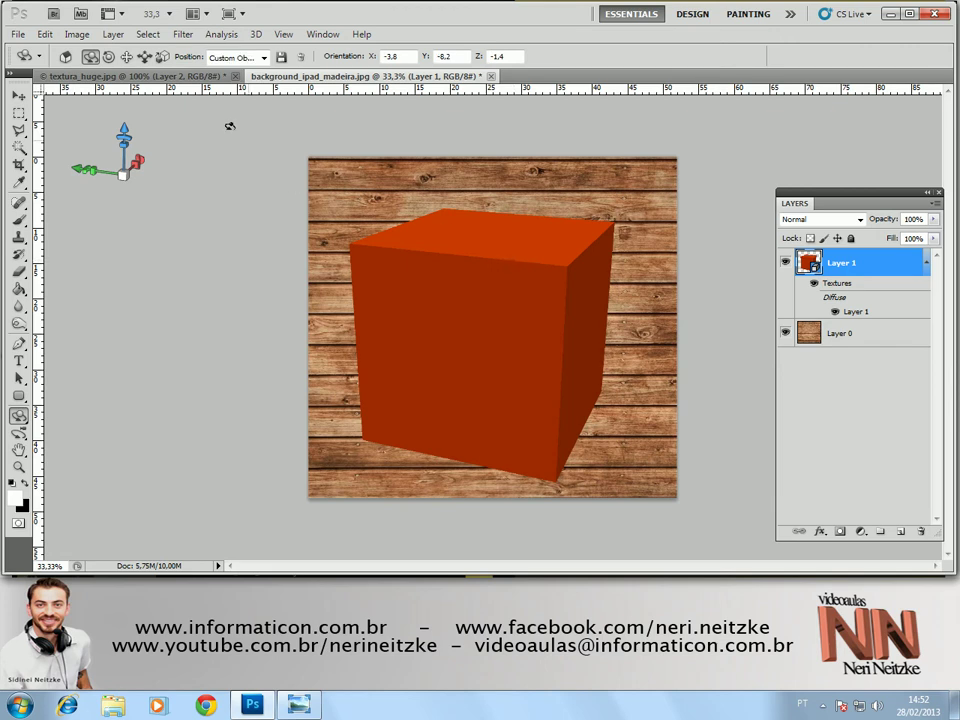
click(127, 57)
mouse_move(499, 285)
mouse_down()
mouse_move(523, 255)
mouse_move(509, 255)
mouse_move(499, 268)
mouse_move(527, 264)
mouse_move(545, 280)
mouse_move(497, 229)
mouse_move(549, 227)
mouse_up()
click(145, 57)
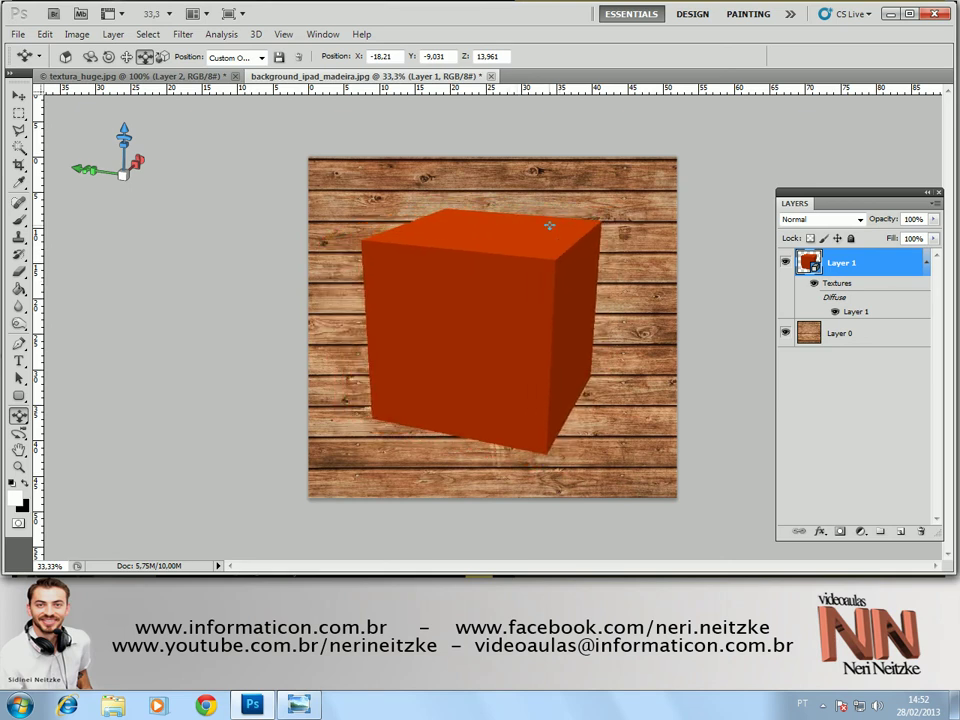
Rotate and roll the cube to widen both side faces, then add an empty Layer 2
click(90, 57)
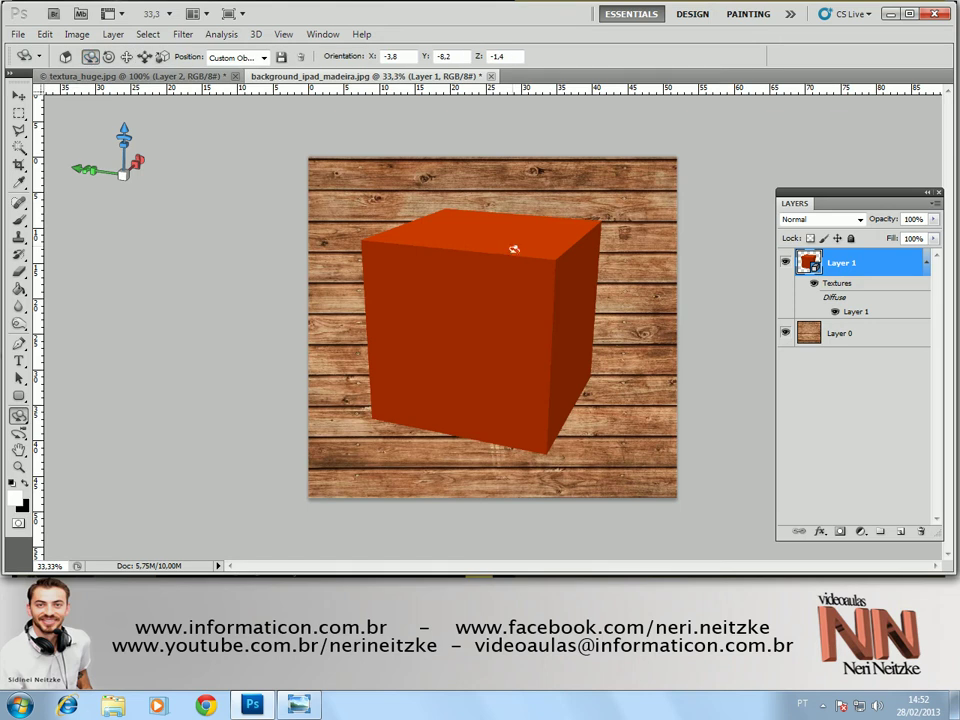
drag(516, 257, 502, 258)
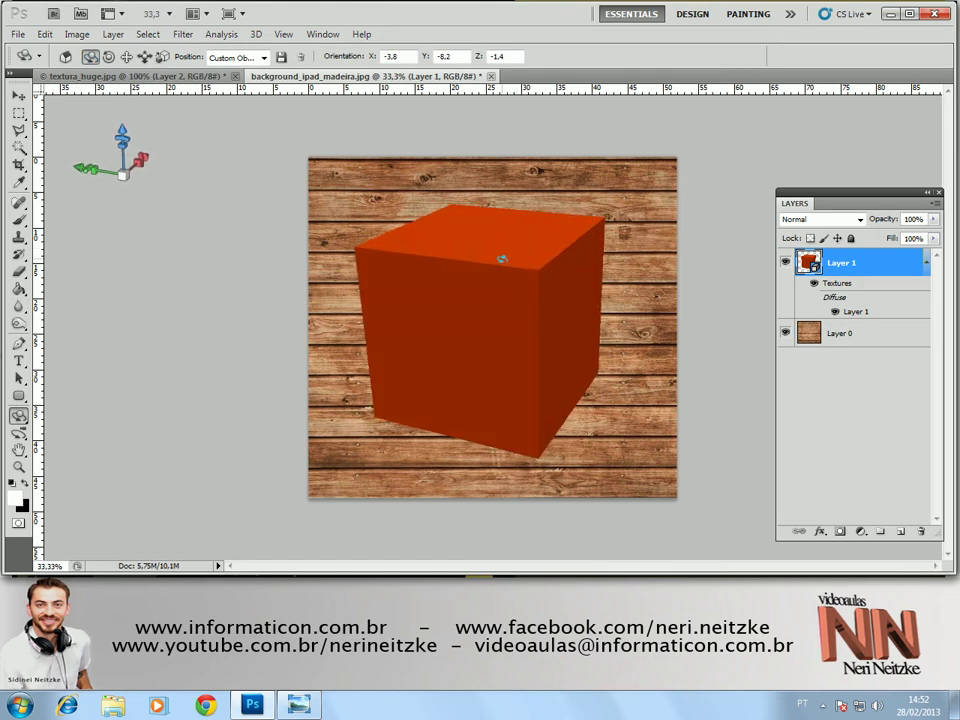
click(108, 57)
mouse_move(529, 294)
mouse_down()
mouse_move(515, 293)
mouse_move(527, 287)
mouse_up()
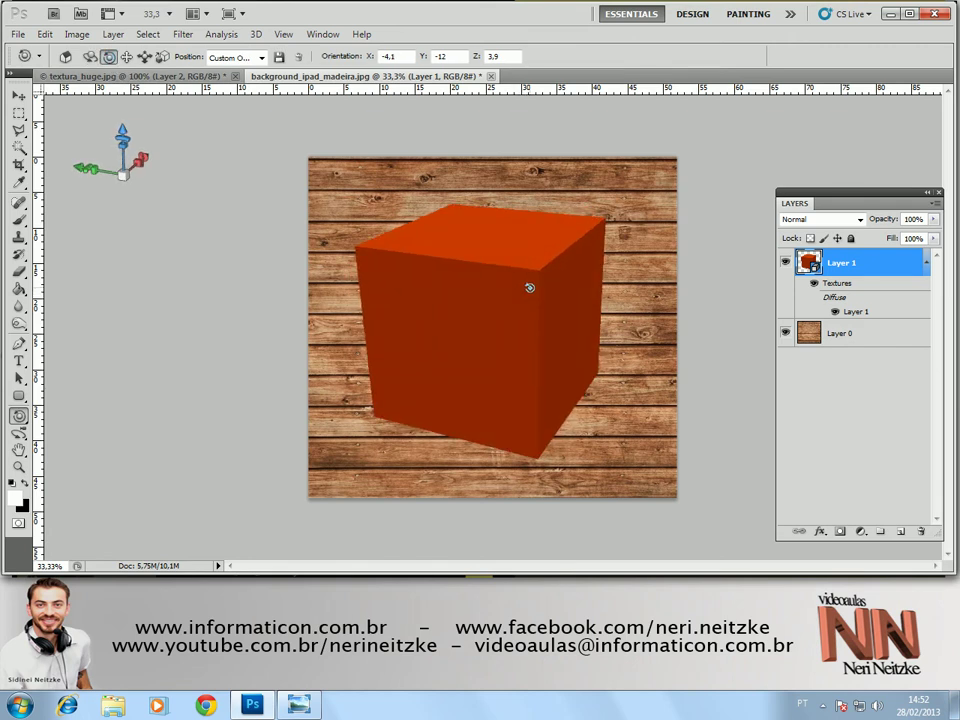
click(90, 57)
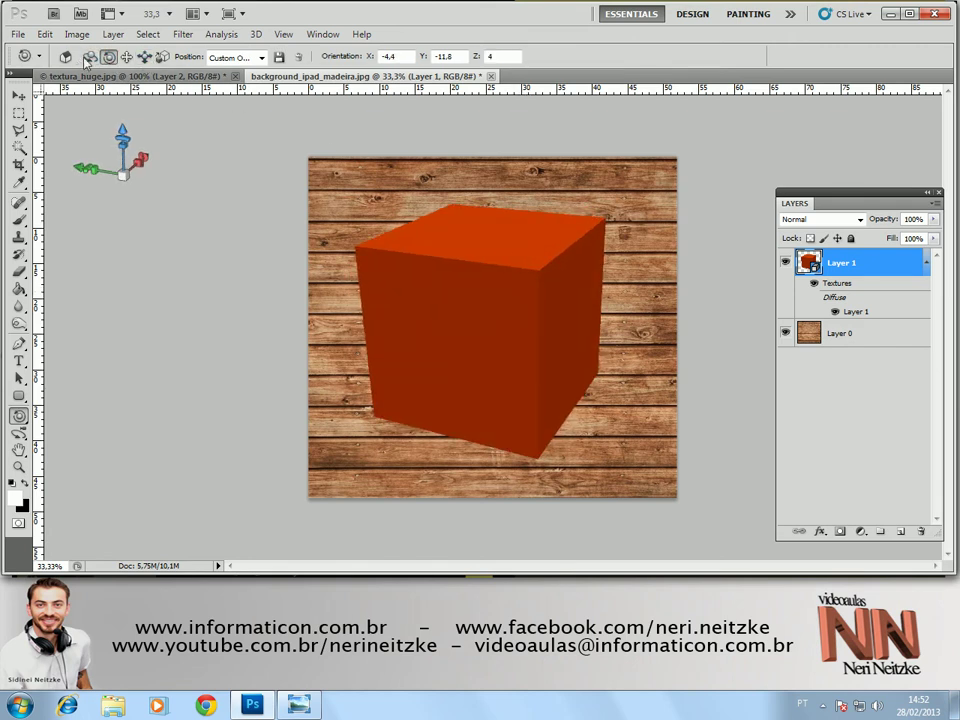
drag(538, 360, 527, 355)
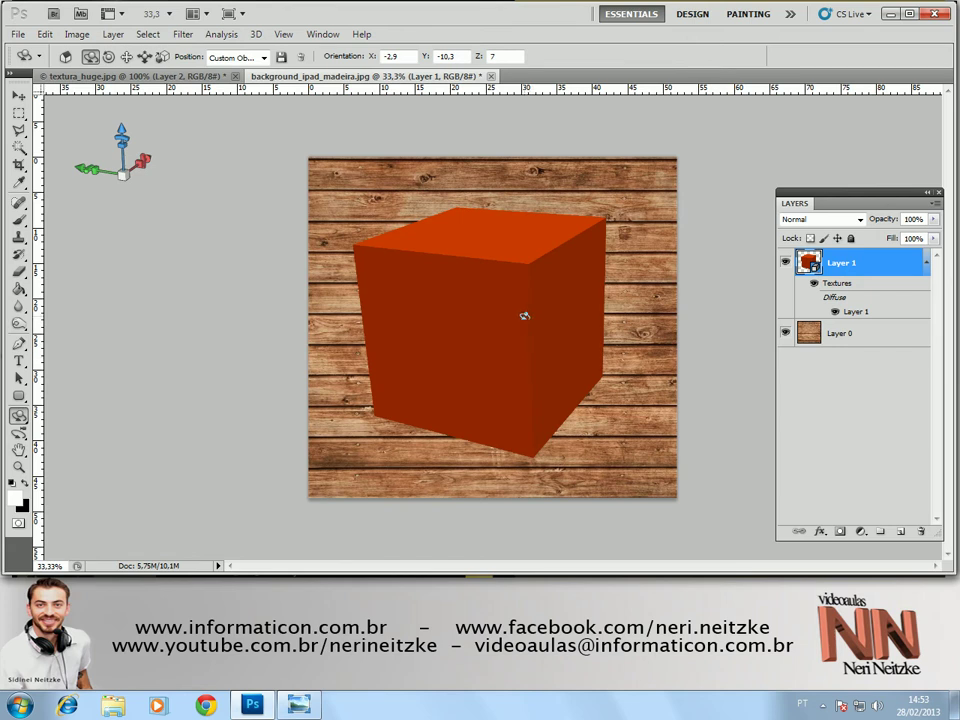
mouse_move(527, 355)
mouse_down()
mouse_move(532, 301)
mouse_move(526, 309)
mouse_up()
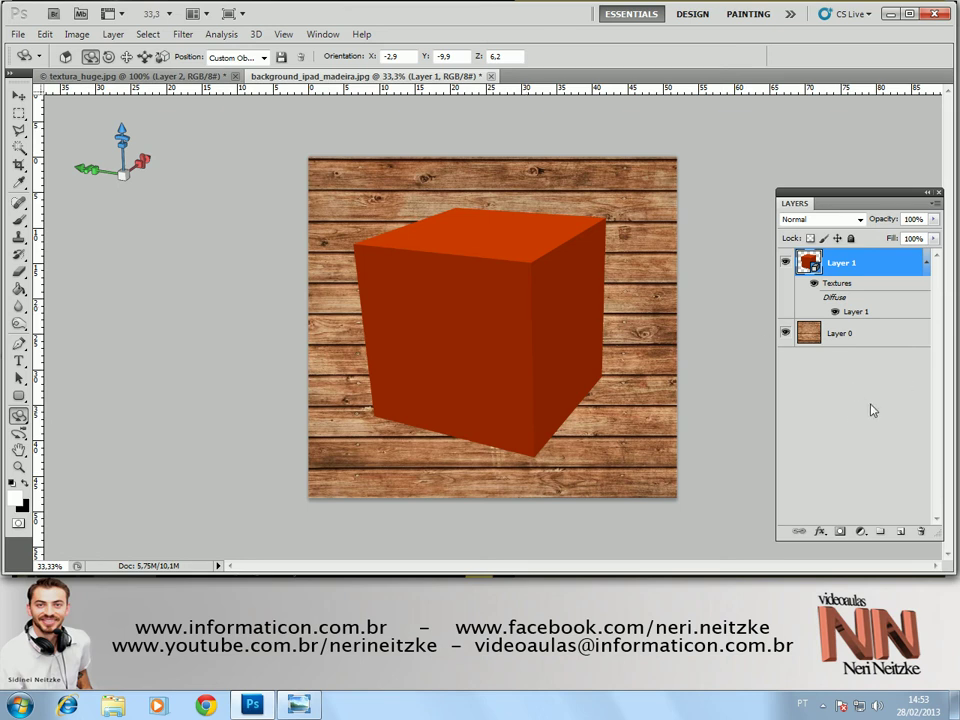
click(900, 531)
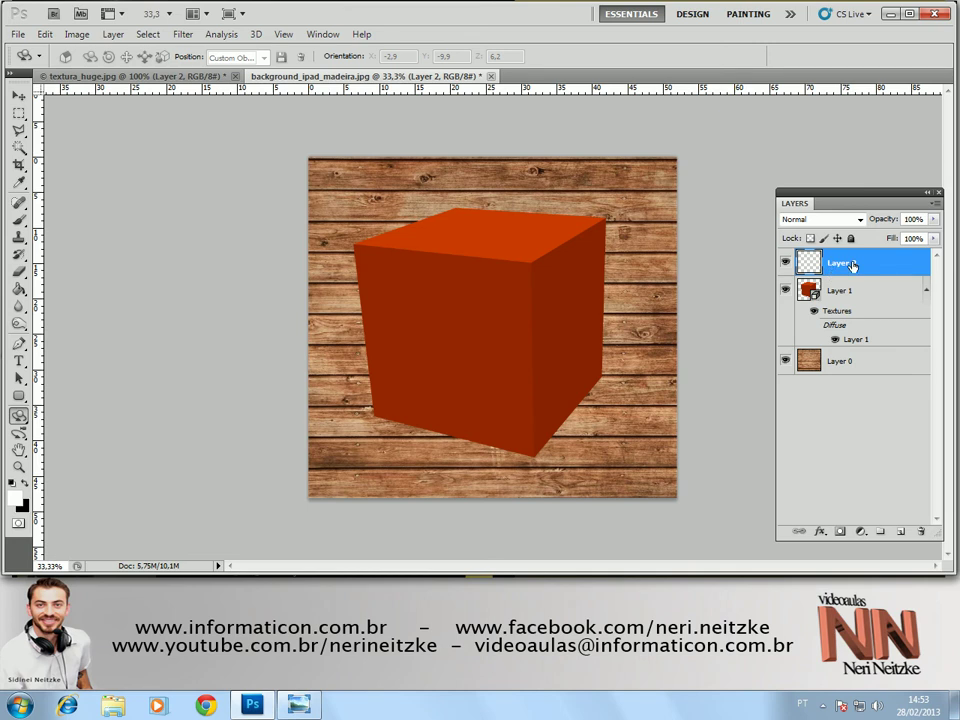
Select all of the wood-plank Layer 0, then return to empty Layer 2 and open the Filter menu
click(848, 367)
key(ctrl+a)
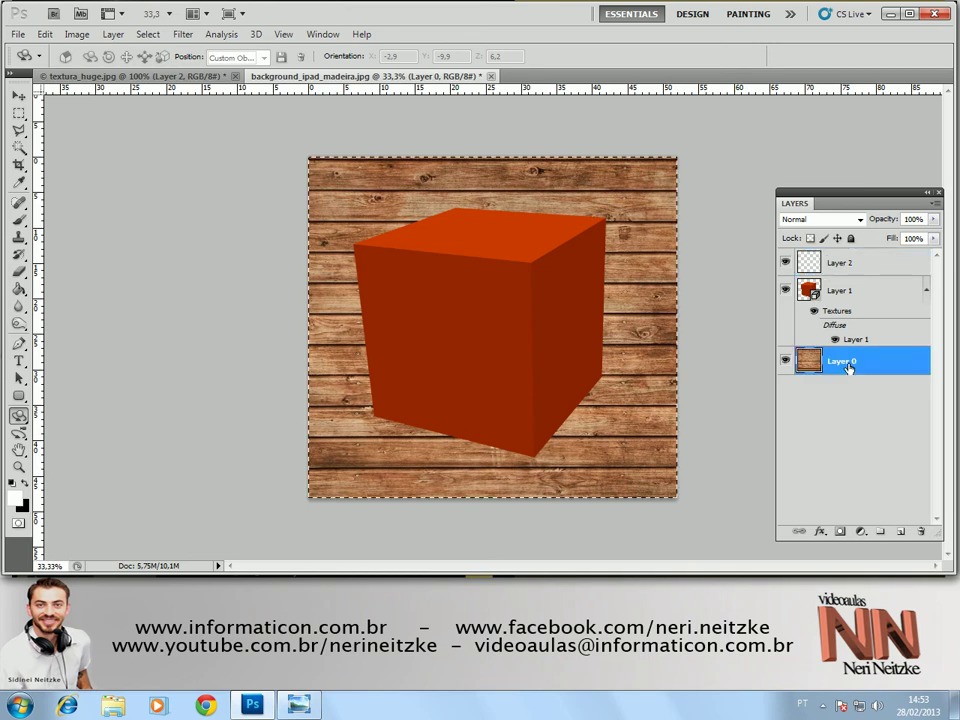
click(843, 262)
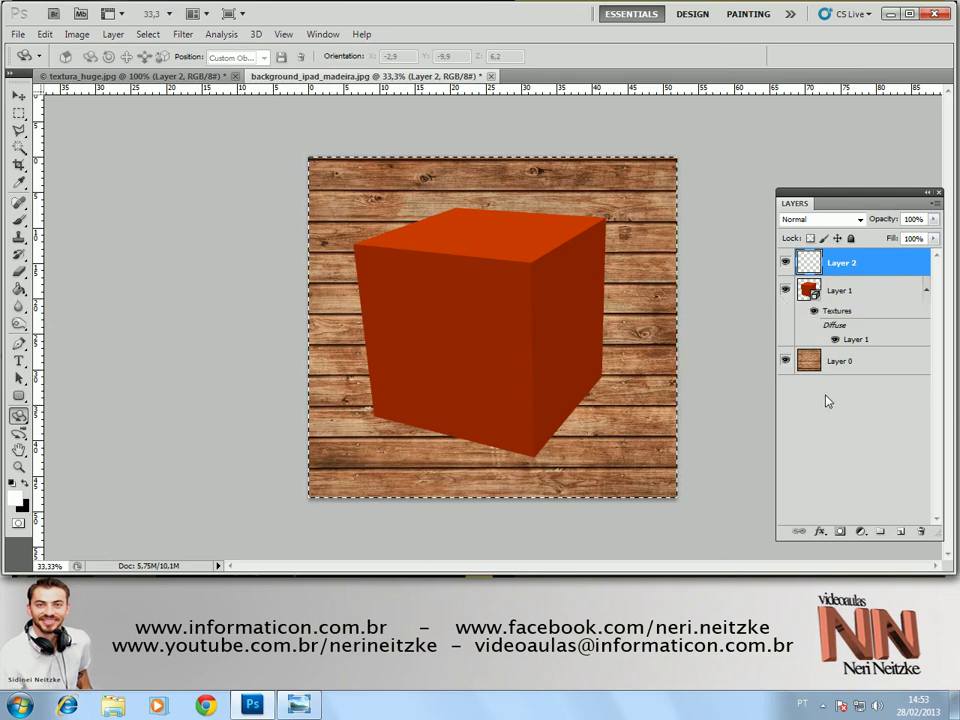
click(183, 34)
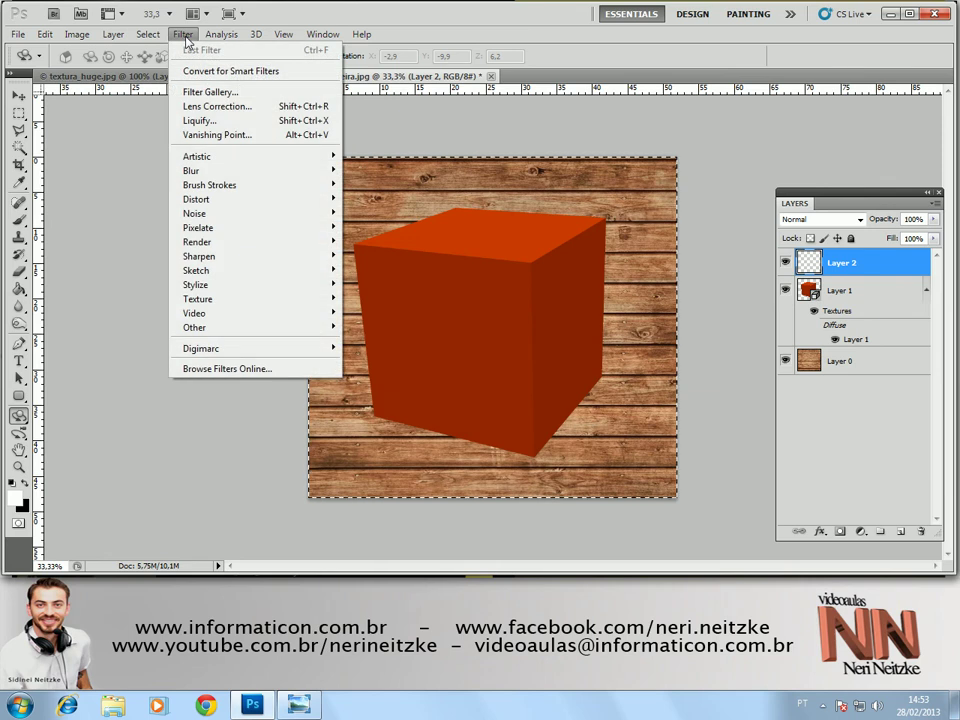
Open Vanishing Point and draw a plane on the cube's top face, fine-tuning its corners
click(268, 143)
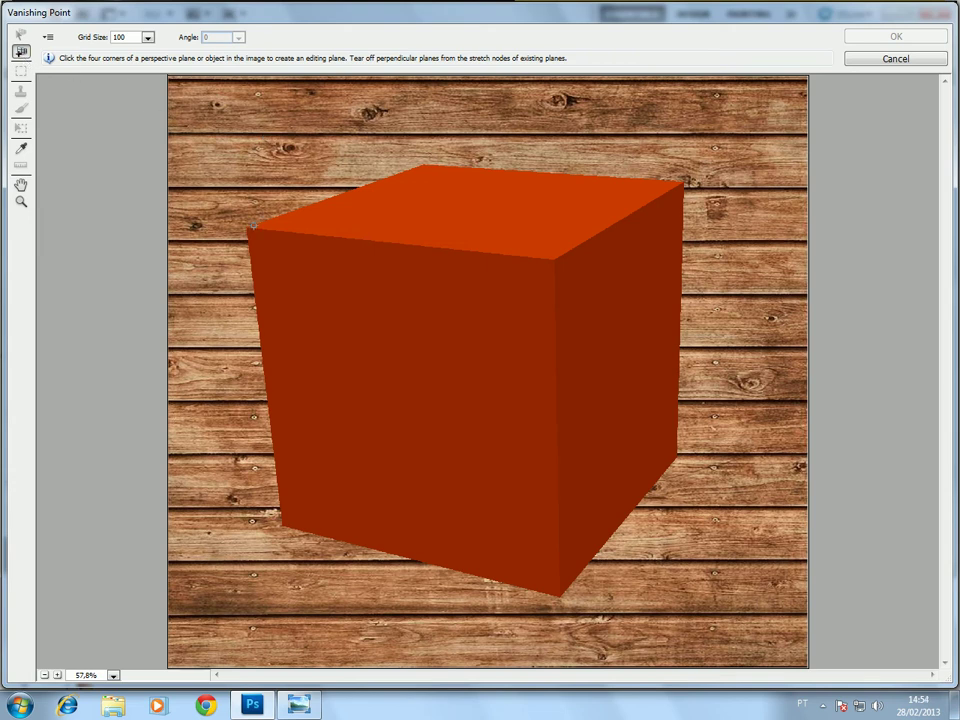
click(253, 226)
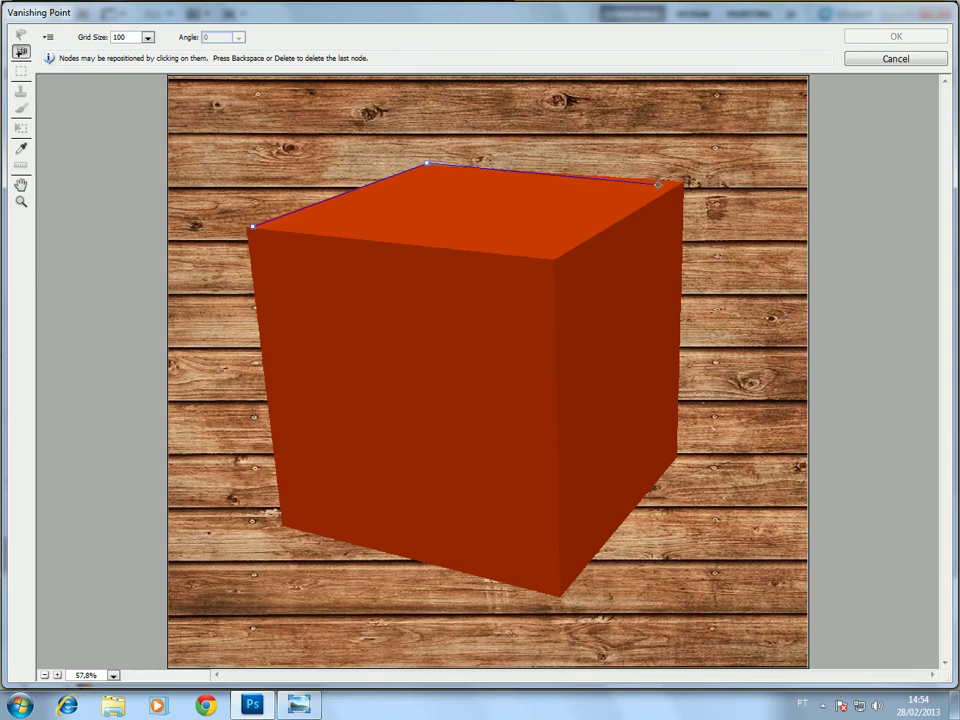
click(683, 181)
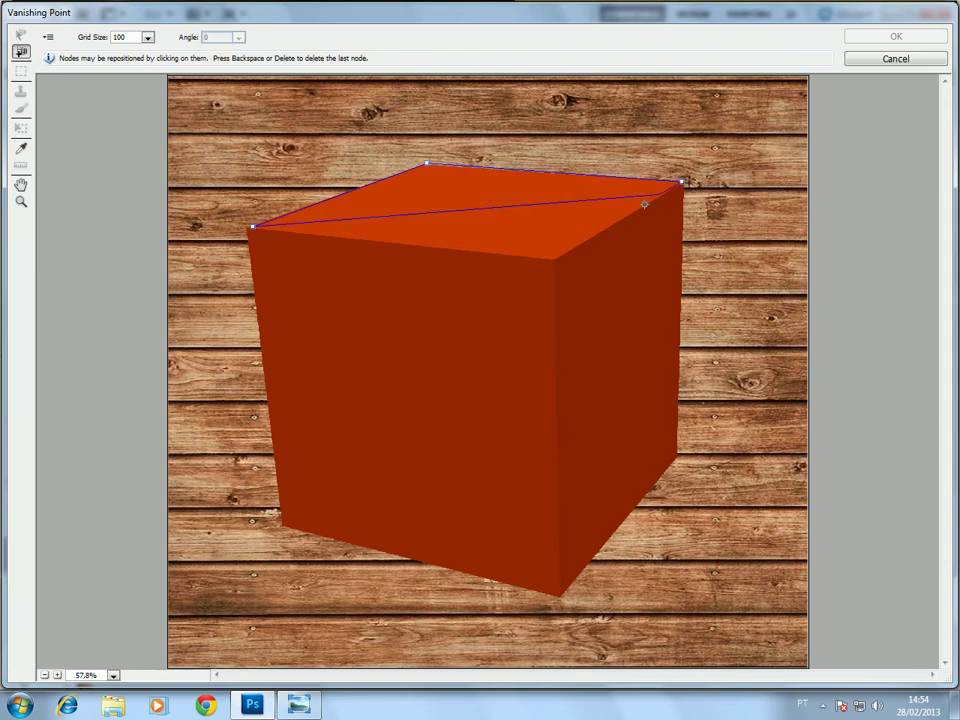
click(556, 259)
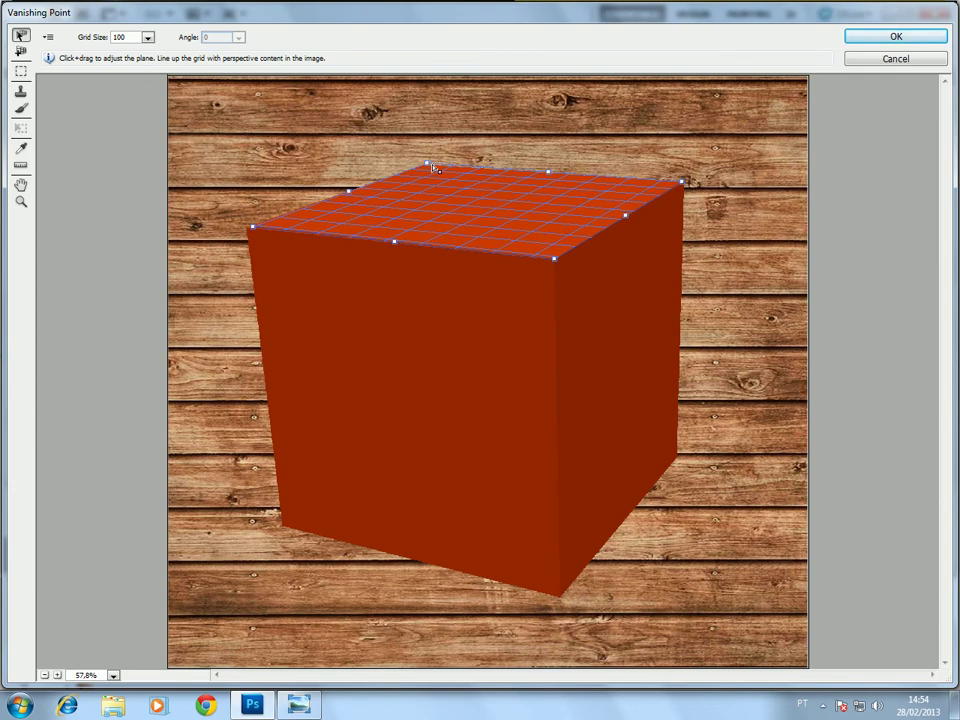
drag(428, 165, 424, 164)
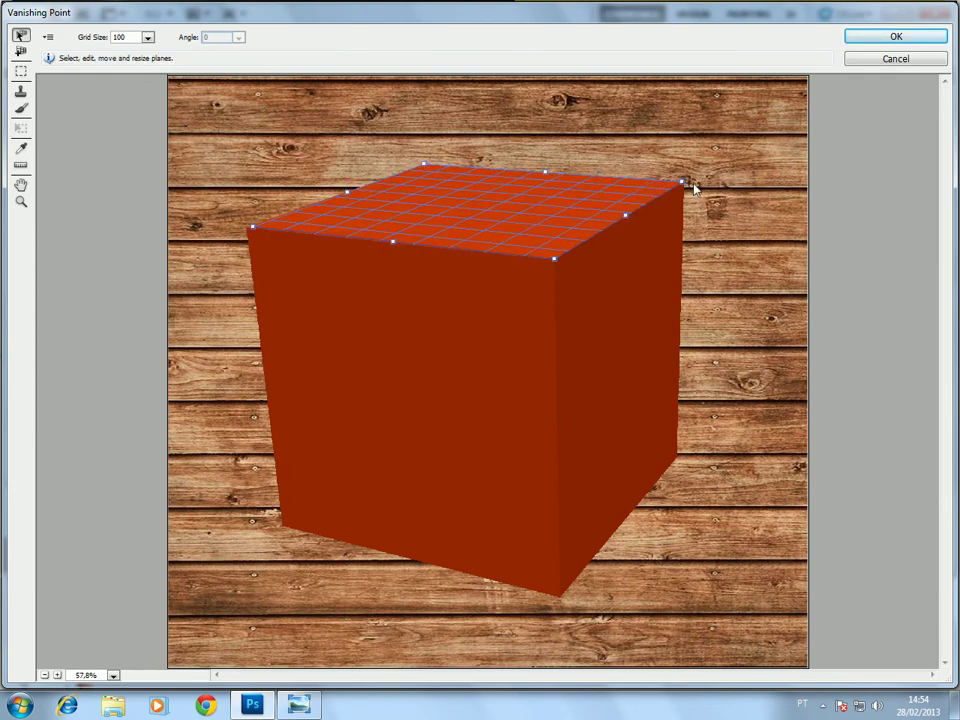
drag(681, 183, 680, 183)
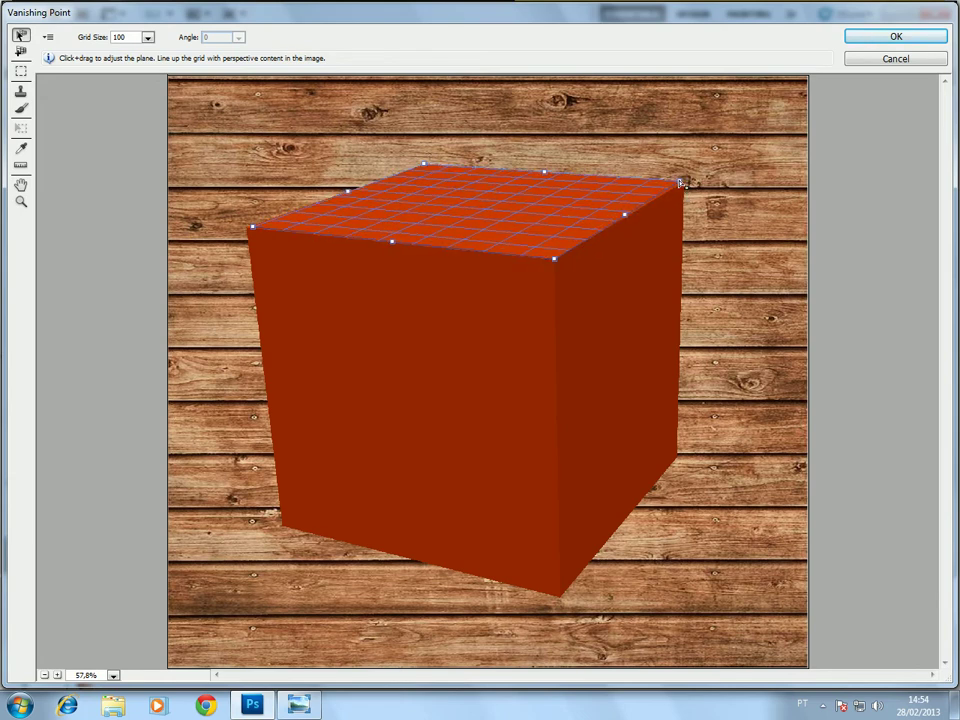
drag(681, 183, 683, 184)
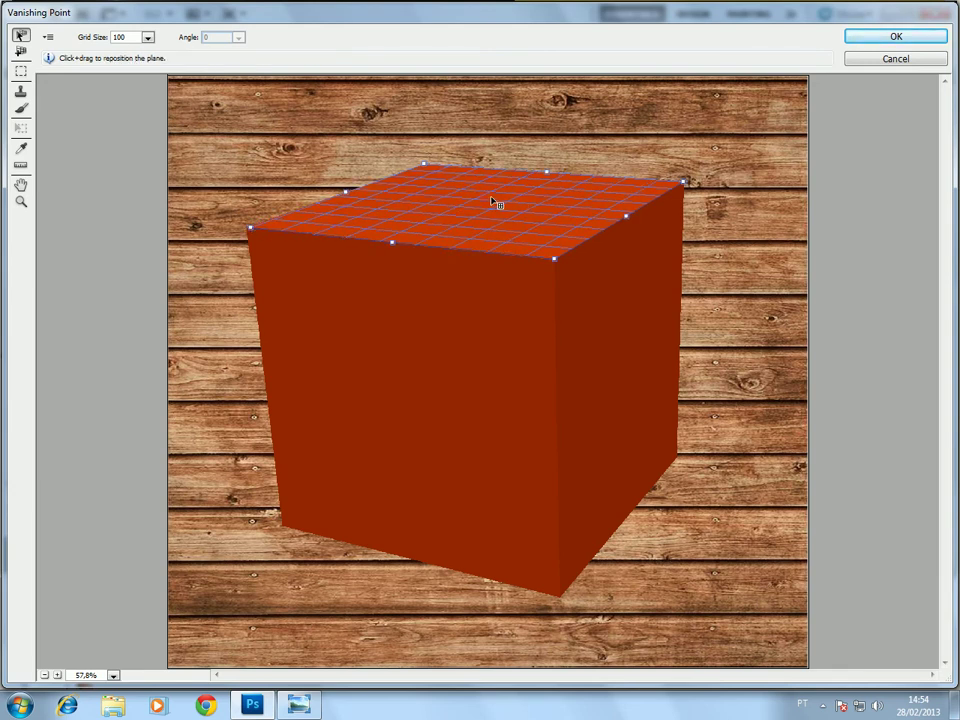
key(ctrl)
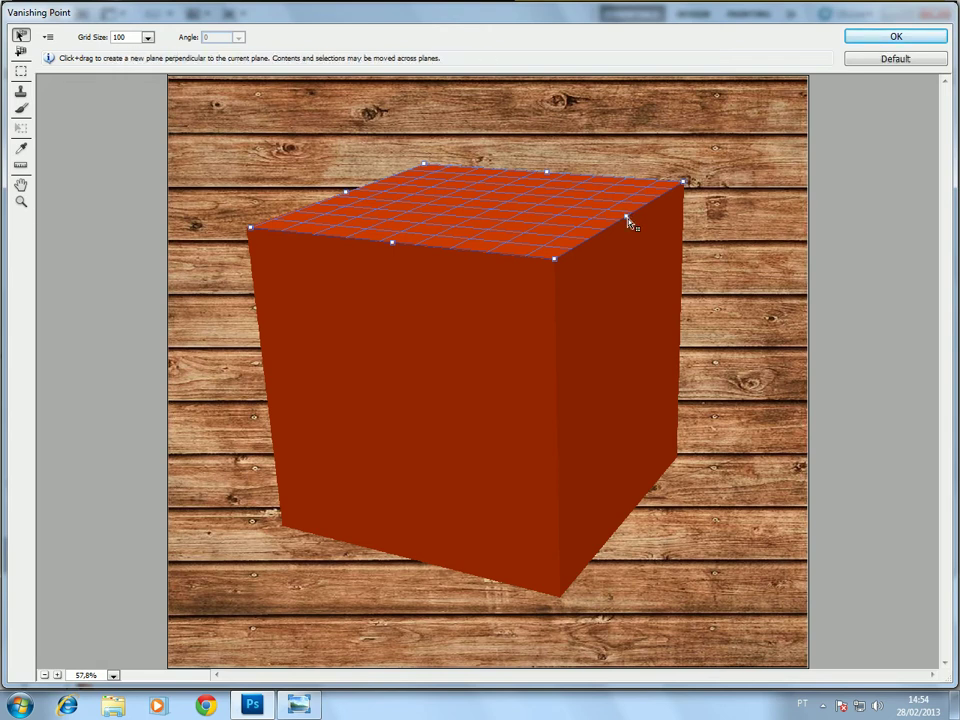
Ctrl-drag a perpendicular plane down the cube's right face and fit its corners
drag(627, 219, 660, 489)
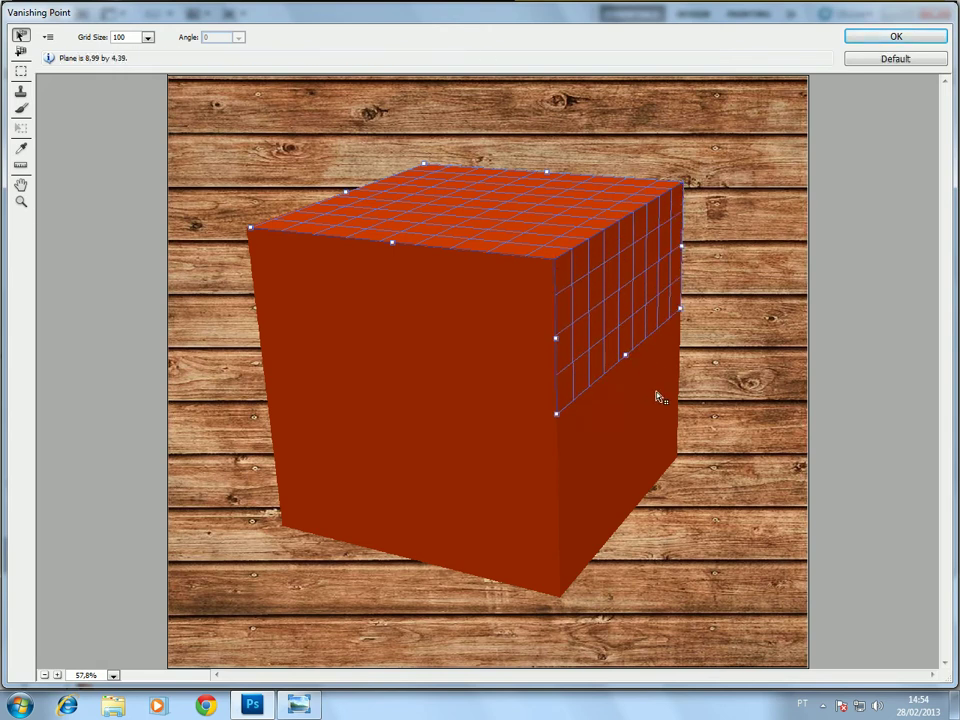
drag(660, 489, 662, 521)
drag(558, 591, 562, 600)
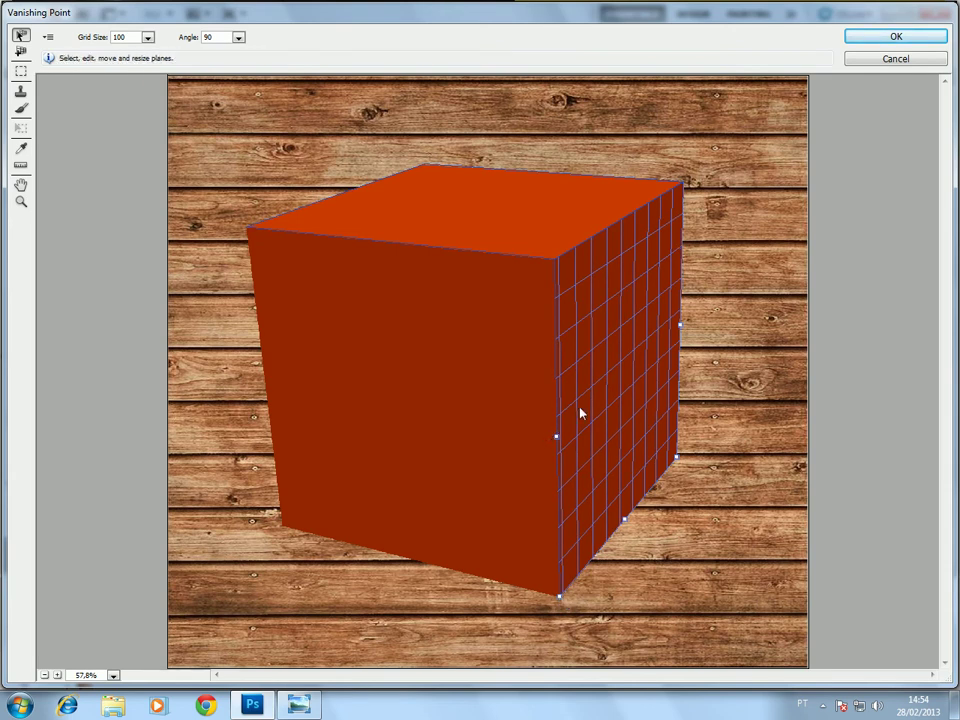
mouse_move(557, 434)
mouse_down()
mouse_move(291, 471)
mouse_move(253, 467)
mouse_up()
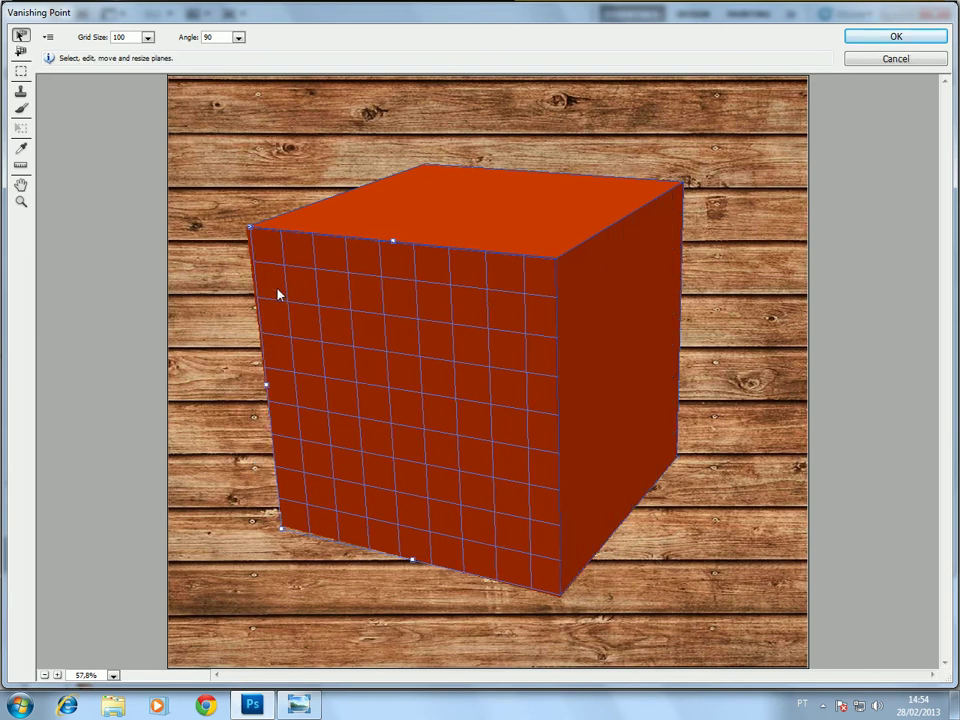
click(282, 544)
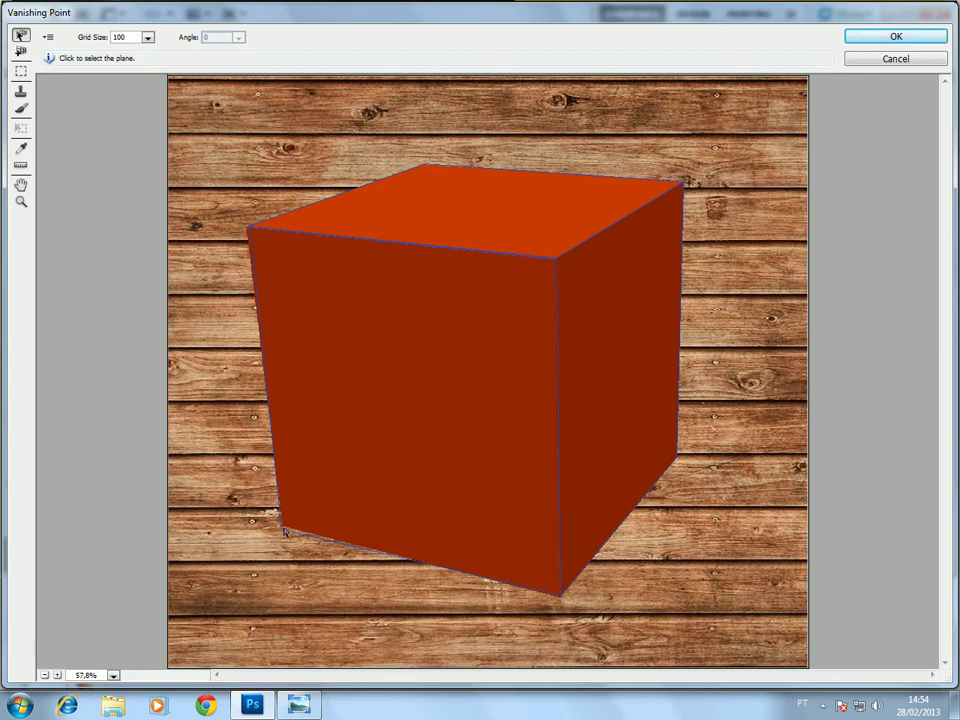
Select the right-face plane and extend a perpendicular plane across the cube's front face
key(alt)
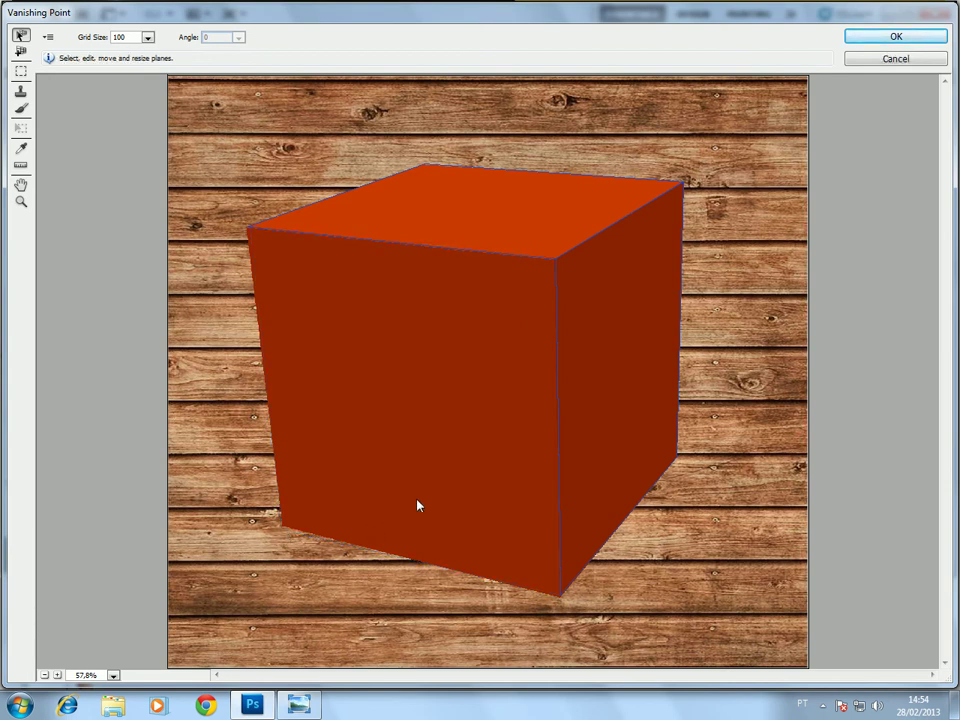
click(560, 403)
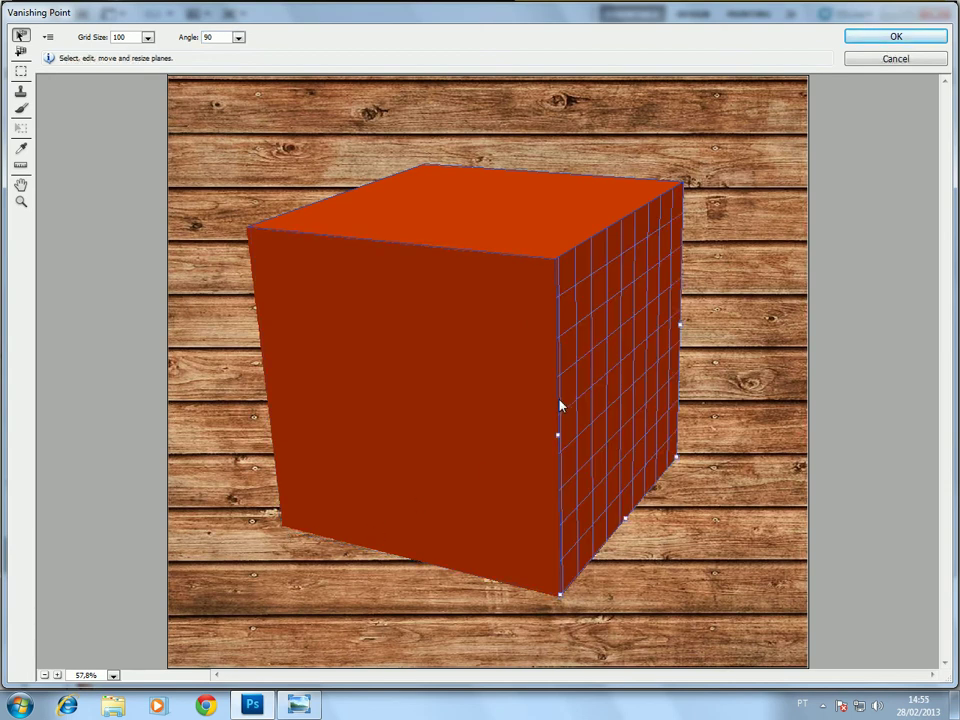
key(ctrl+alt)
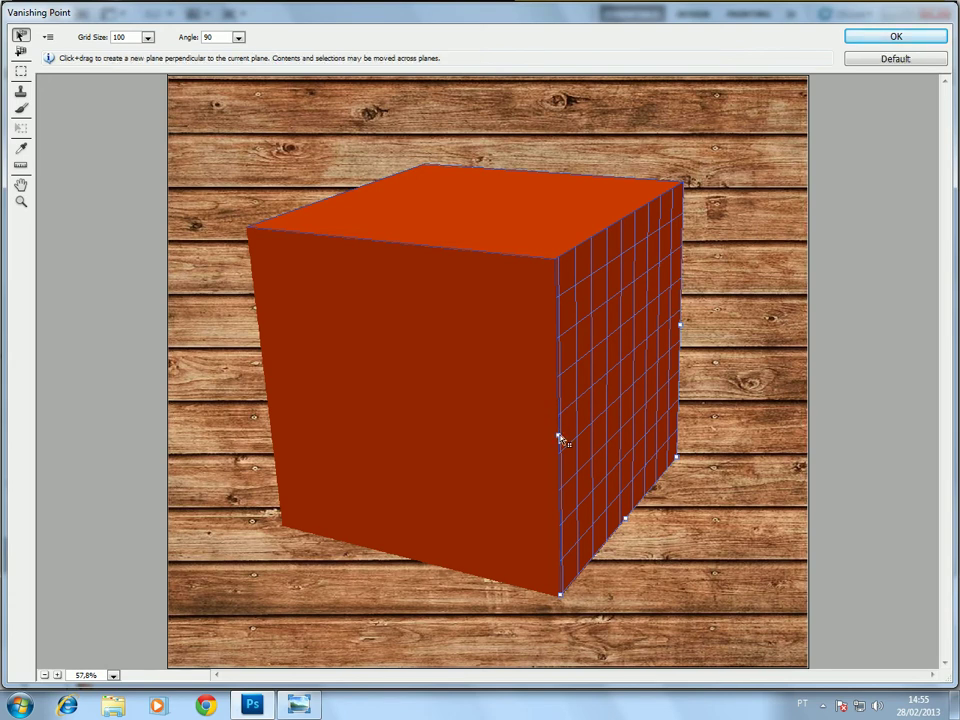
drag(560, 440, 266, 401)
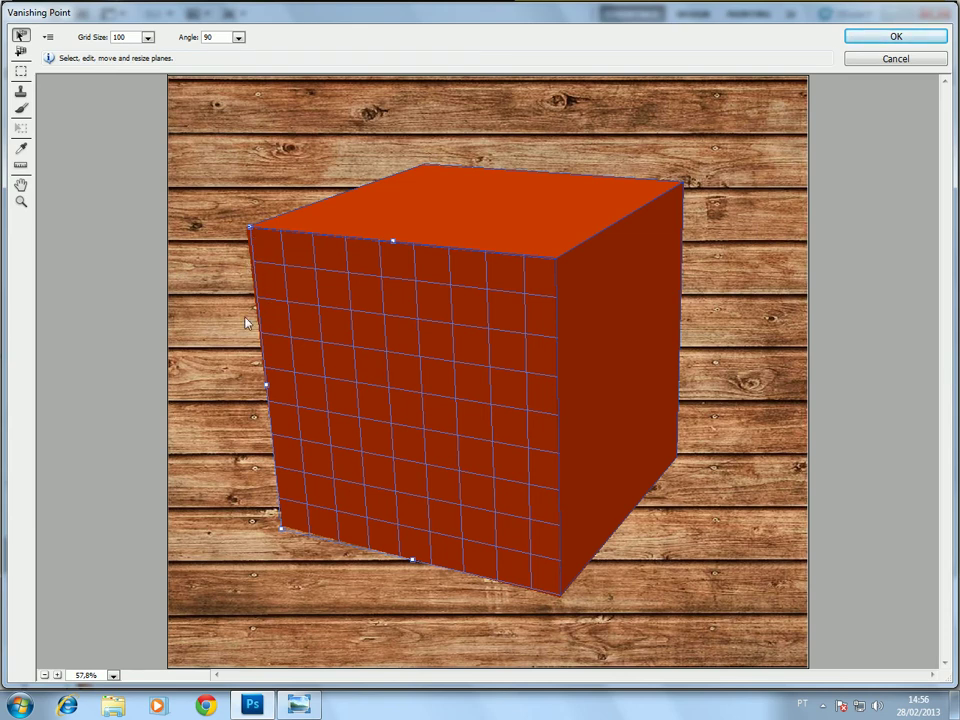
key(alt)
Paste the wood texture, scale it down with Transform and fit it onto the cube's top plane
key(ctrl+z)
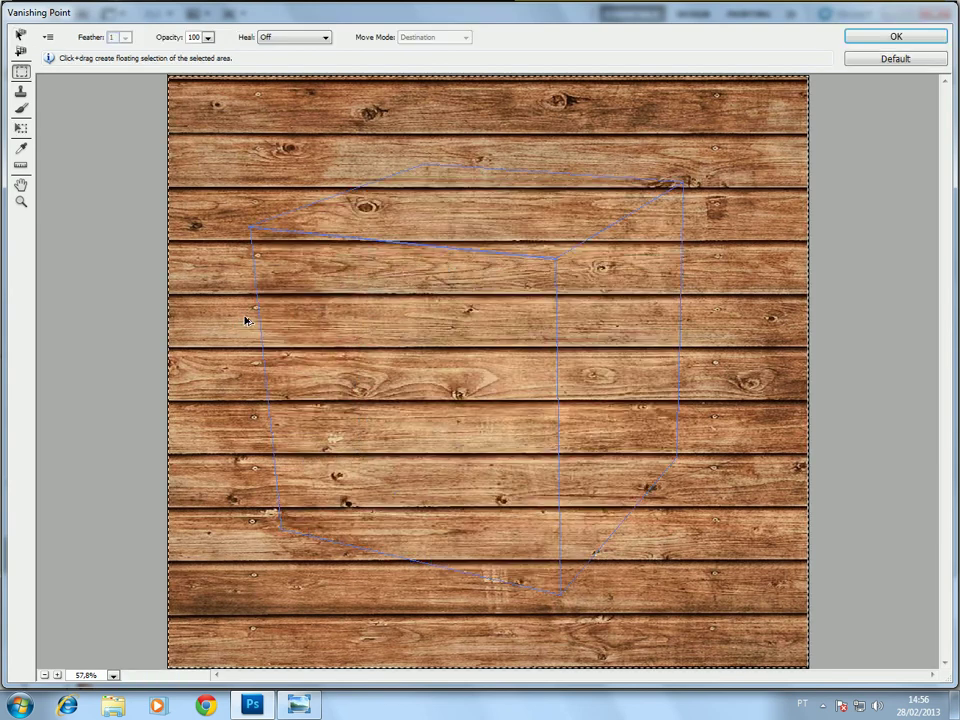
alt+click(245, 320)
key(t)
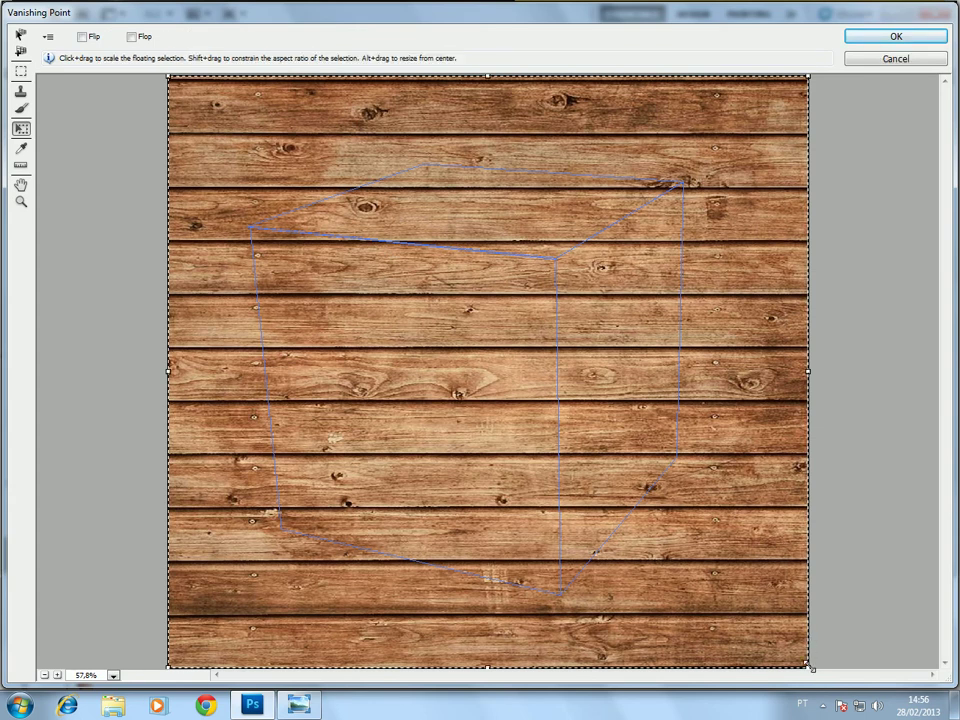
mouse_move(805, 663)
mouse_down()
mouse_move(466, 333)
mouse_move(395, 277)
mouse_move(423, 311)
mouse_up()
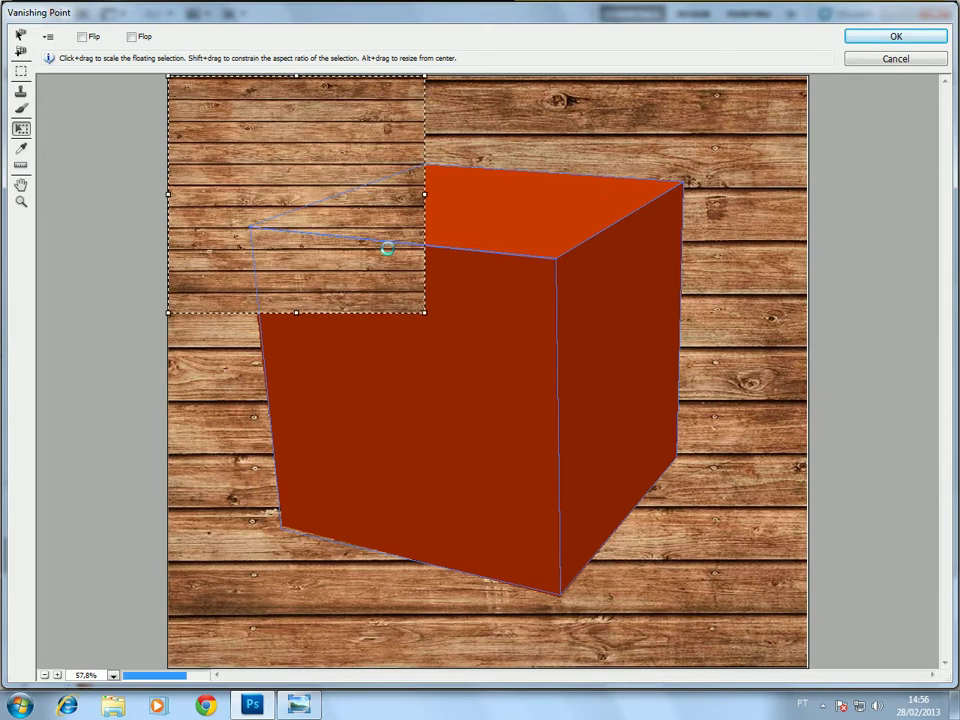
mouse_move(315, 168)
mouse_down()
mouse_move(423, 206)
mouse_move(452, 197)
mouse_move(400, 200)
mouse_move(70, 160)
mouse_move(380, 197)
mouse_move(430, 192)
mouse_move(547, 226)
mouse_move(542, 210)
mouse_up()
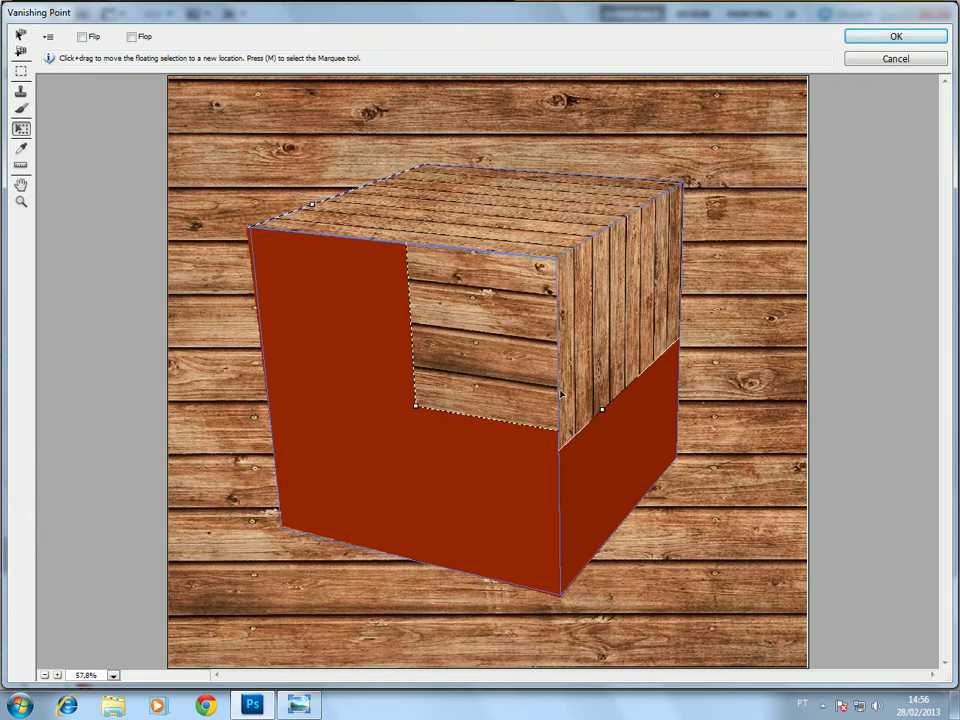
mouse_move(415, 411)
mouse_down()
mouse_move(447, 348)
mouse_move(357, 318)
mouse_up()
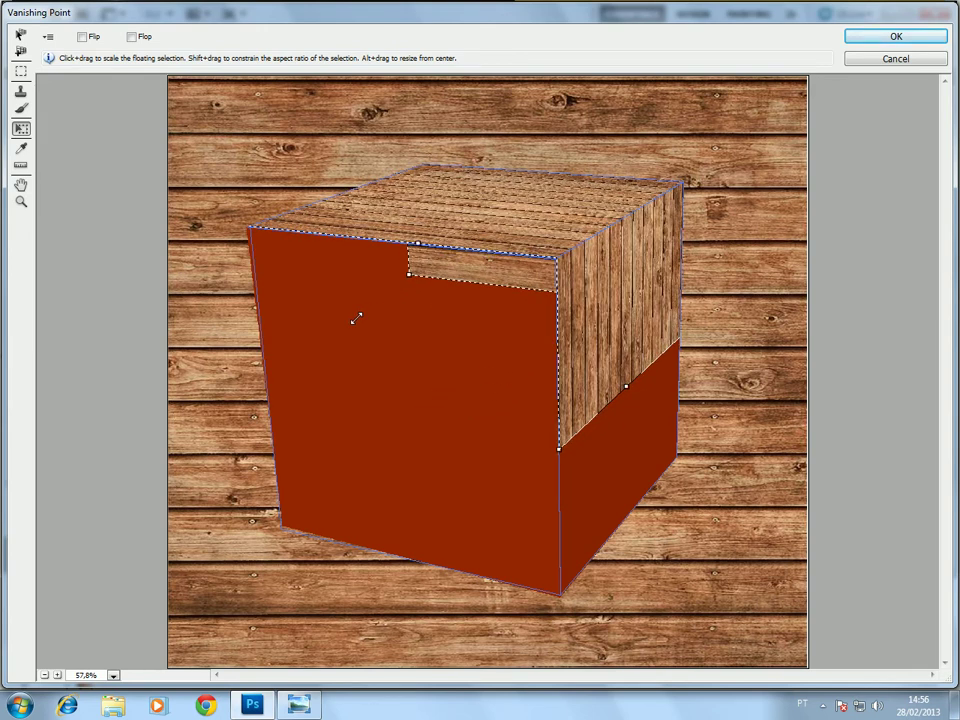
drag(626, 385, 586, 226)
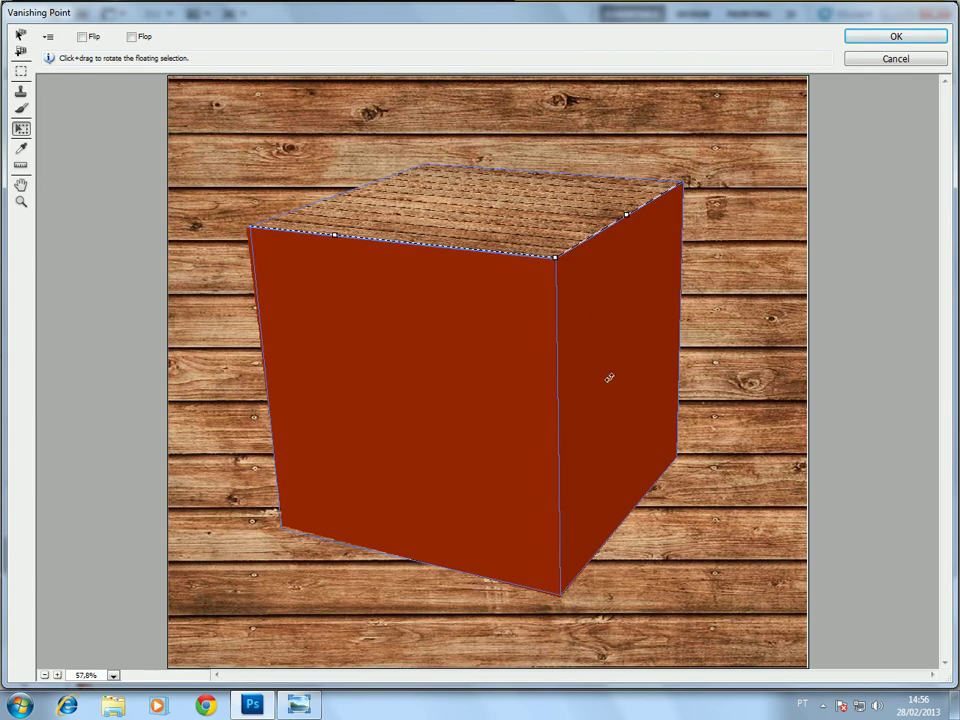
Paste a scaled-down copy of the wood planks and fit it onto the cube's right face in perspective
key(ctrl+alt+z)
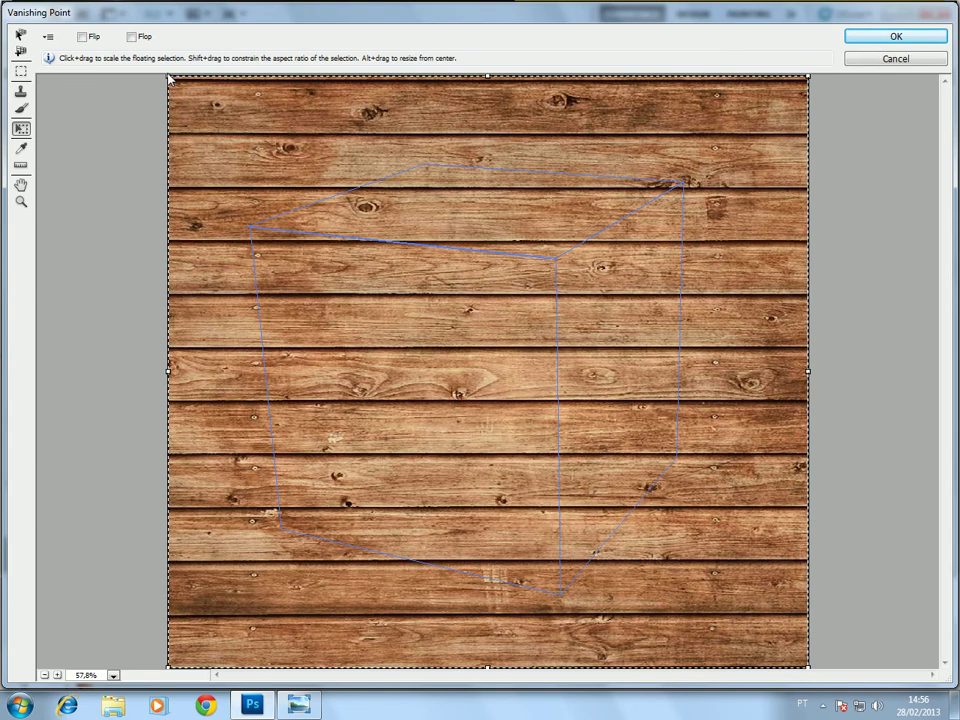
mouse_move(166, 74)
mouse_down()
mouse_move(580, 443)
mouse_move(565, 430)
mouse_up()
mouse_move(723, 515)
mouse_down()
mouse_move(685, 459)
mouse_move(652, 352)
mouse_up()
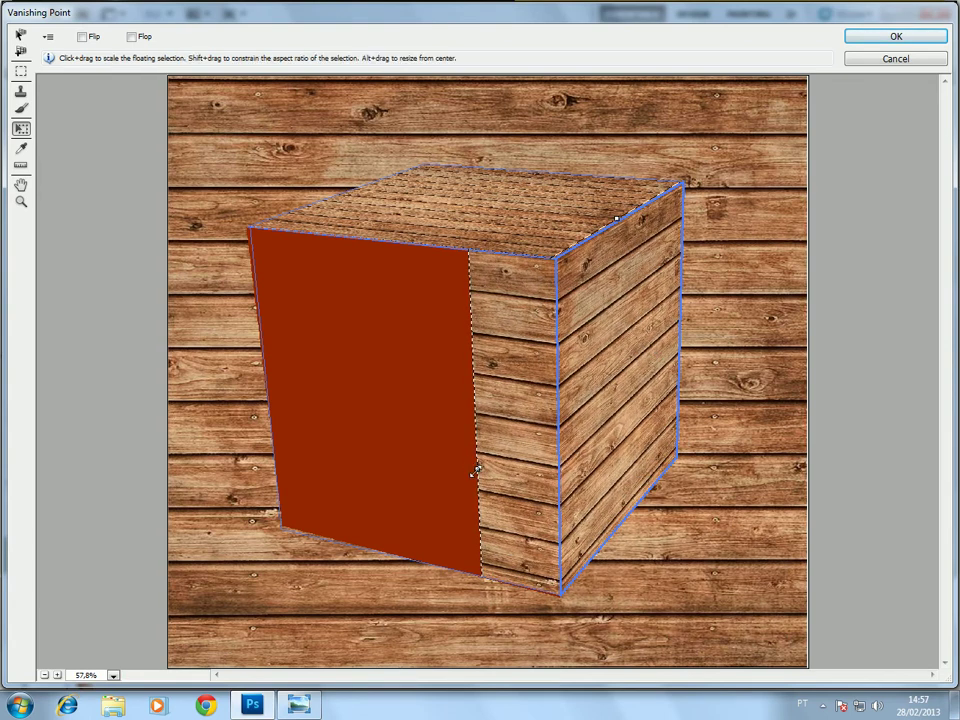
drag(481, 470, 525, 461)
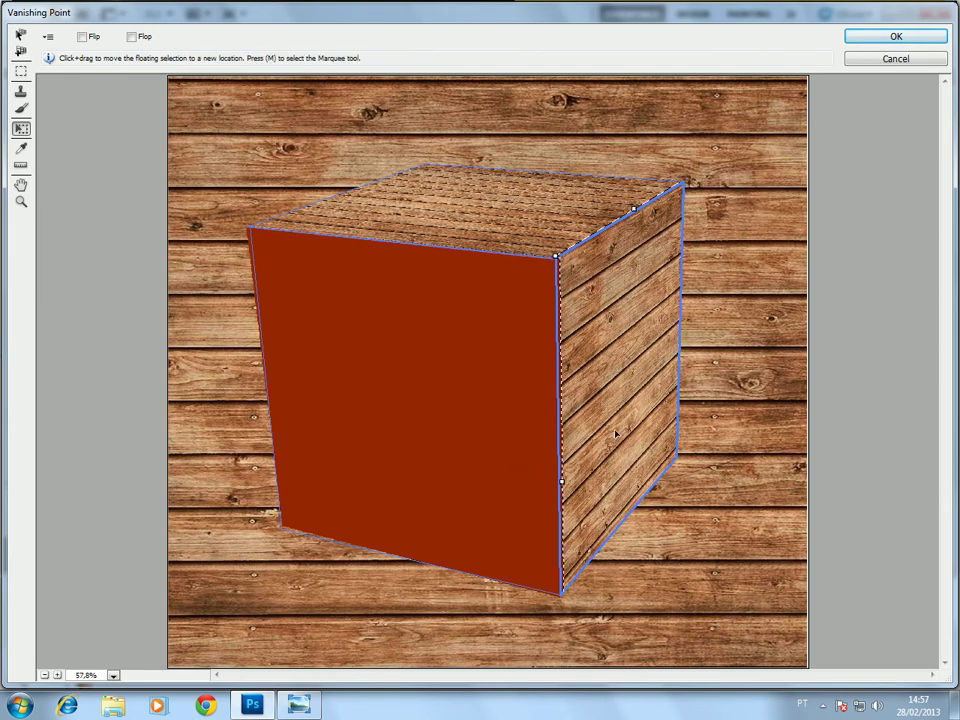
mouse_move(598, 443)
mouse_down()
mouse_move(548, 318)
mouse_move(608, 327)
mouse_move(612, 340)
mouse_move(526, 277)
mouse_up()
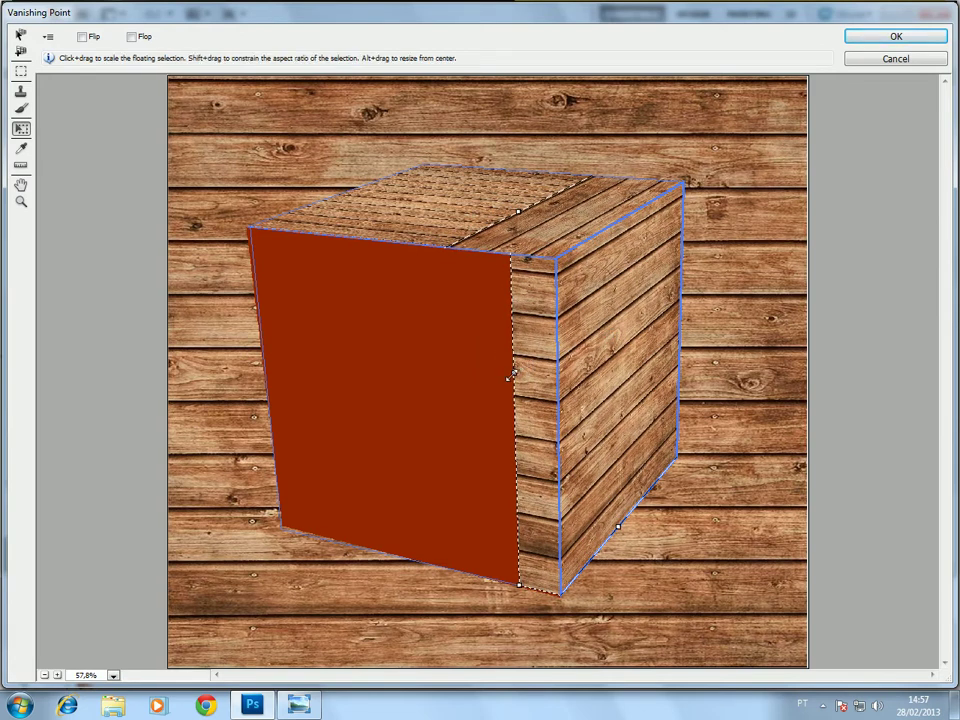
drag(514, 373, 536, 375)
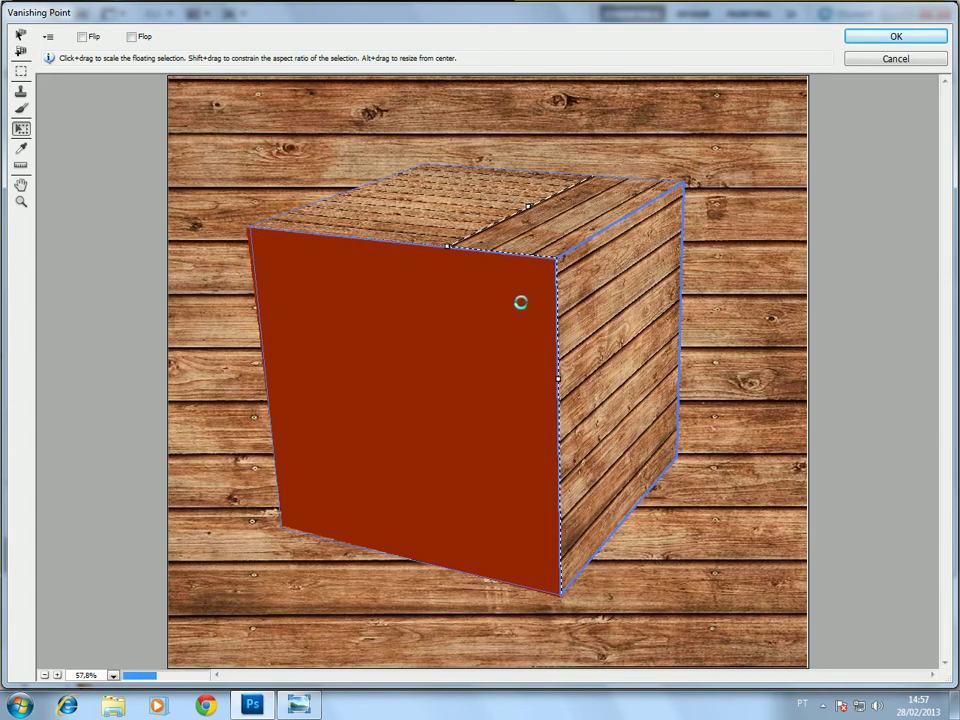
drag(528, 207, 633, 222)
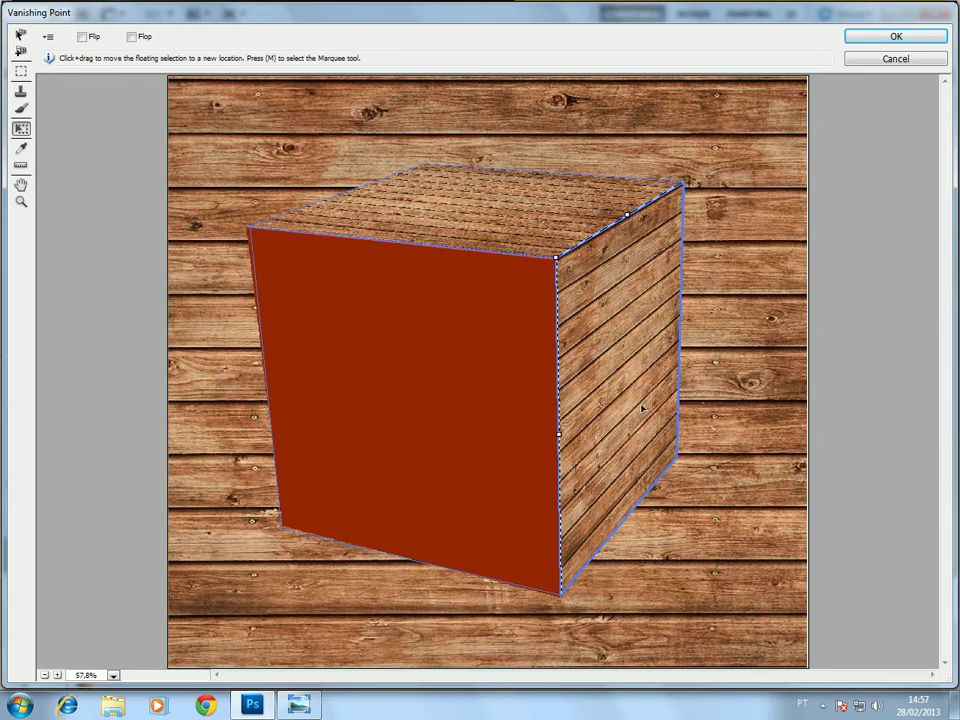
key(alt)
key(ctrl+z)
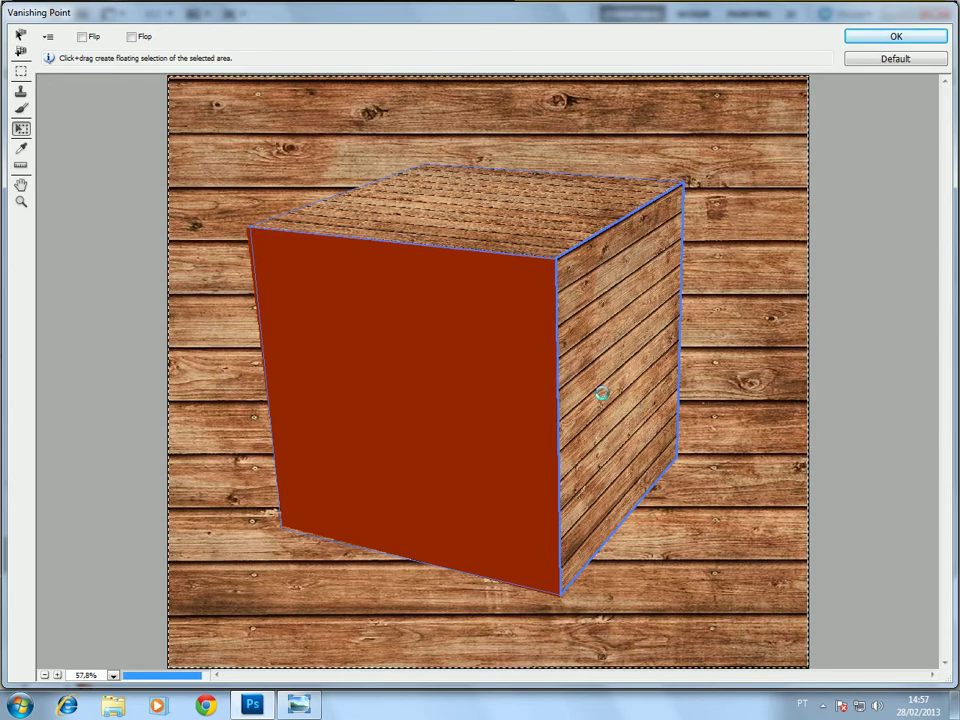
Paste another scaled-down copy of the wood texture and try it on the front face
key(ctrl+z)
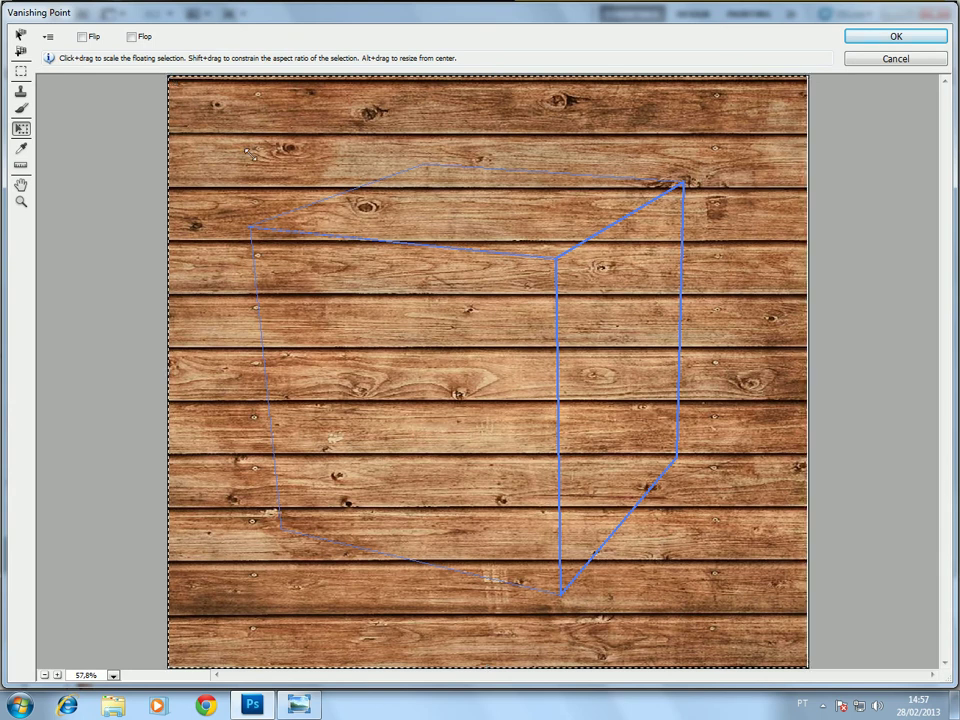
drag(203, 109, 565, 443)
mouse_move(669, 543)
mouse_down()
mouse_move(757, 562)
mouse_move(756, 521)
mouse_up()
key(ctrl+alt+z)
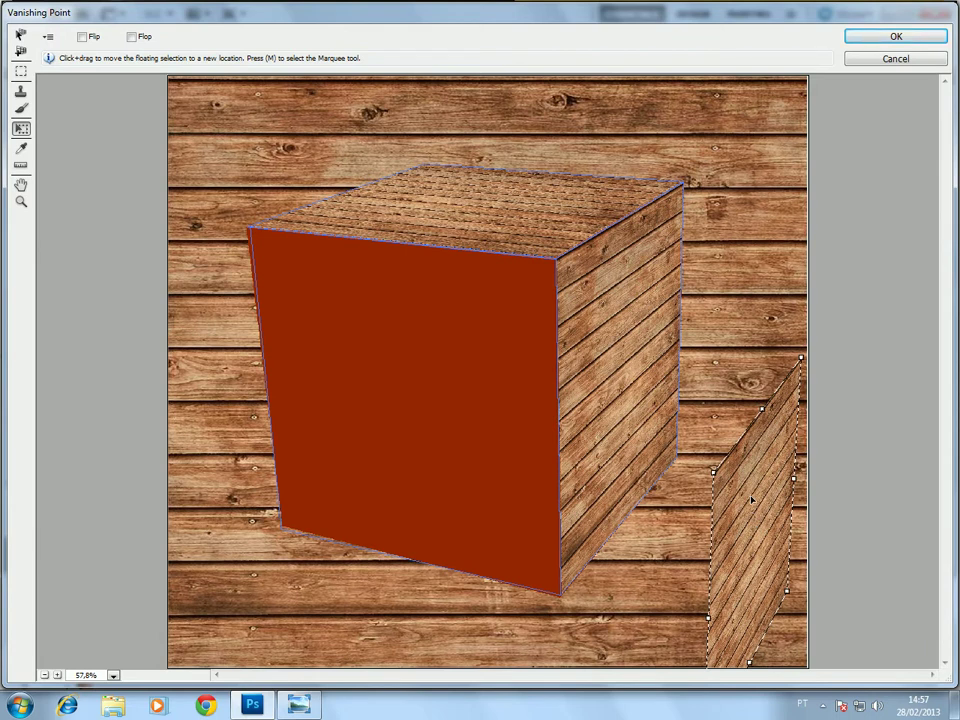
key(ctrl+alt+z)
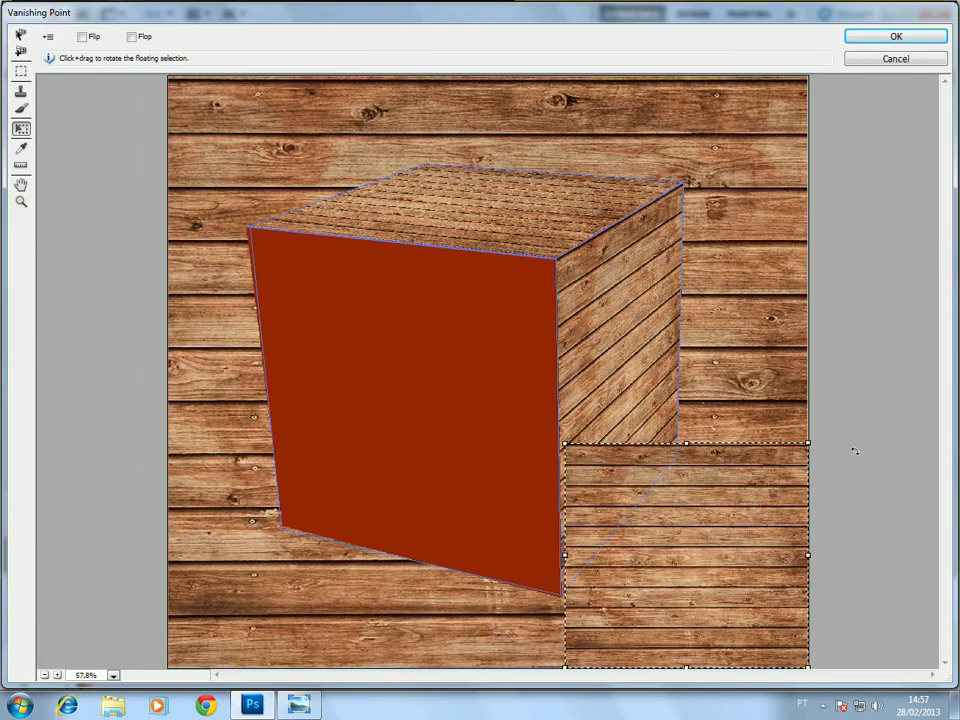
Rotate the planks 90° to run vertically, fit them exactly to the front face, and confirm
mouse_move(838, 420)
mouse_down()
mouse_move(753, 403)
mouse_move(552, 406)
mouse_up()
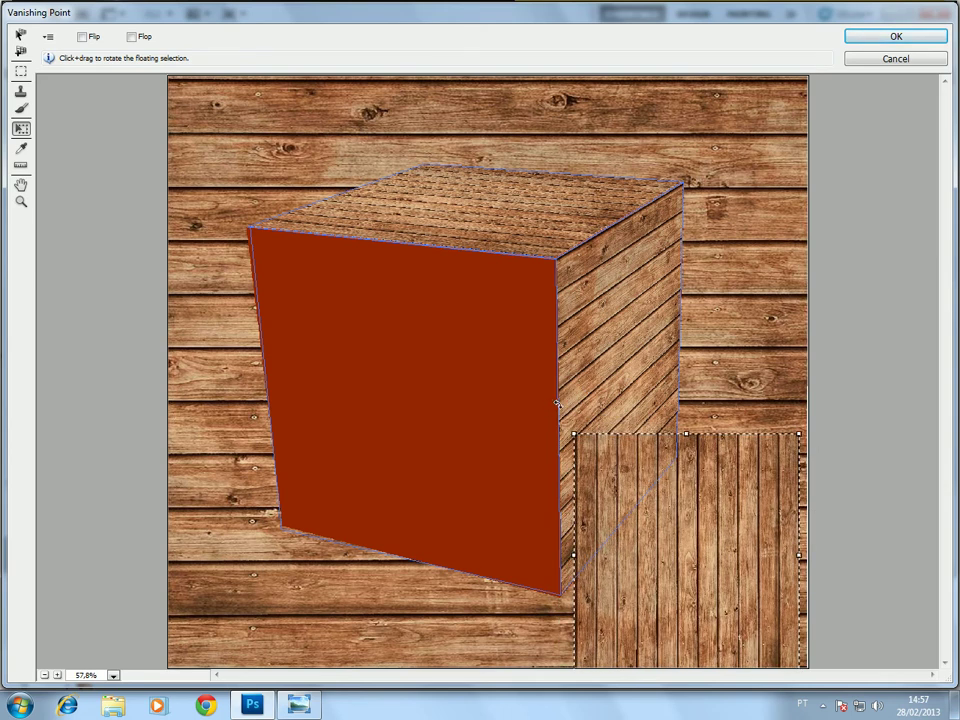
mouse_move(585, 445)
mouse_down()
mouse_move(503, 393)
mouse_move(537, 372)
mouse_up()
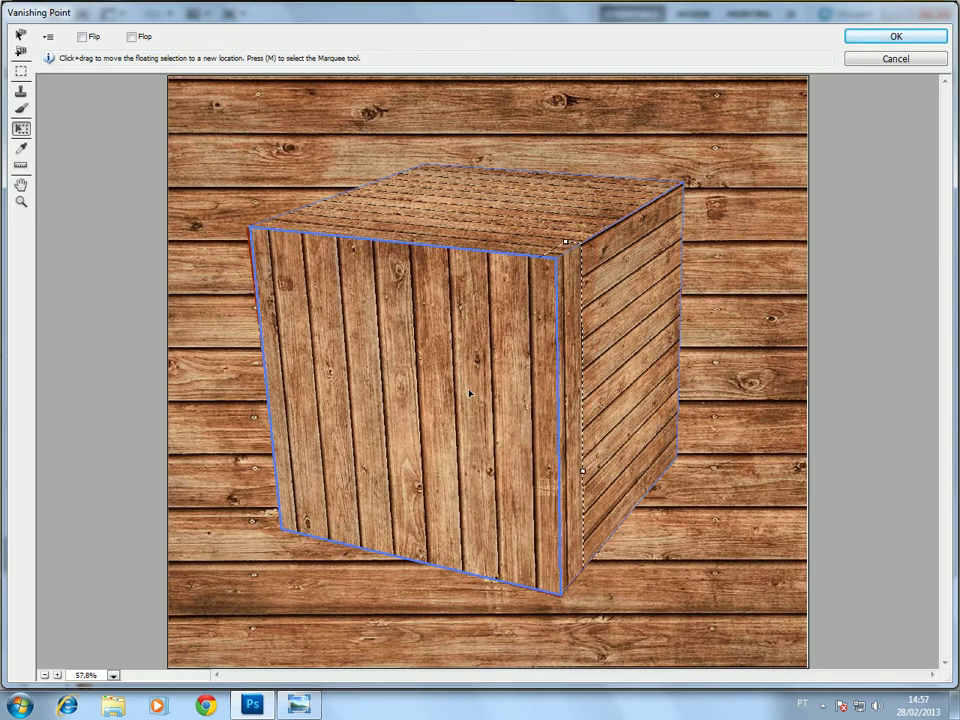
mouse_move(561, 322)
mouse_down()
mouse_move(469, 270)
mouse_move(480, 253)
mouse_move(455, 280)
mouse_up()
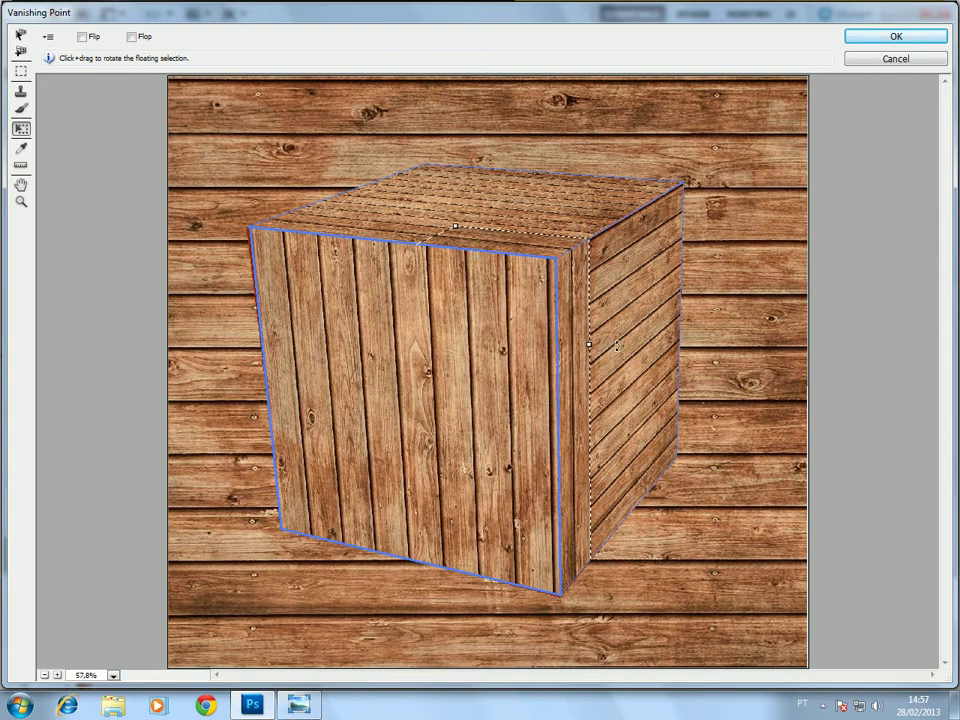
mouse_move(589, 345)
mouse_down()
mouse_move(540, 362)
mouse_move(522, 452)
mouse_up()
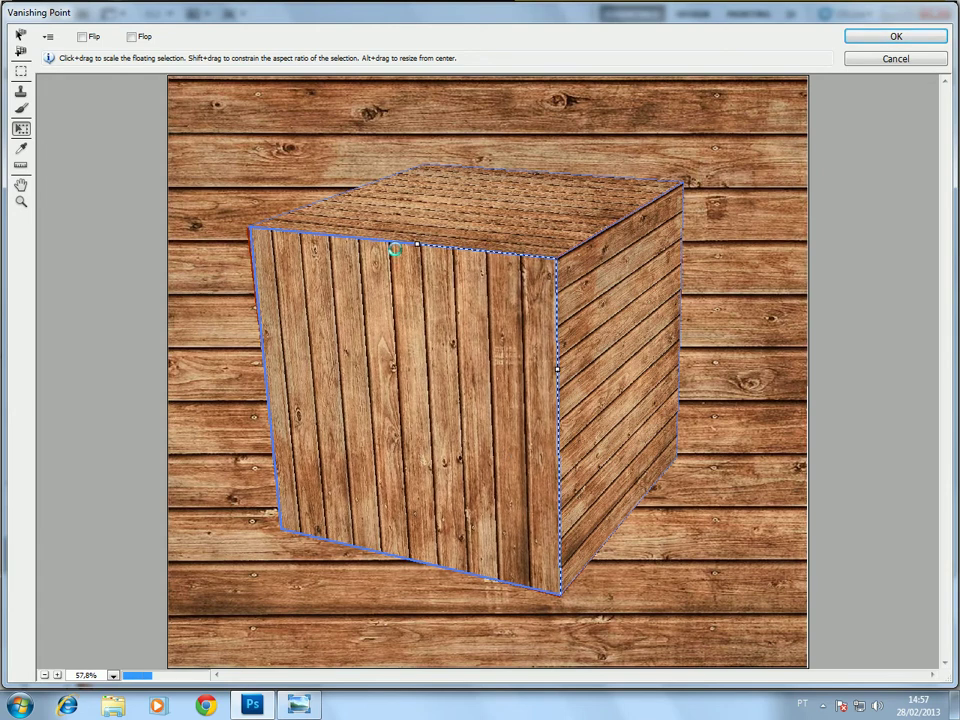
drag(412, 278, 475, 341)
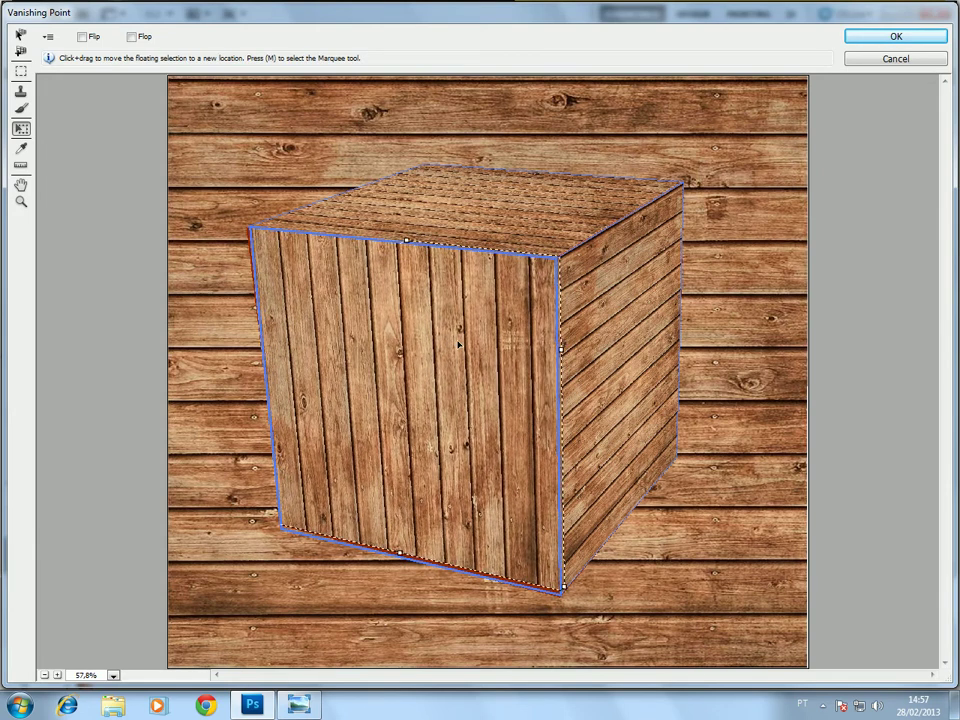
drag(475, 341, 476, 351)
drag(578, 345, 535, 351)
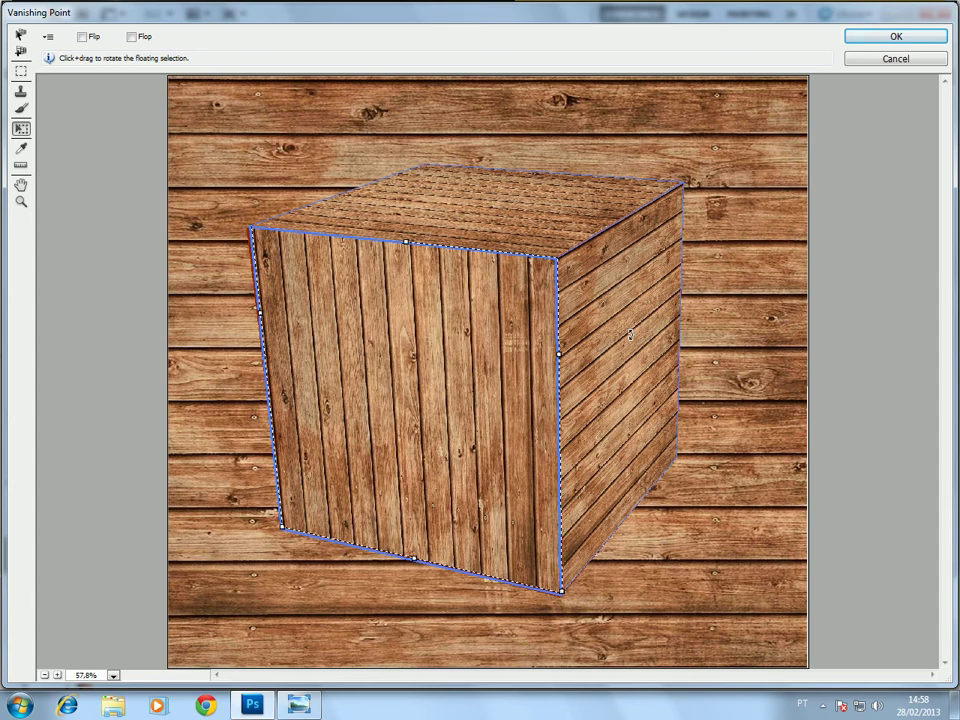
click(880, 38)
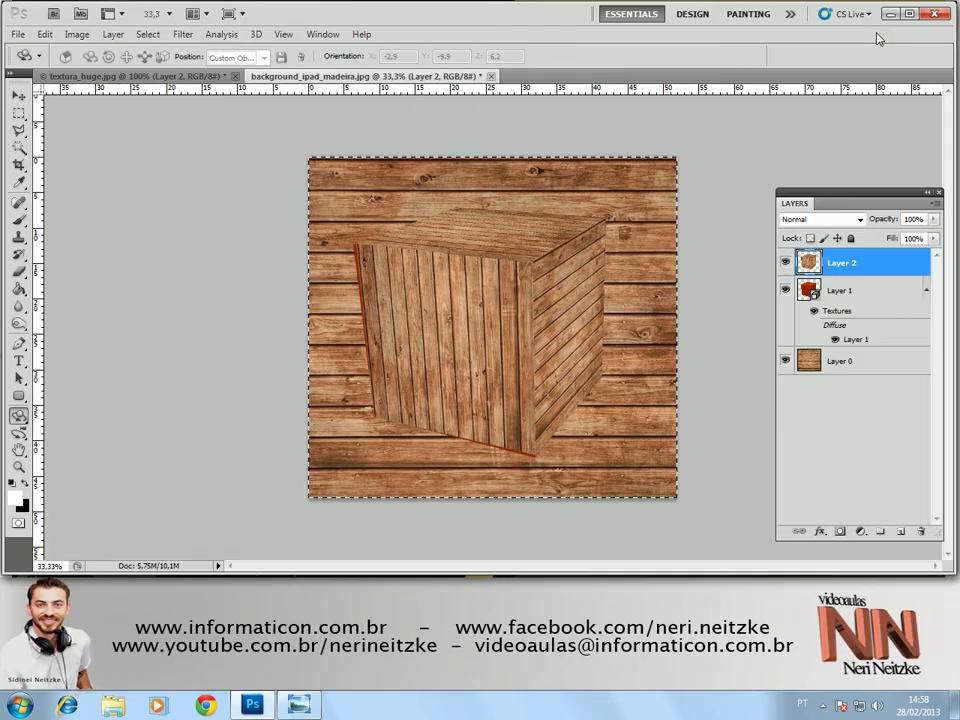
Clear the selection, hide Layers 2 and 1, and show and select wood-plank Layer 0
click(785, 361)
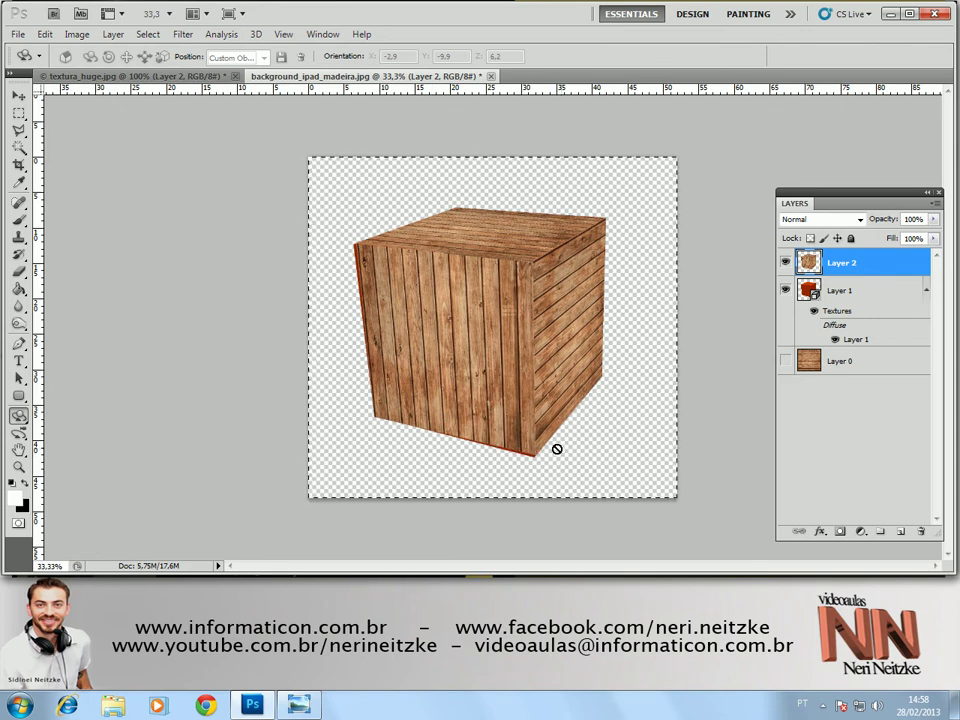
click(18, 113)
click(133, 133)
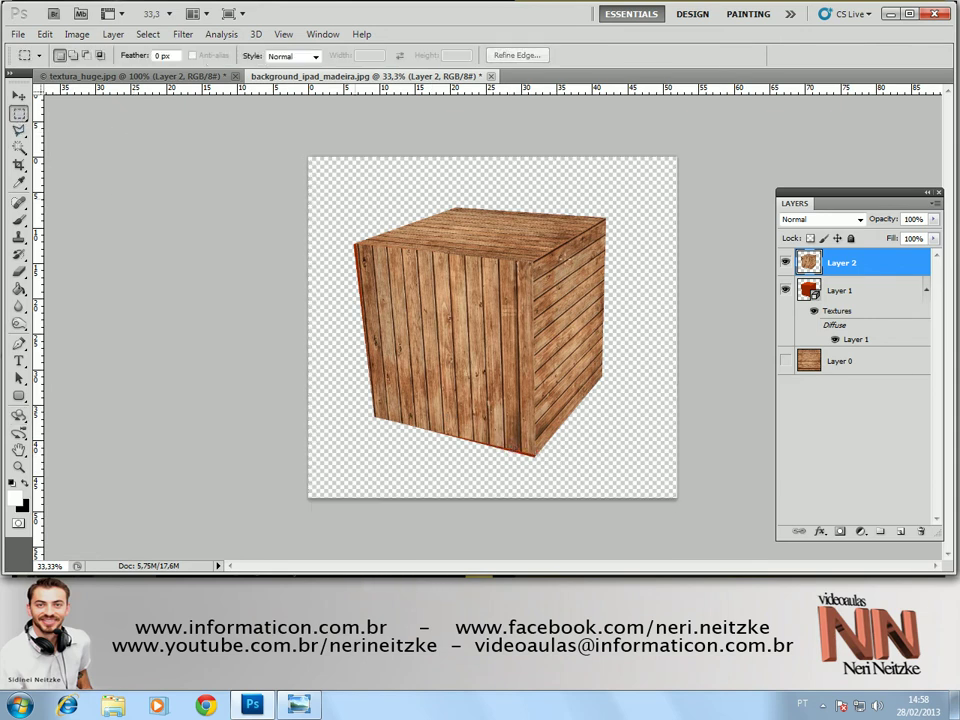
click(786, 263)
click(786, 290)
click(786, 361)
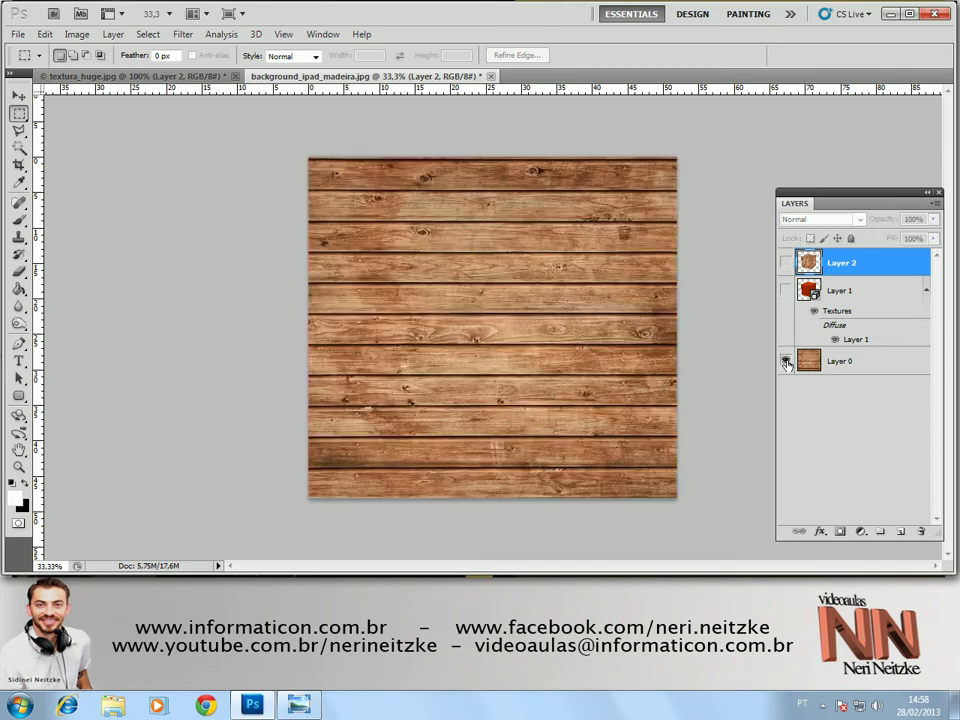
click(864, 374)
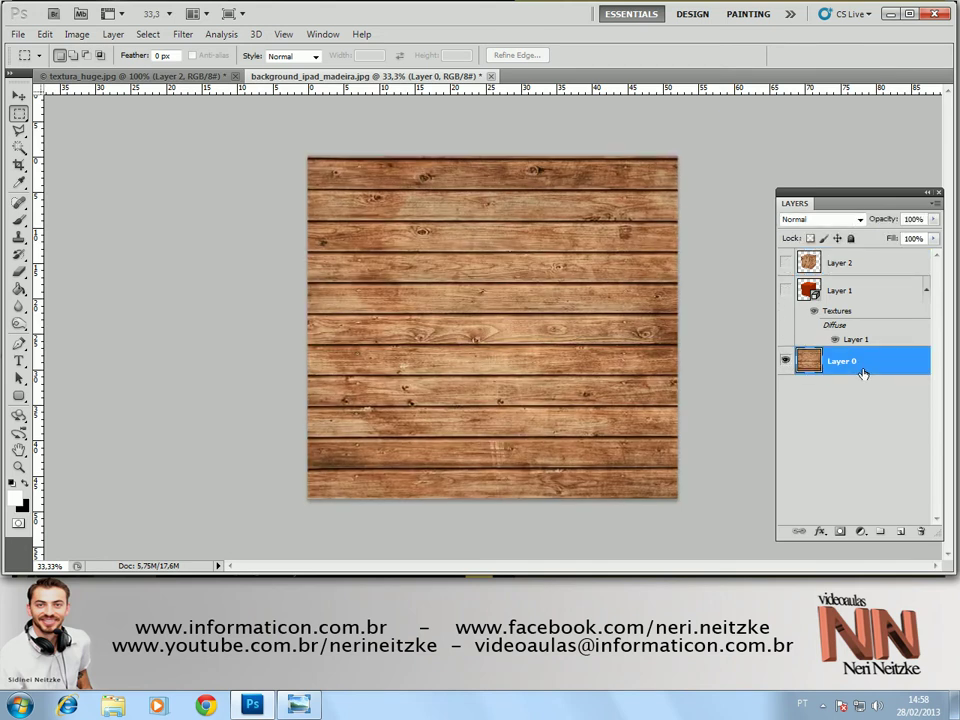
key(ctrl+plus)
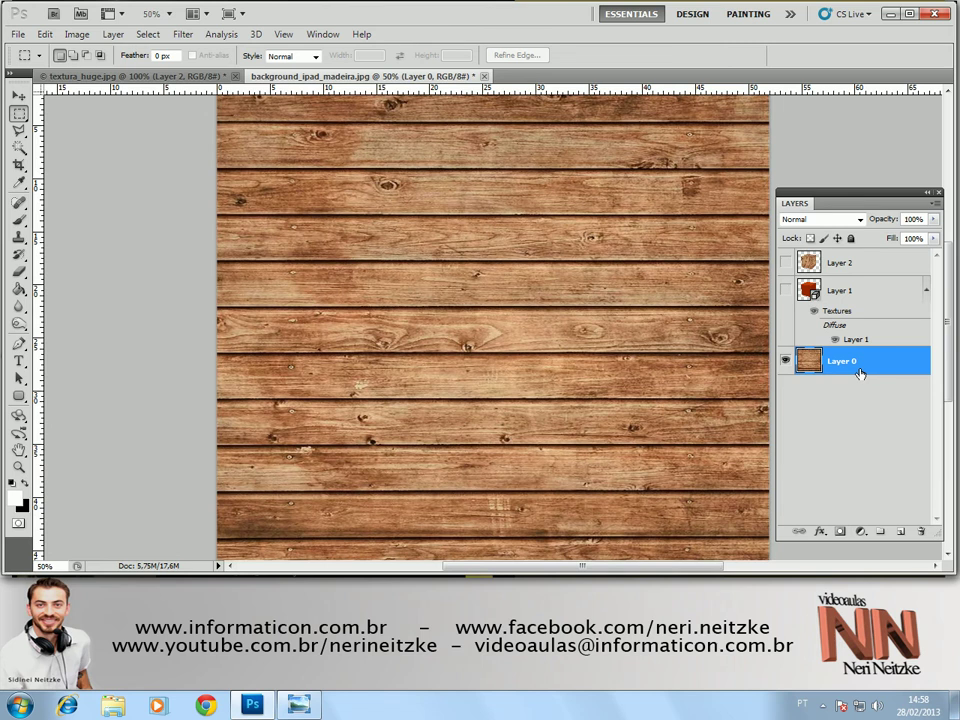
key(ctrl+minus)
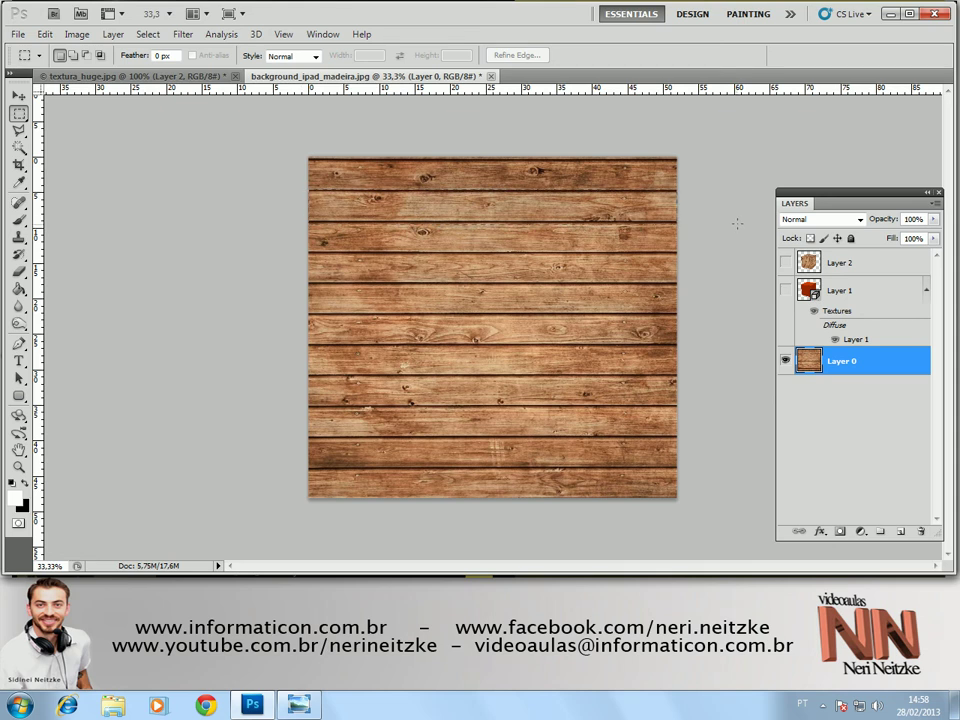
Copy two selected horizontal plank strips onto new Layer 3 and hide Layer 0
drag(736, 221, 736, 188)
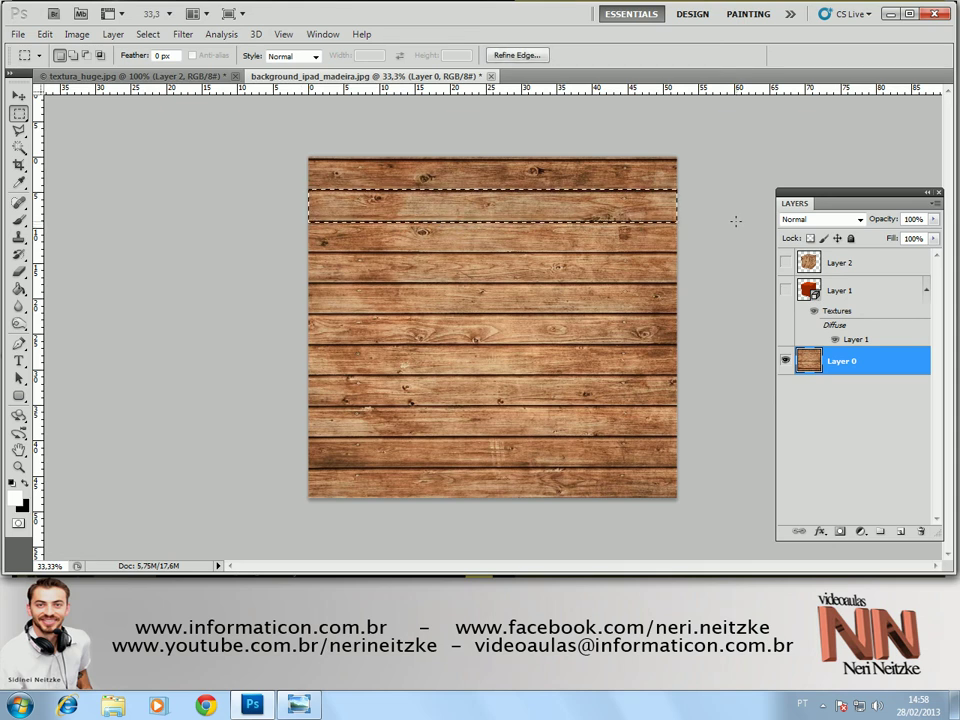
key(shift)
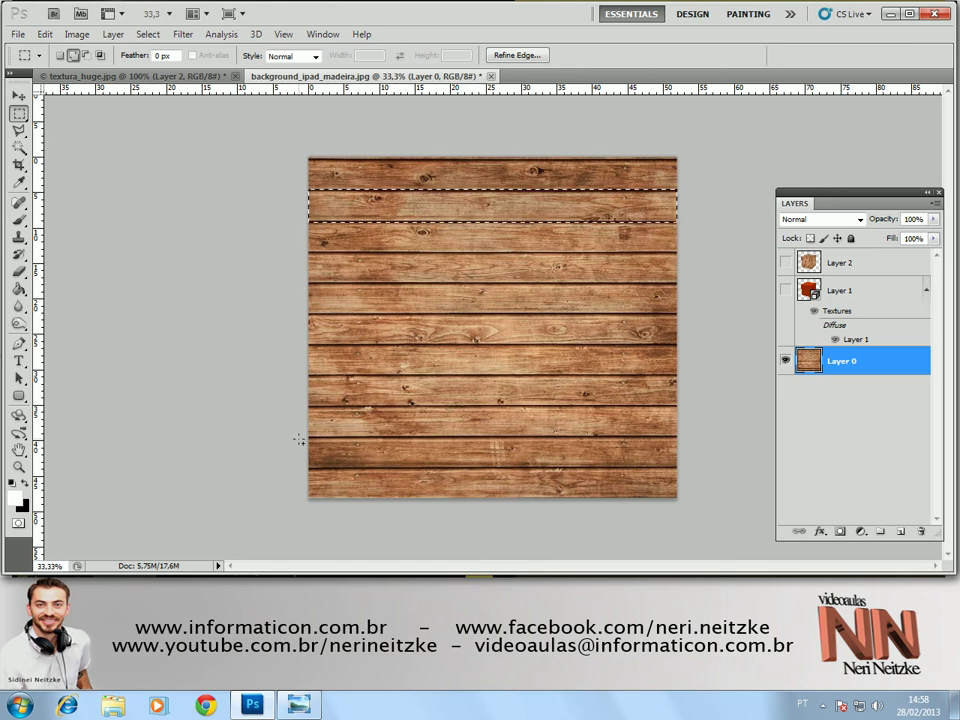
drag(713, 437, 713, 469)
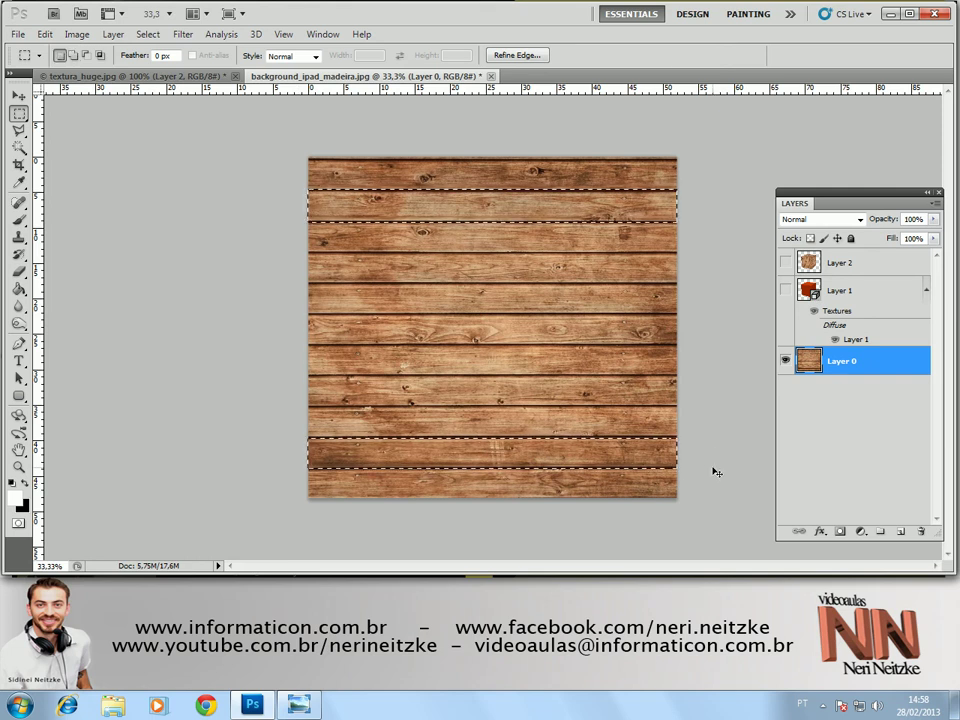
key(ctrl+j)
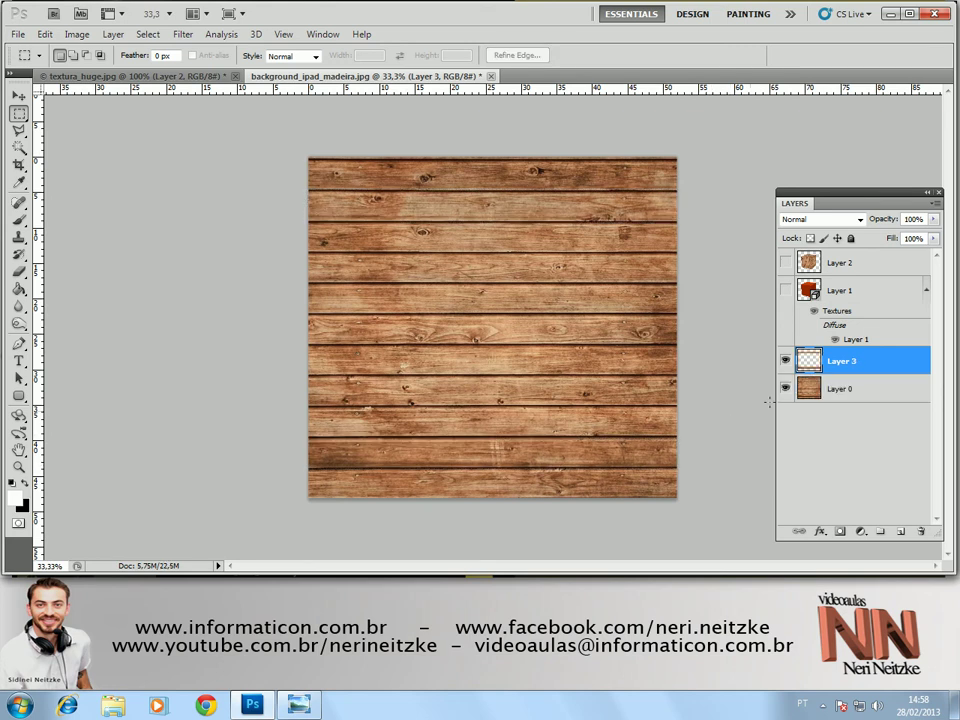
click(786, 389)
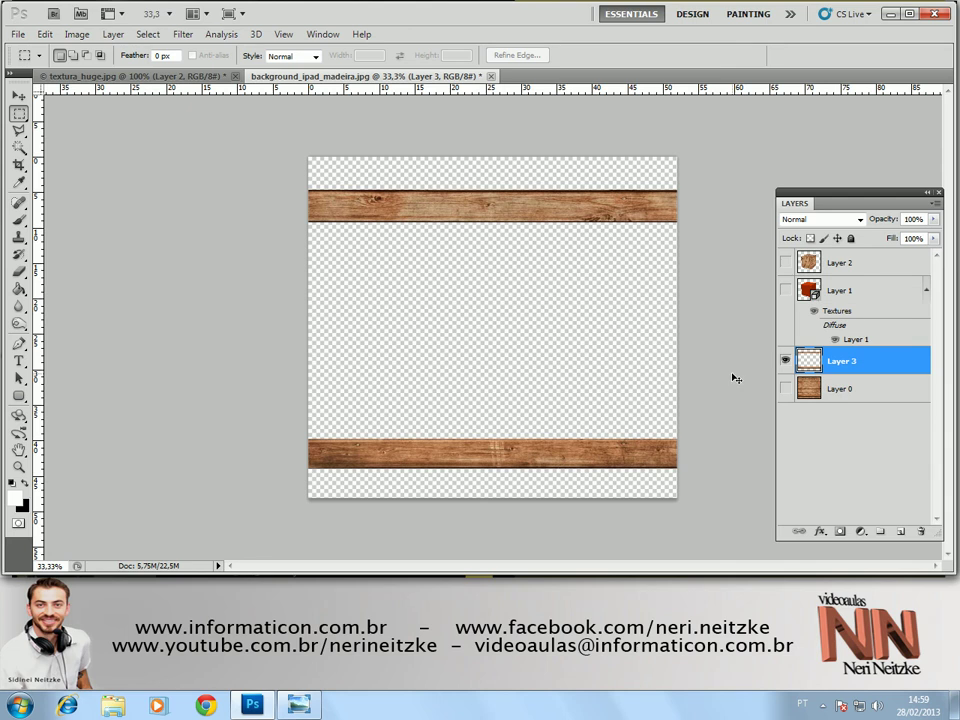
Duplicate Layer 3's two planks onto a new Layer 4
key(ctrl+v)
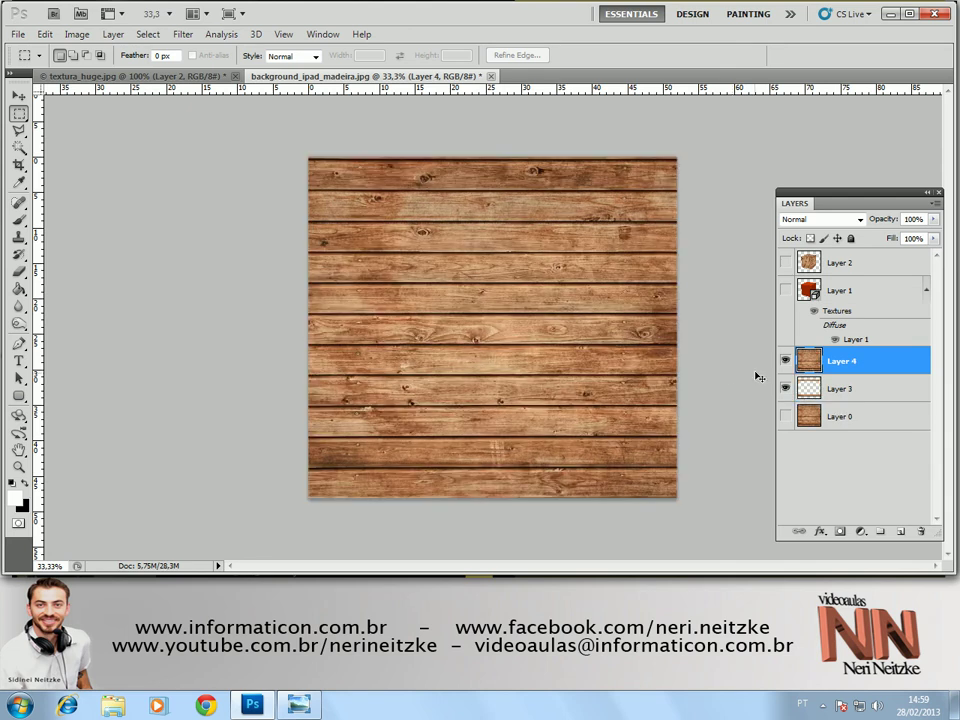
key(ctrl+z)
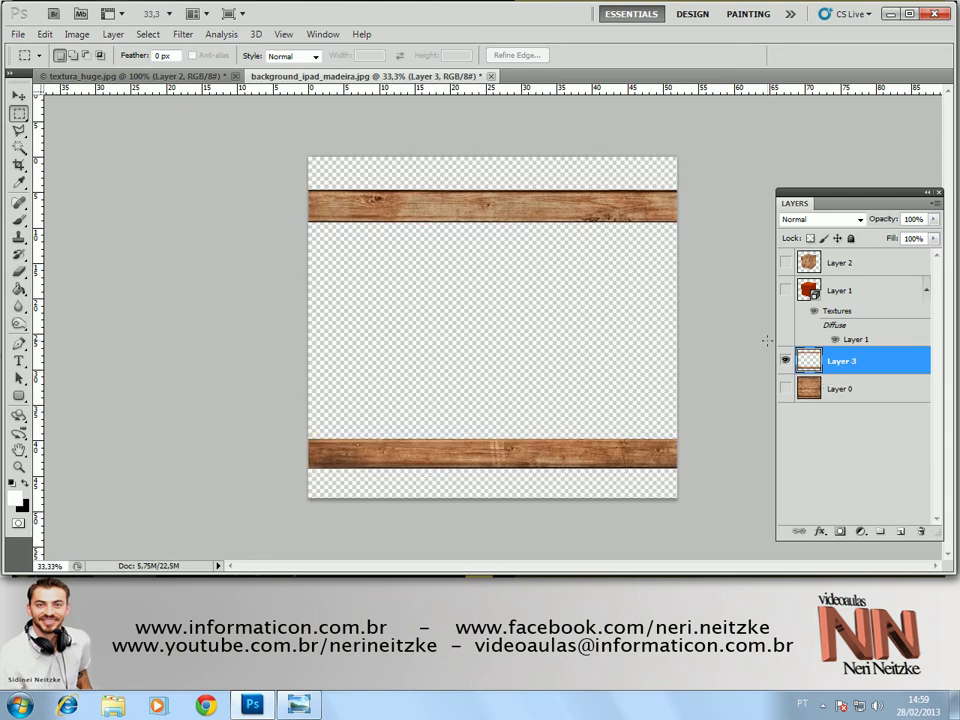
ctrl+click(805, 362)
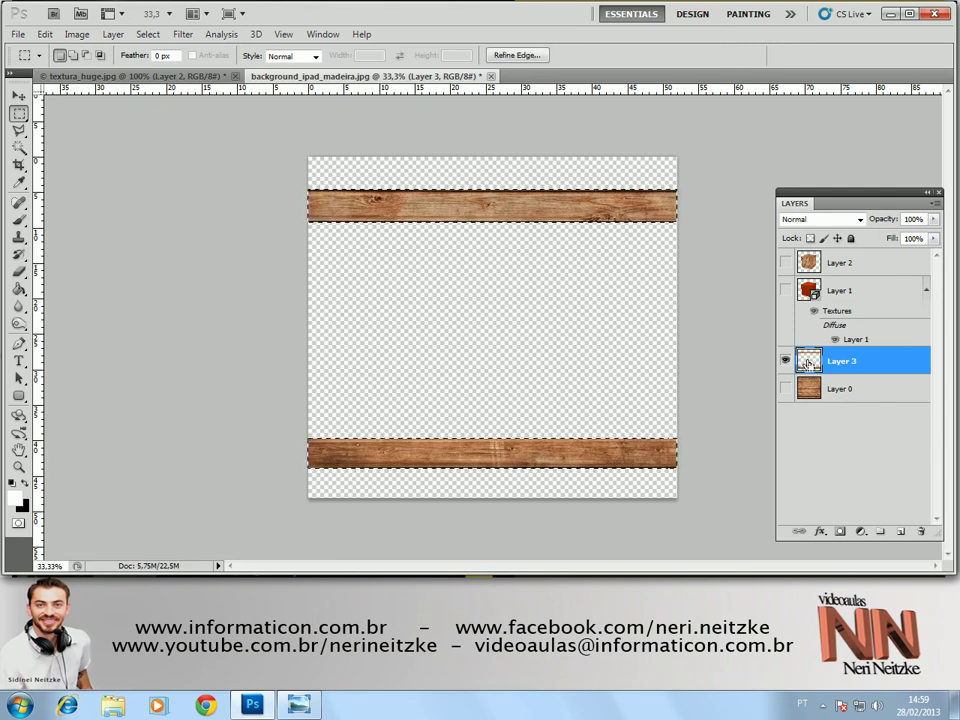
key(ctrl+j)
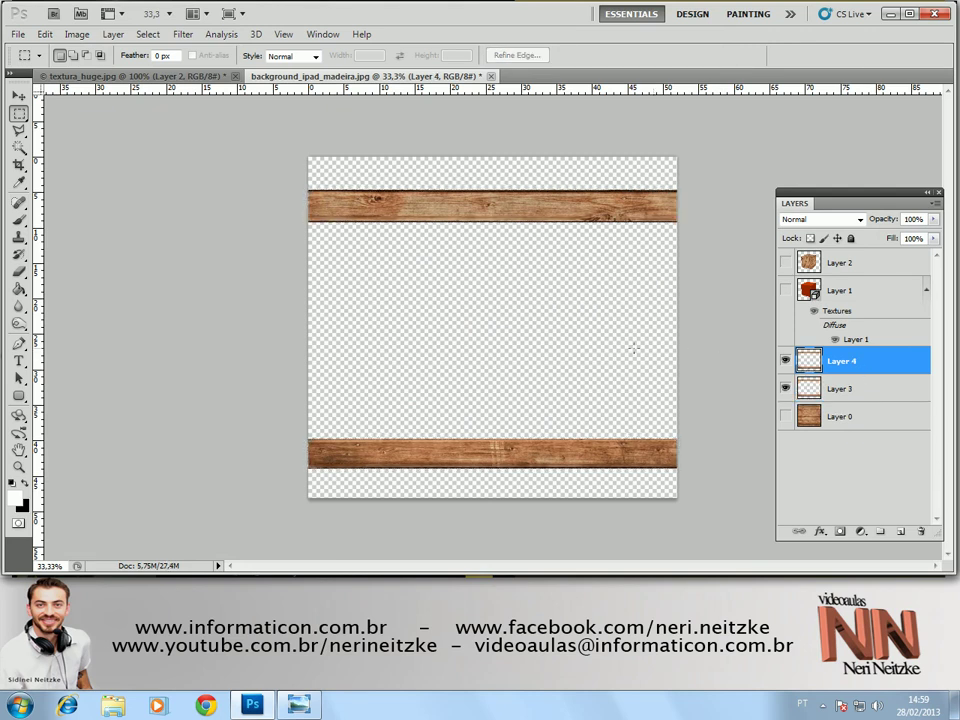
key(ctrl+t)
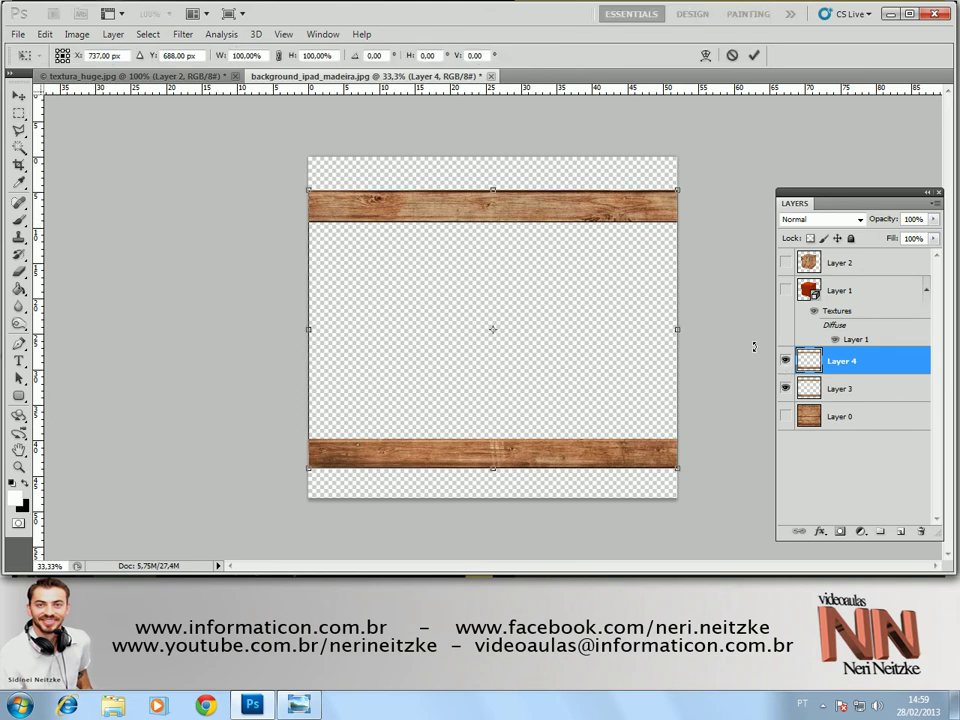
Rotate Layer 4's planks 90° clockwise into vertical posts and move them to the left edge
right_click(540, 222)
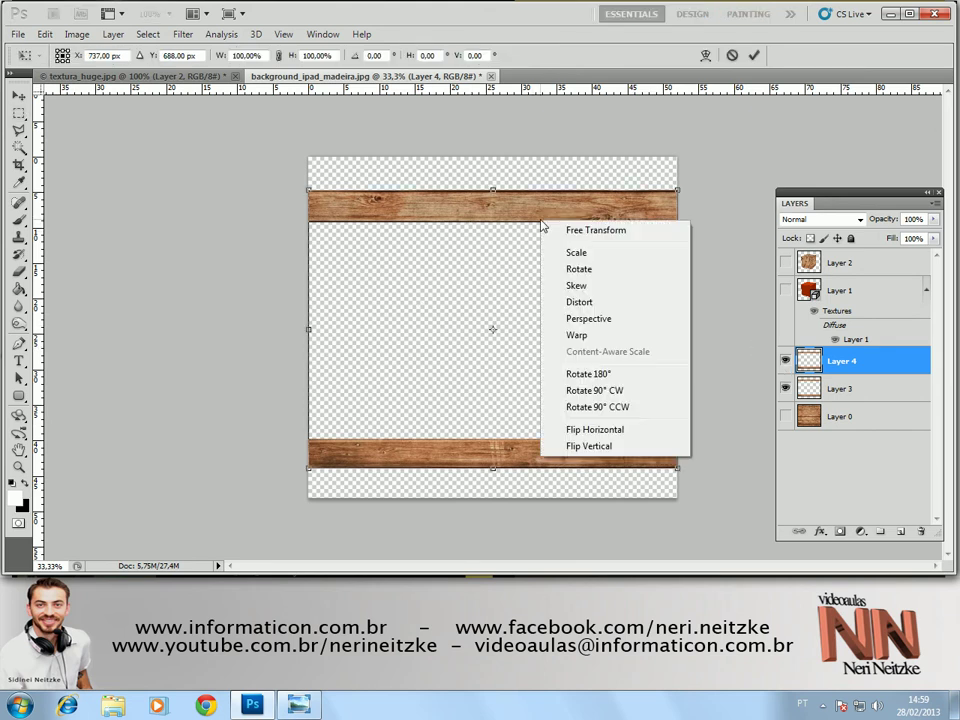
click(597, 391)
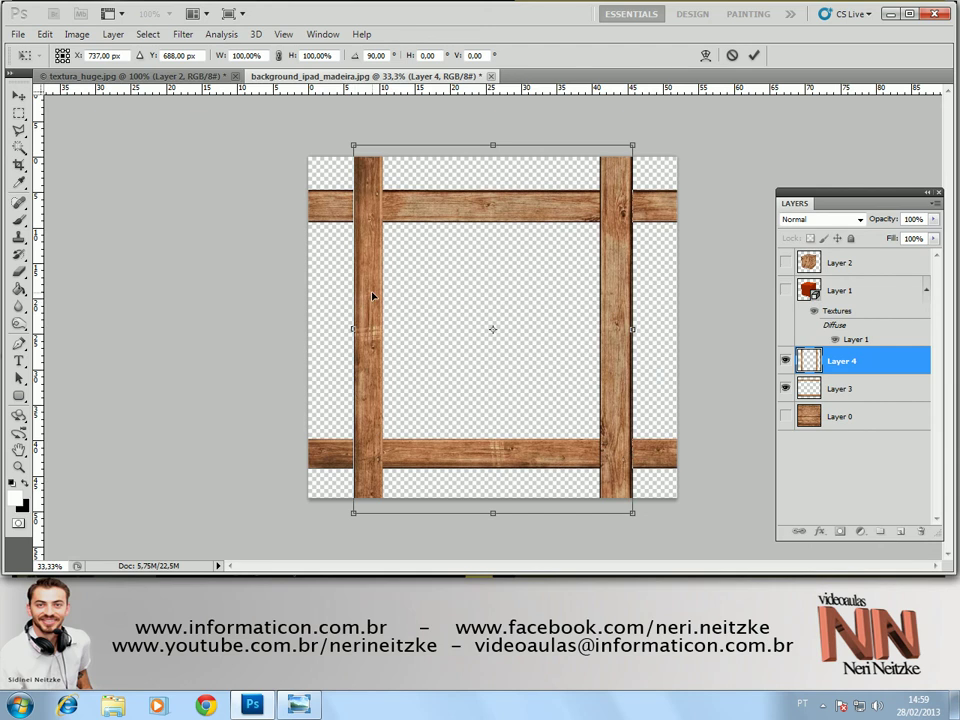
drag(368, 299, 330, 299)
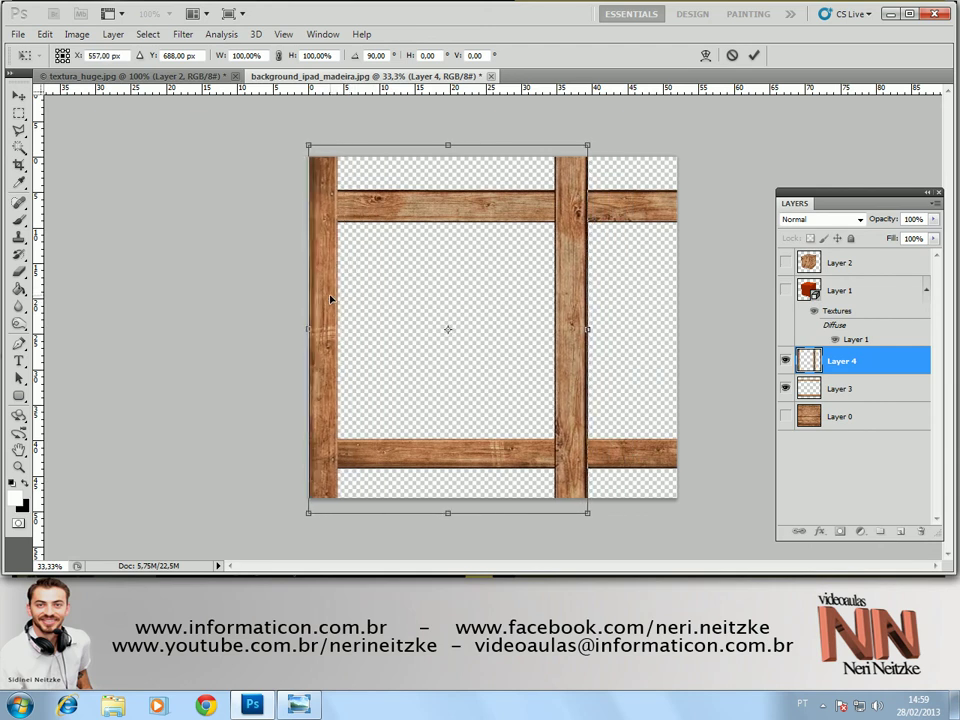
drag(587, 327, 680, 326)
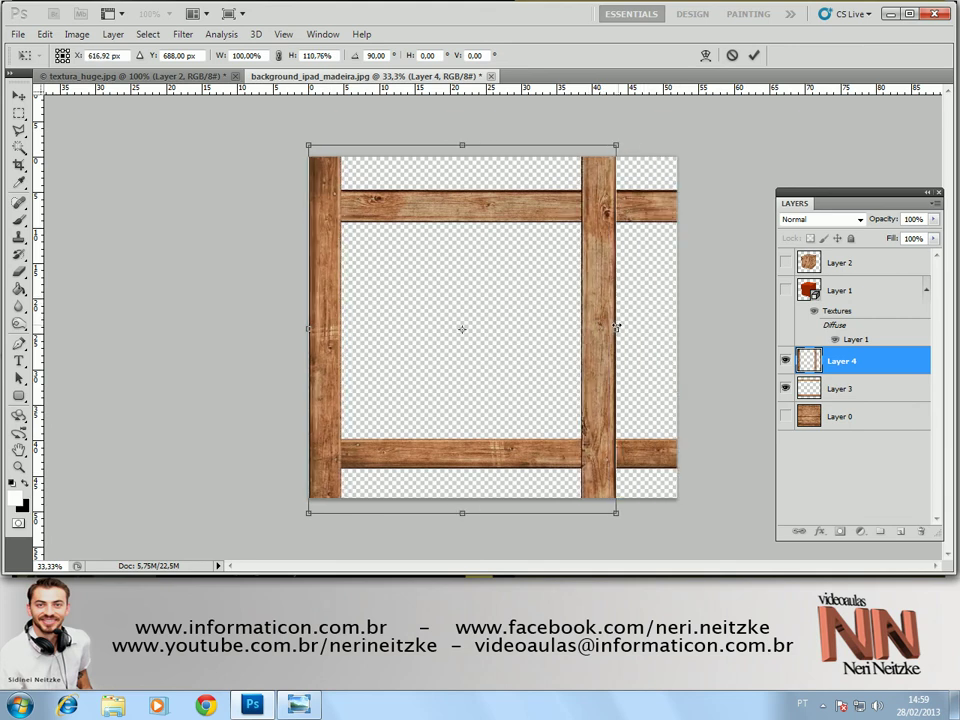
key(Return)
key(m)
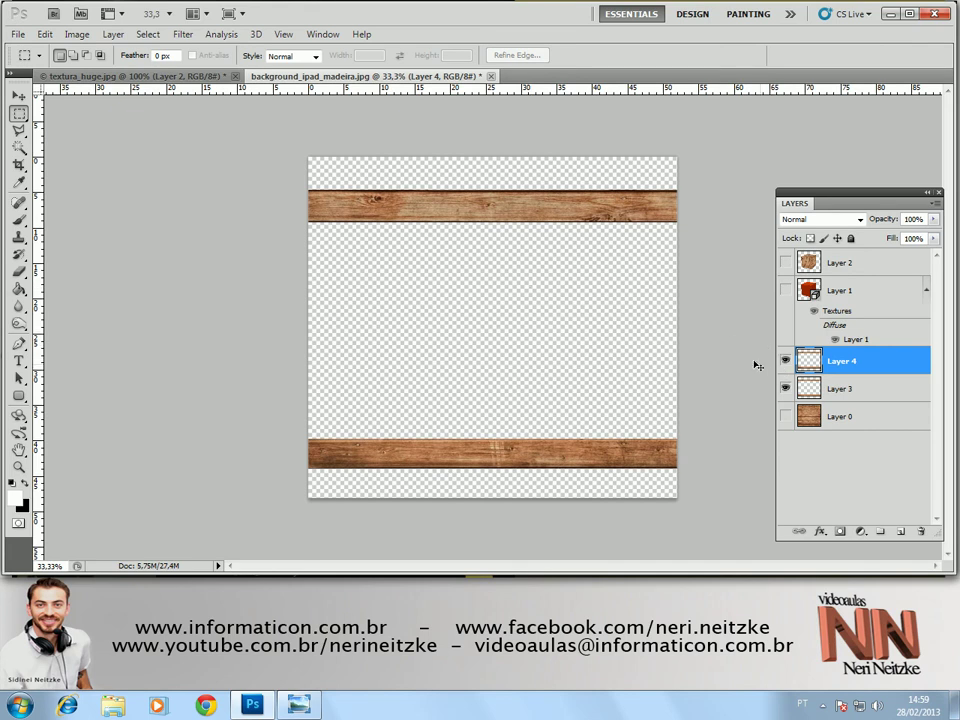
key(ctrl+t)
right_click(580, 296)
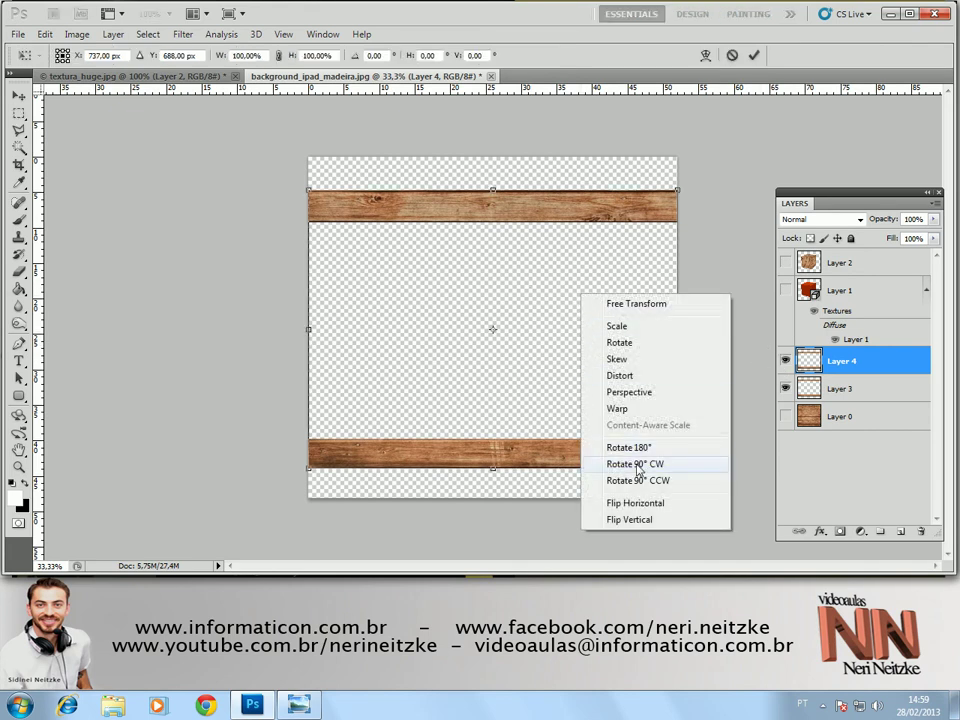
click(639, 465)
drag(371, 254, 325, 256)
key(Return)
key(m)
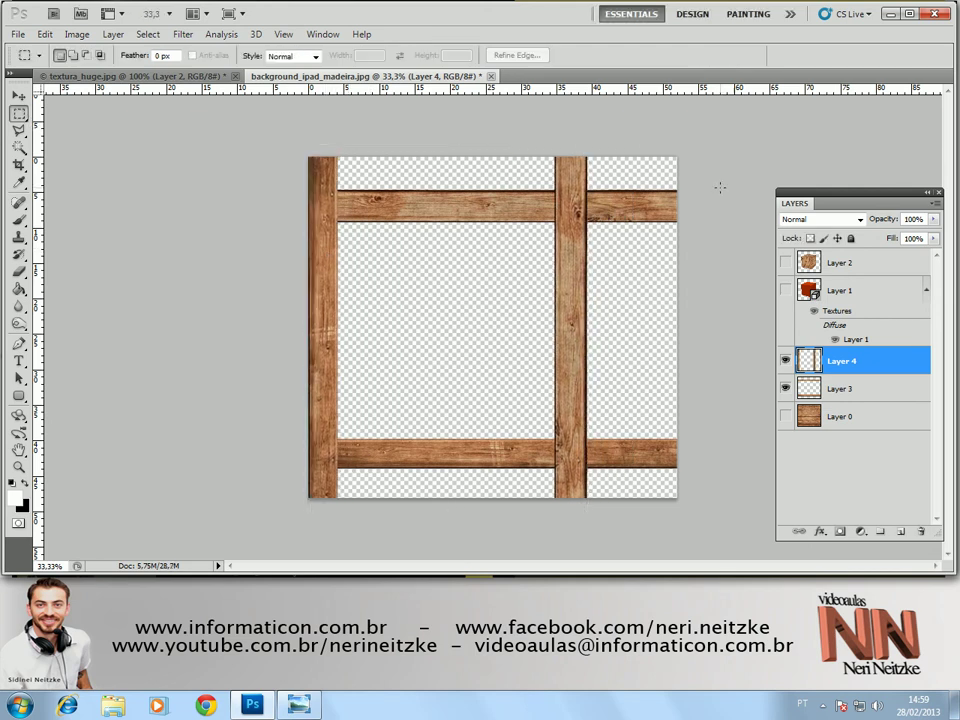
Delete the right vertical plank and paste a copy at the frame's right edge on Layer 5
drag(690, 145, 520, 561)
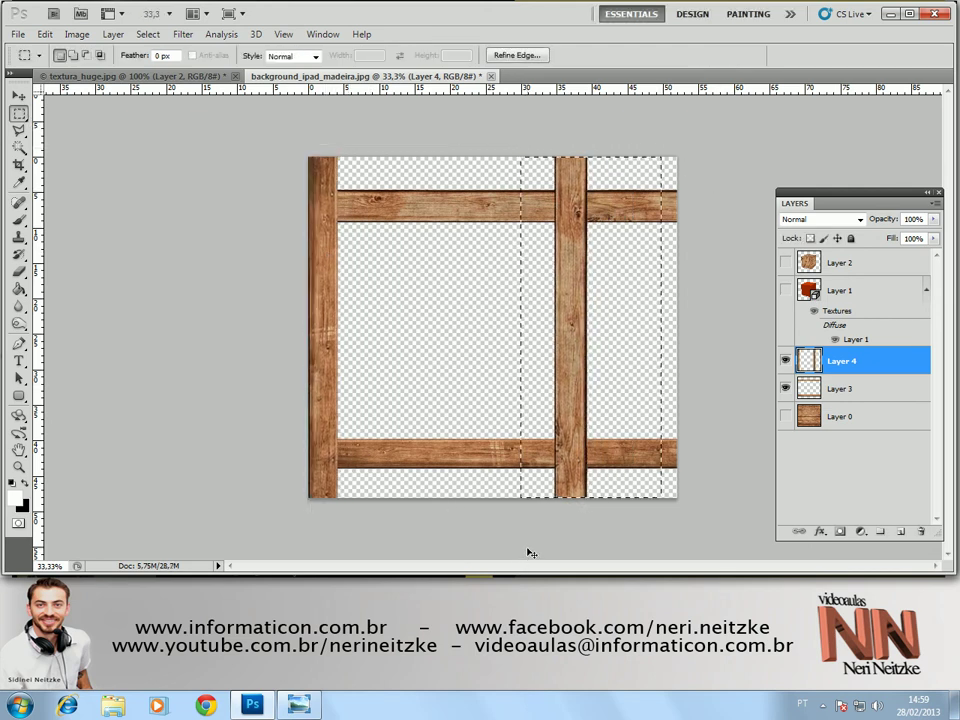
key(Delete)
key(ctrl+v)
key(v)
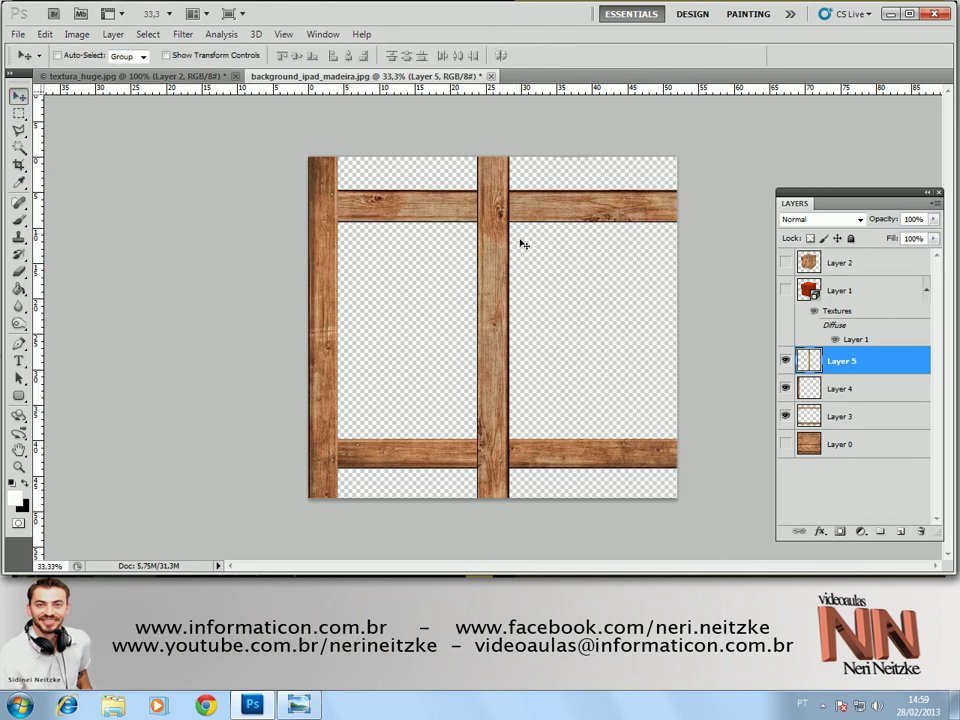
drag(506, 254, 664, 254)
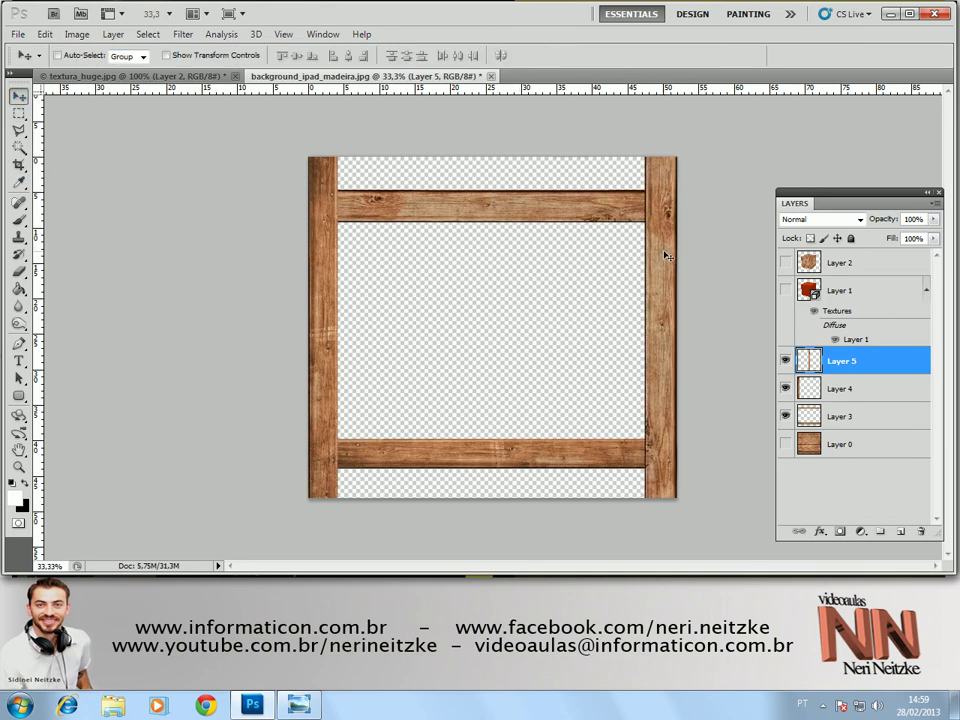
Cut the upper plank from Layer 3 and paste it at the top edge as Layer 6
click(855, 392)
click(855, 414)
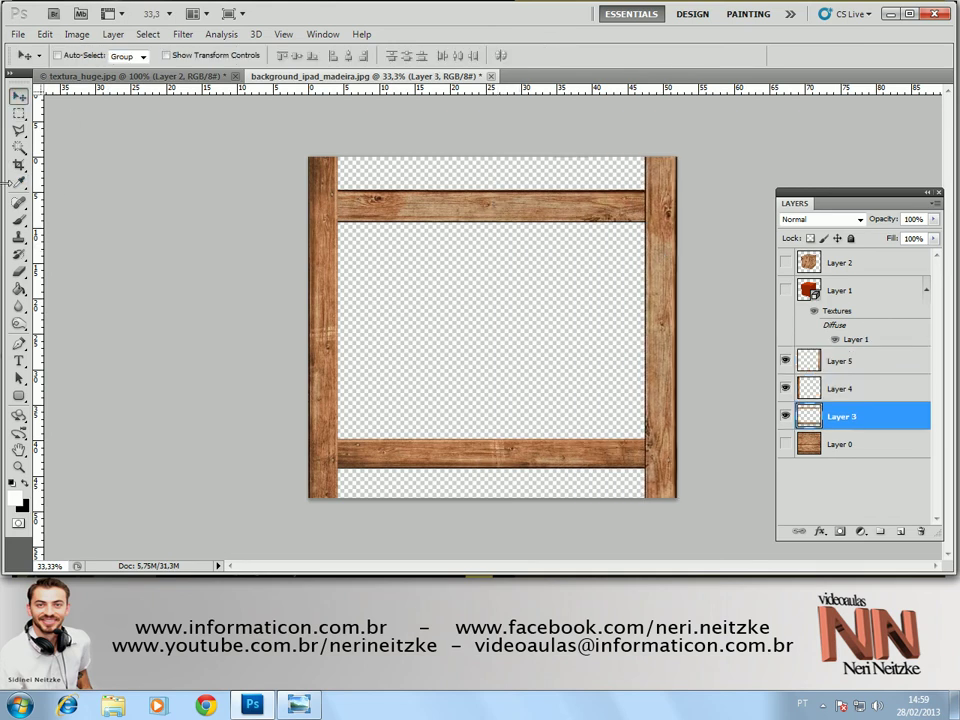
click(18, 113)
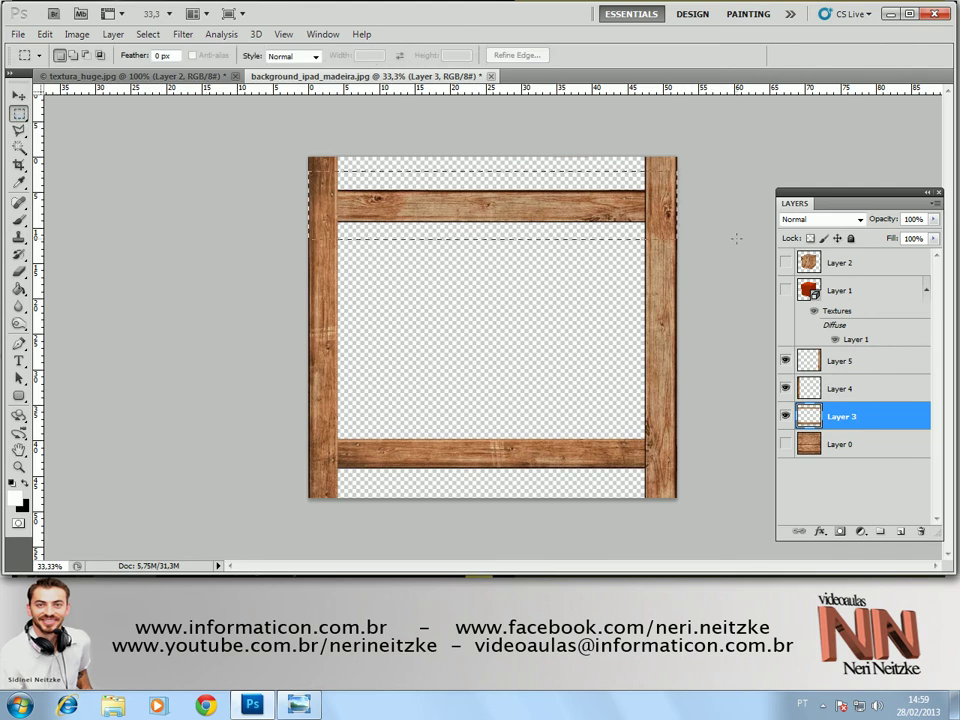
key(Delete)
key(ctrl+d)
key(ctrl+v)
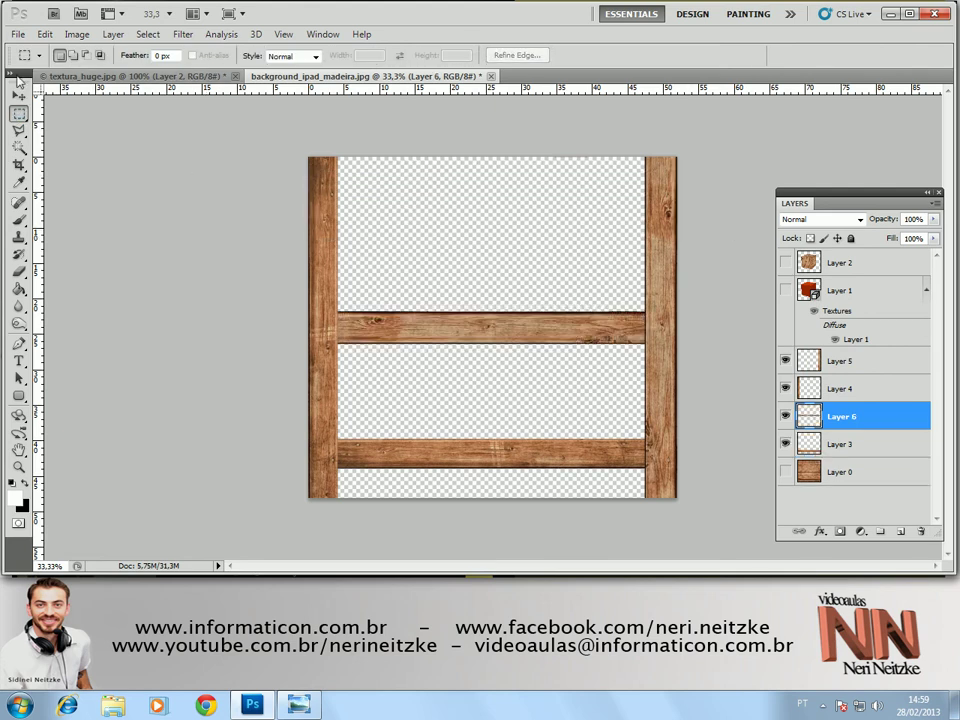
key(v)
drag(467, 336, 463, 185)
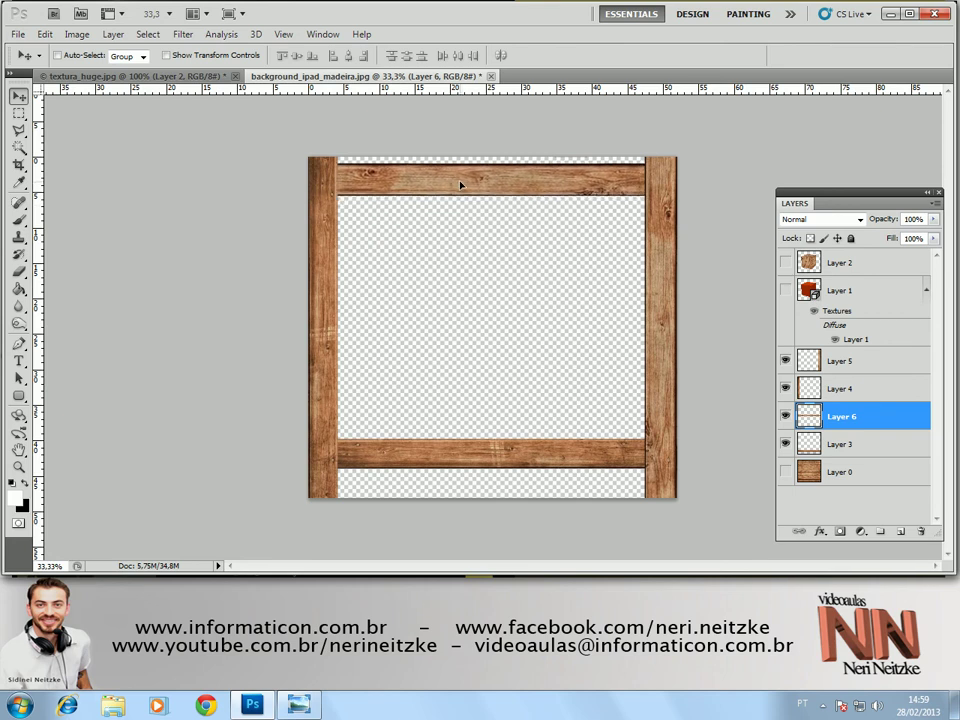
Move Layer 3's remaining plank down to the bottom edge and zoom in to 50%
click(842, 444)
drag(536, 450, 539, 483)
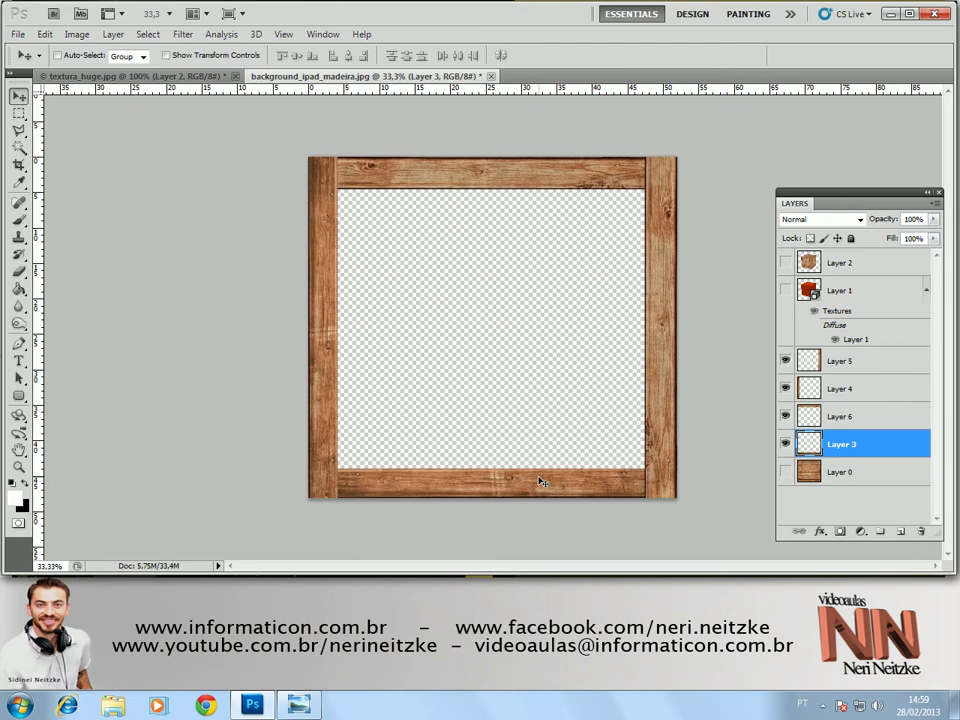
key(ctrl+plus)
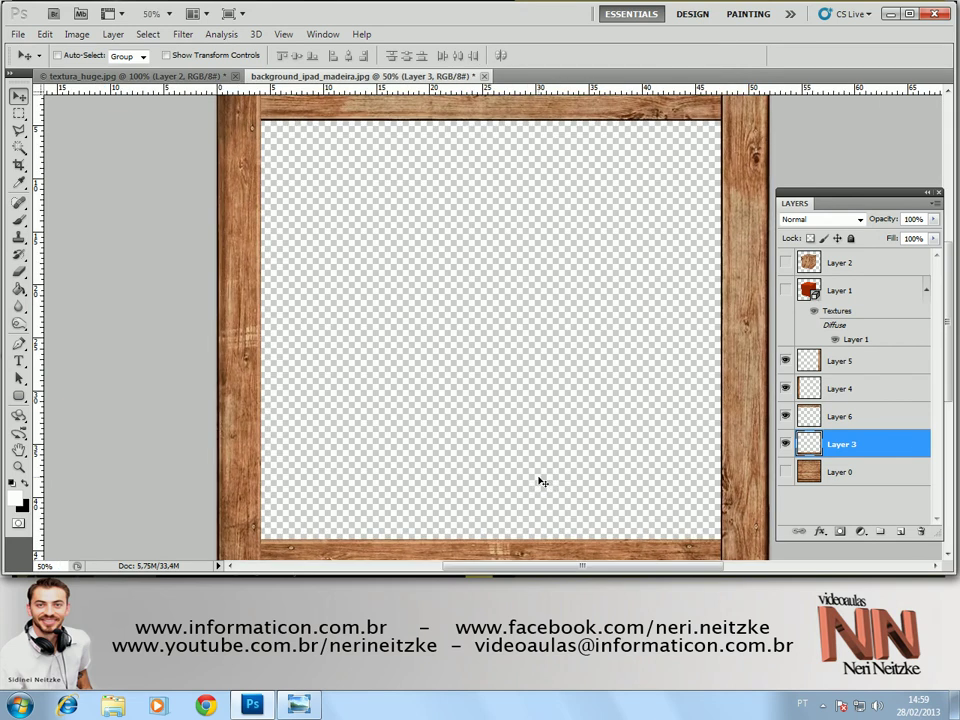
On a new Layer 7 above Layer 5, draw a small circle at the frame's top-left corner and fill it white
drag(418, 274, 379, 347)
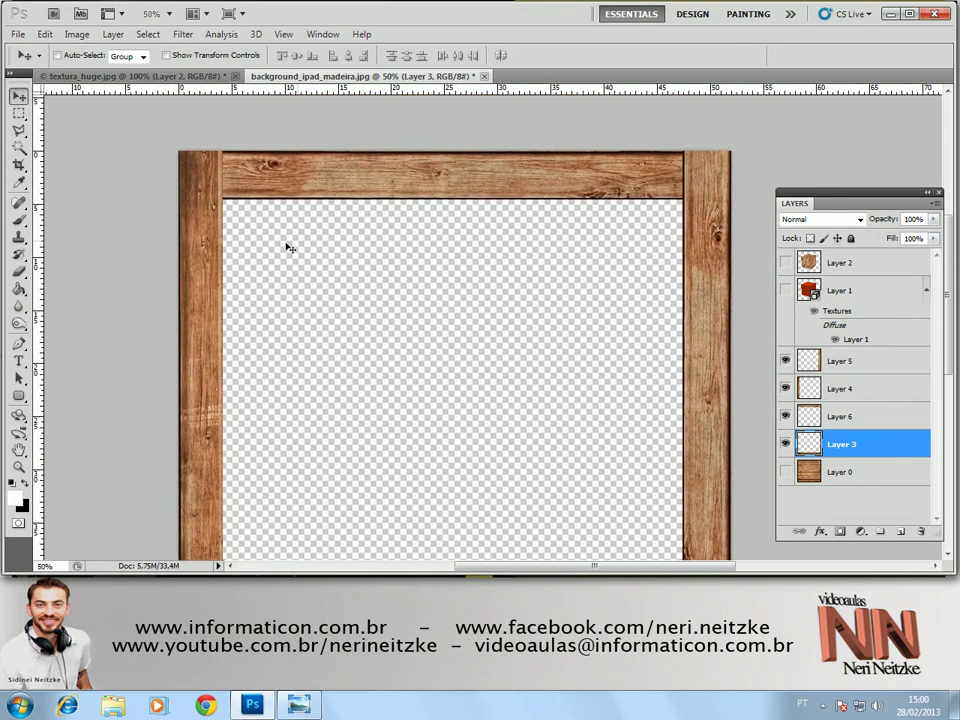
click(838, 362)
key(ctrl+shift+alt+n)
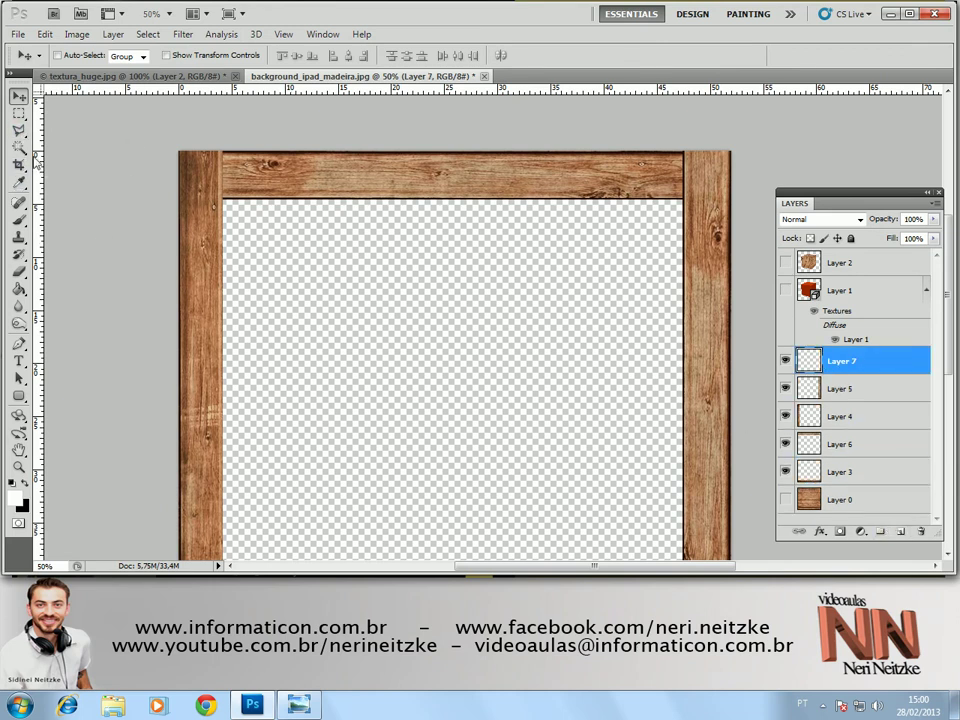
click(16, 115)
drag(16, 115, 55, 128)
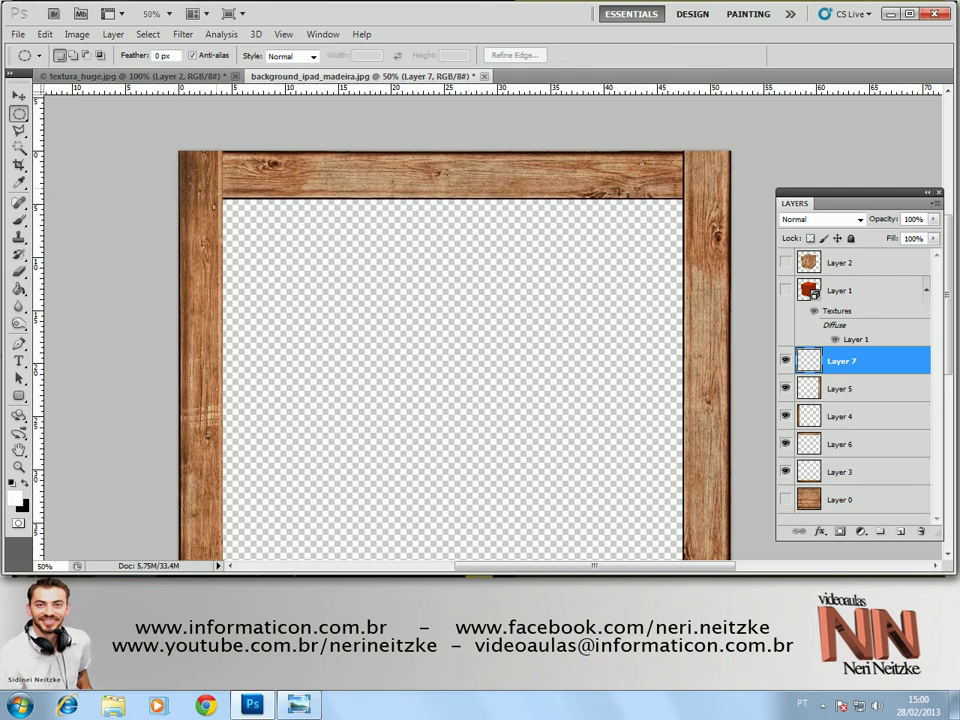
drag(191, 172, 205, 186)
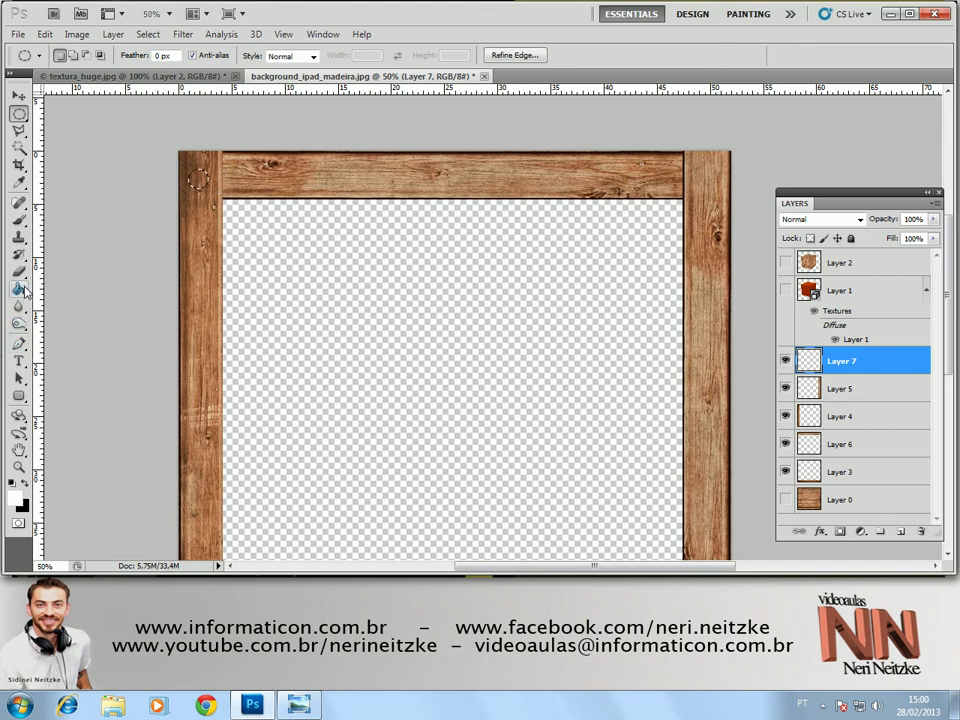
key(g)
click(198, 179)
key(ctrl+d)
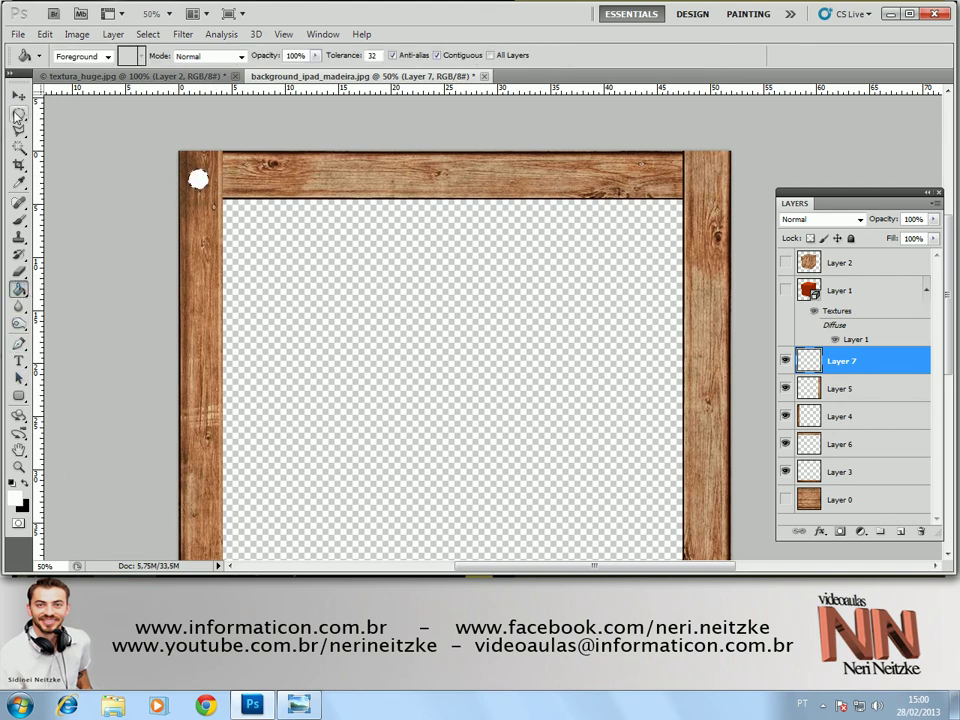
key(m)
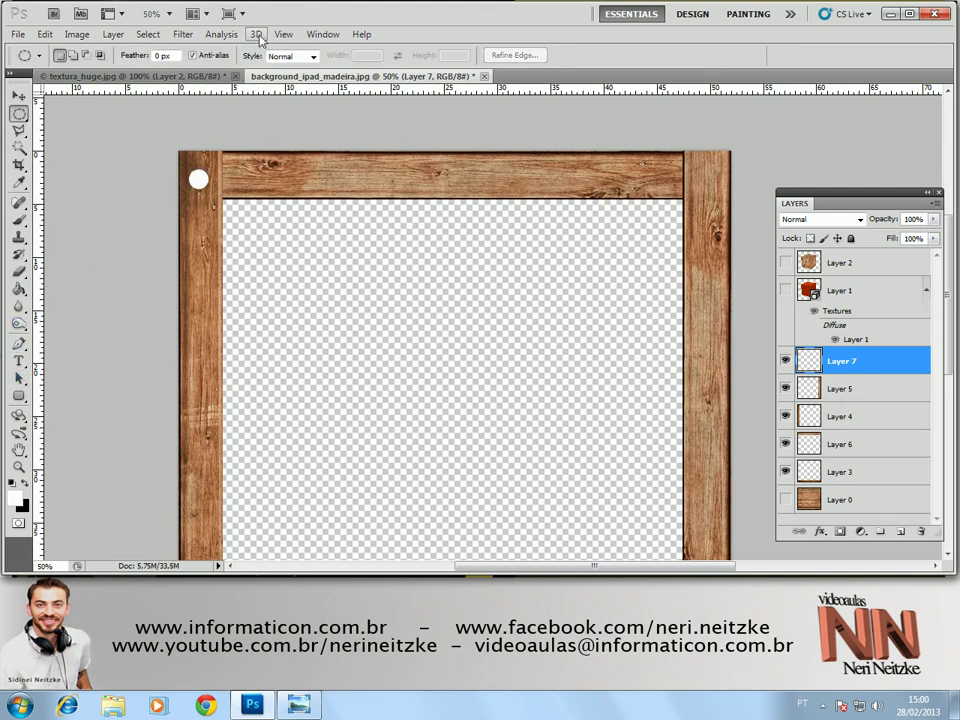
Load the Web Styles set and give the white dot a stroked chrome metal style
click(313, 35)
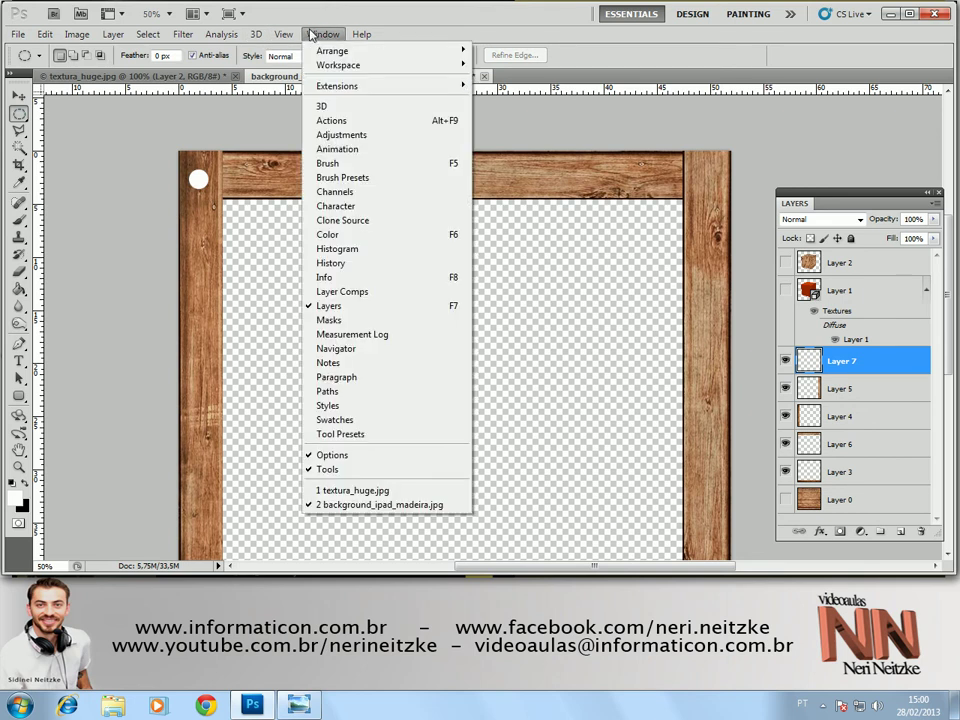
click(350, 406)
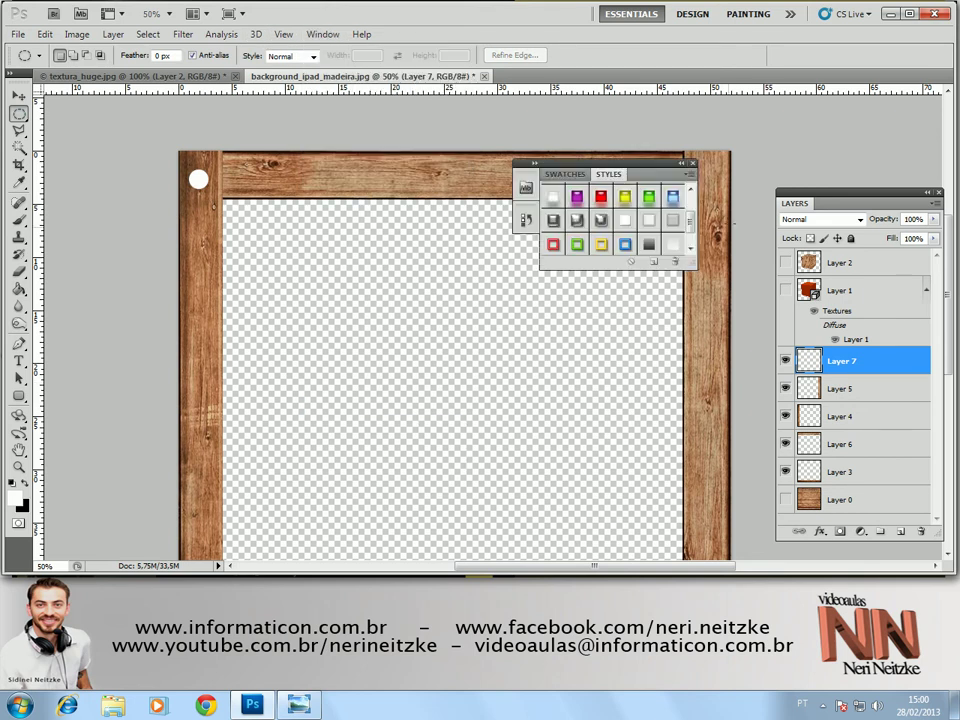
click(689, 174)
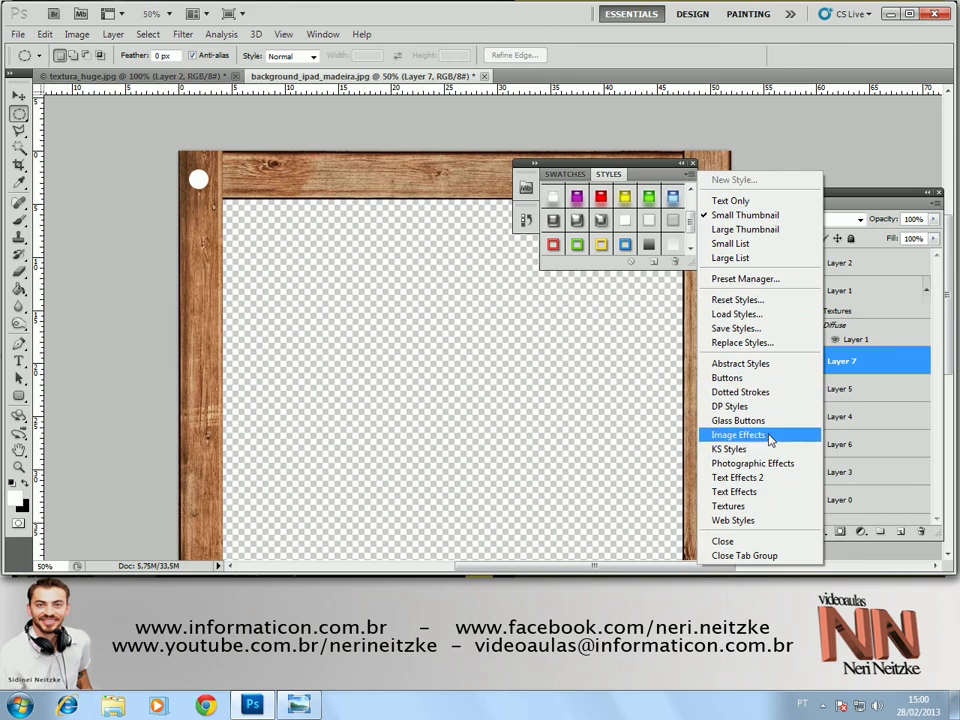
click(765, 521)
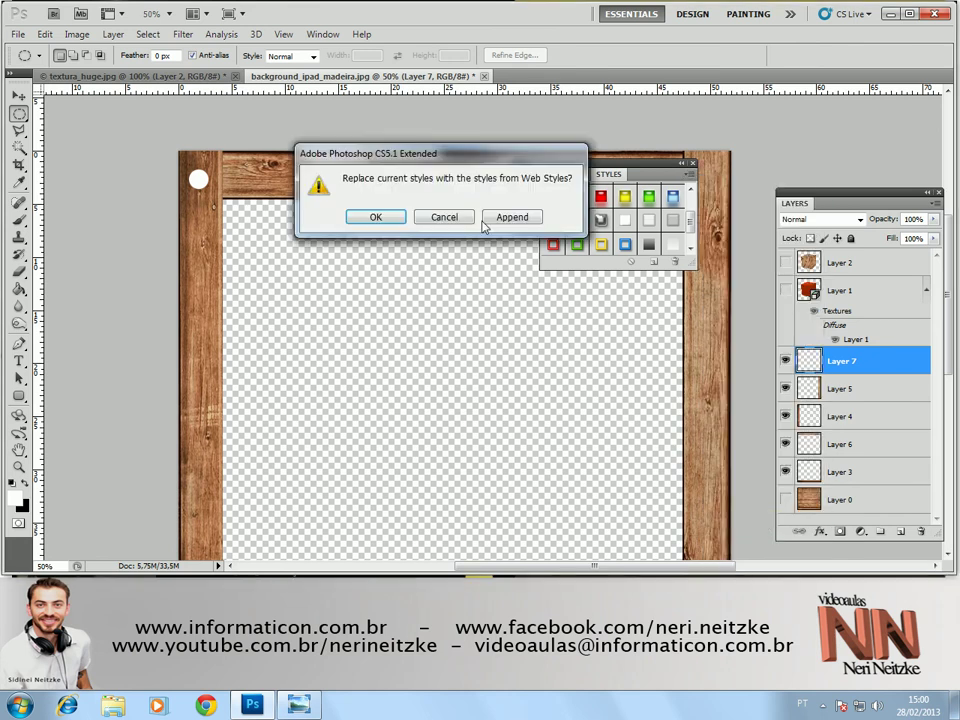
click(377, 216)
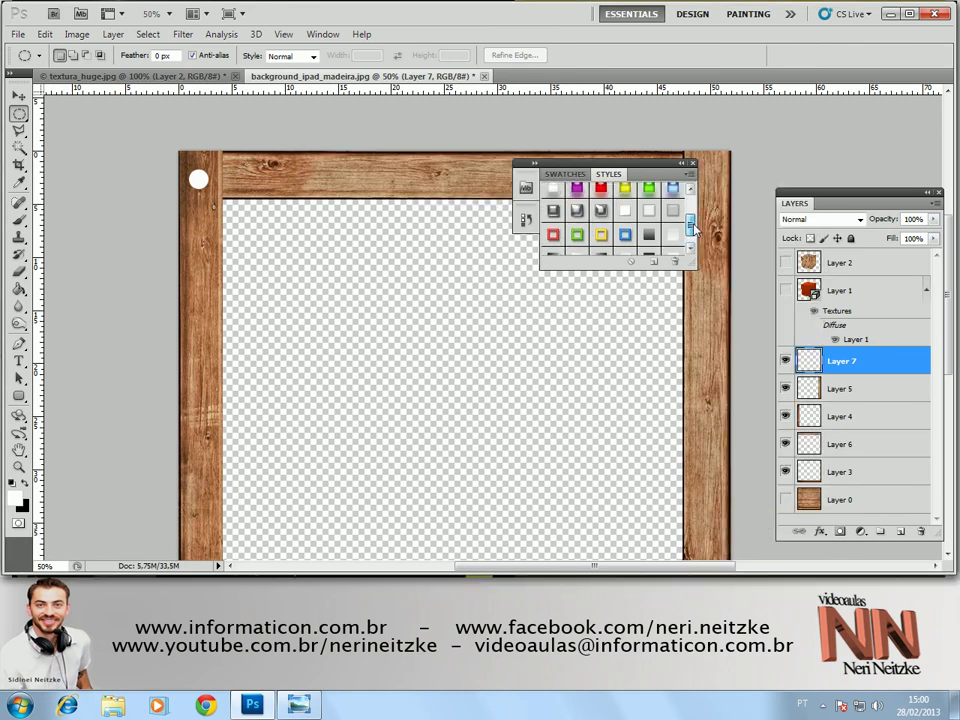
scroll(690, 225, up, 1)
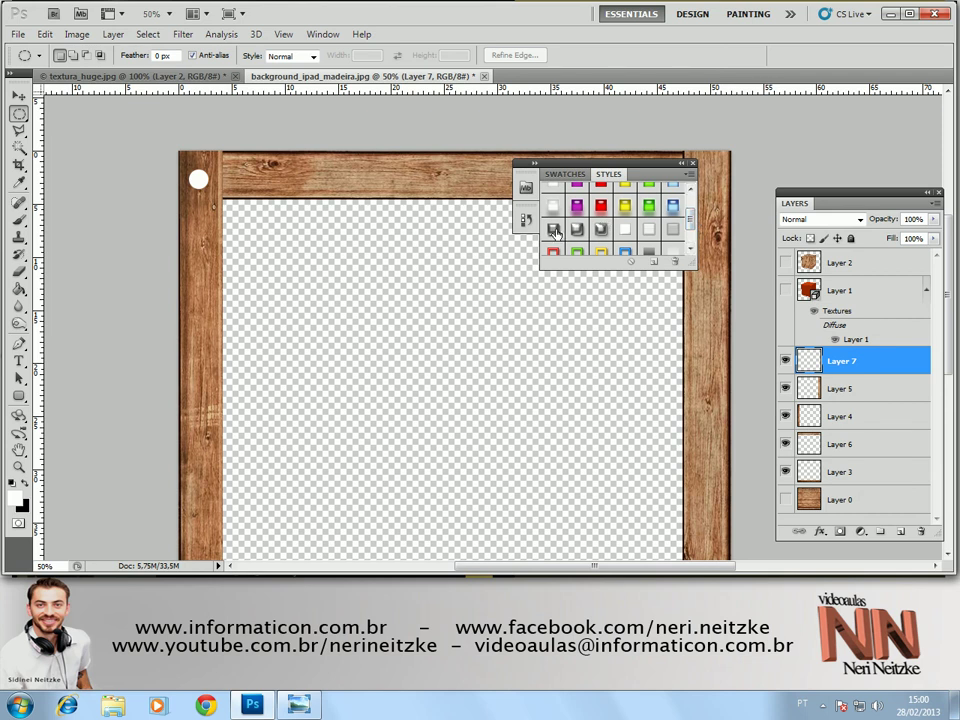
click(554, 231)
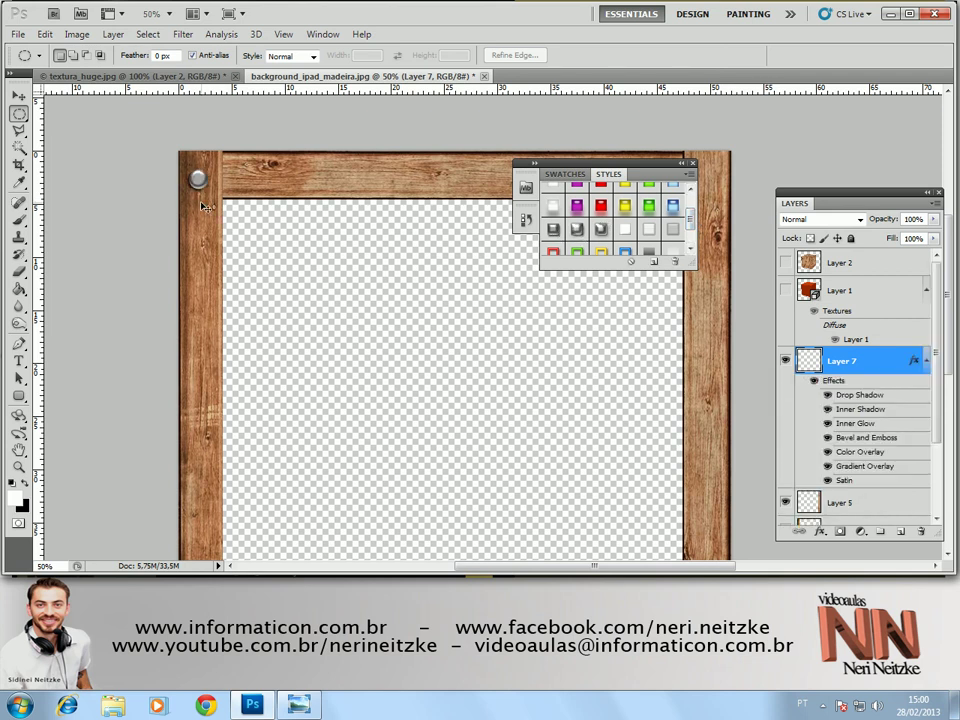
drag(165, 148, 262, 220)
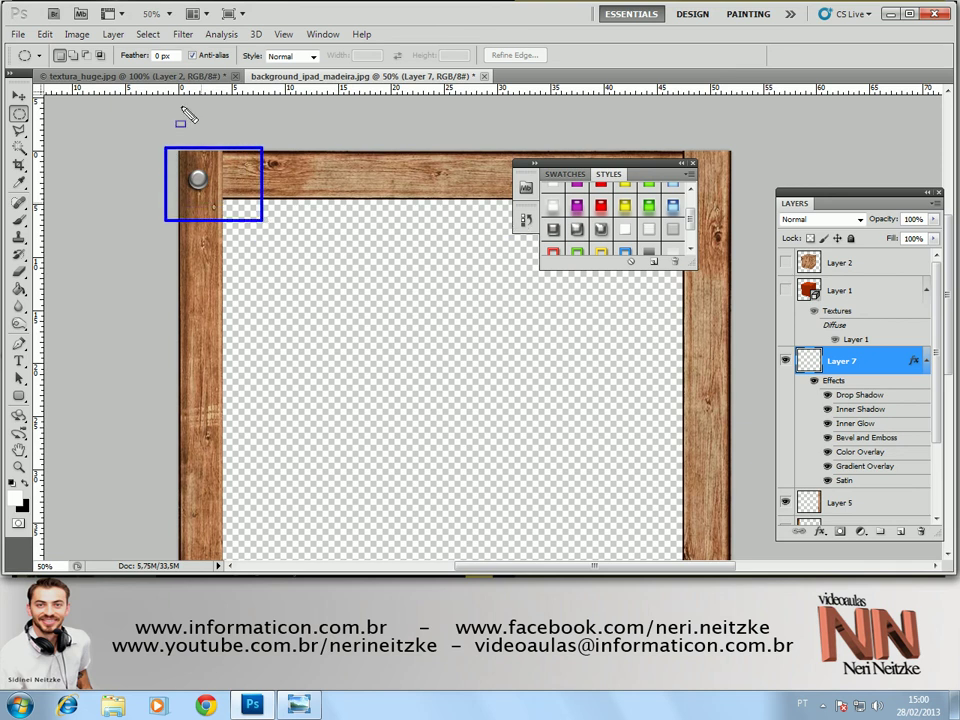
key(Escape)
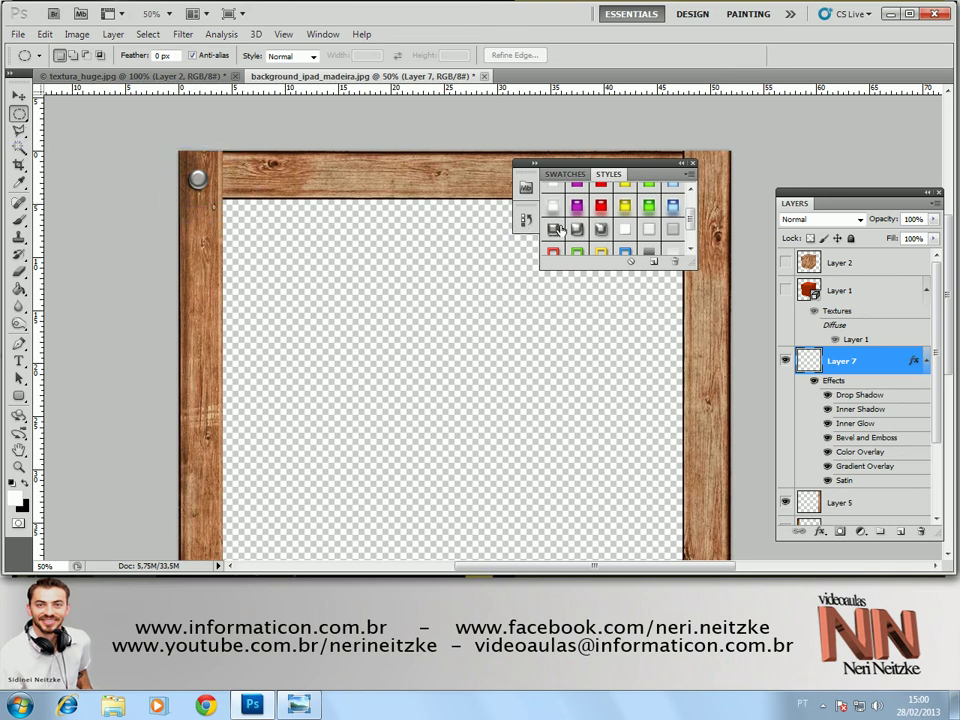
click(557, 228)
click(601, 229)
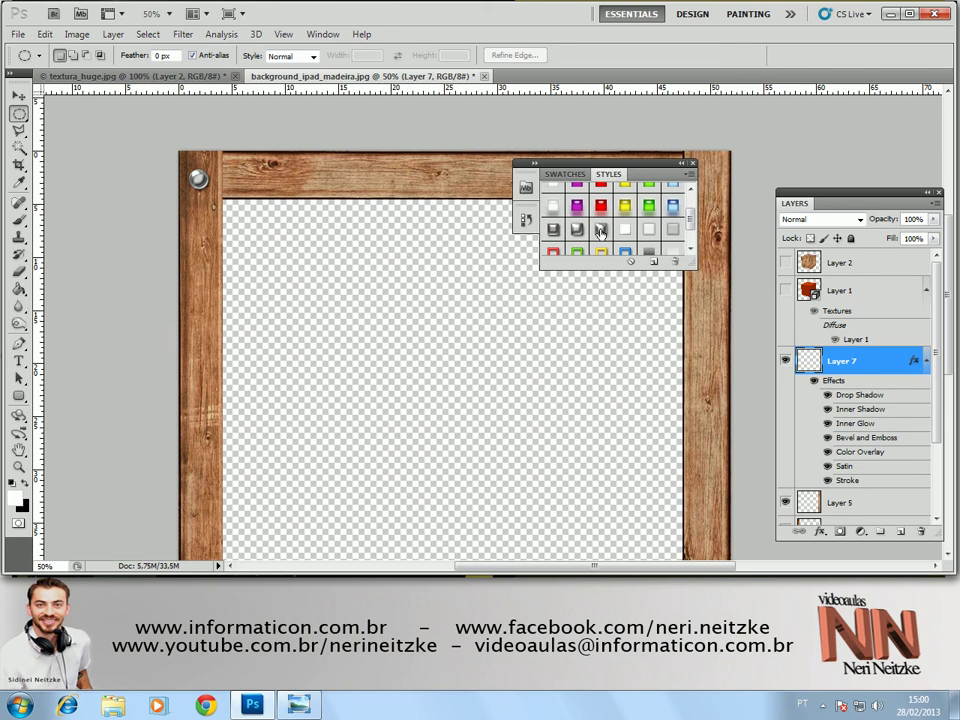
click(586, 228)
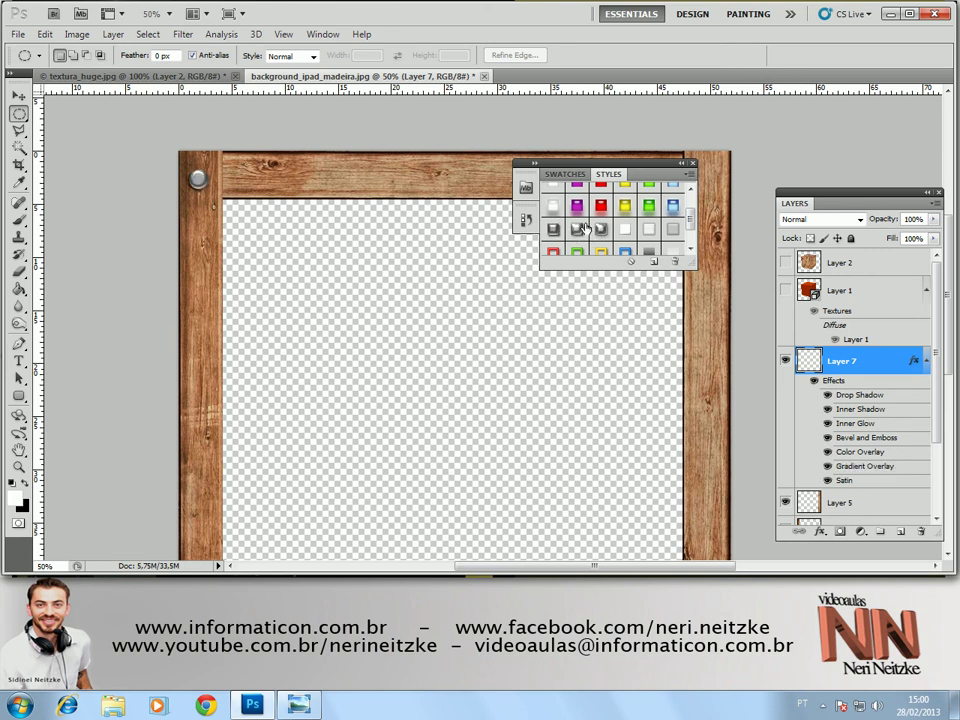
click(577, 230)
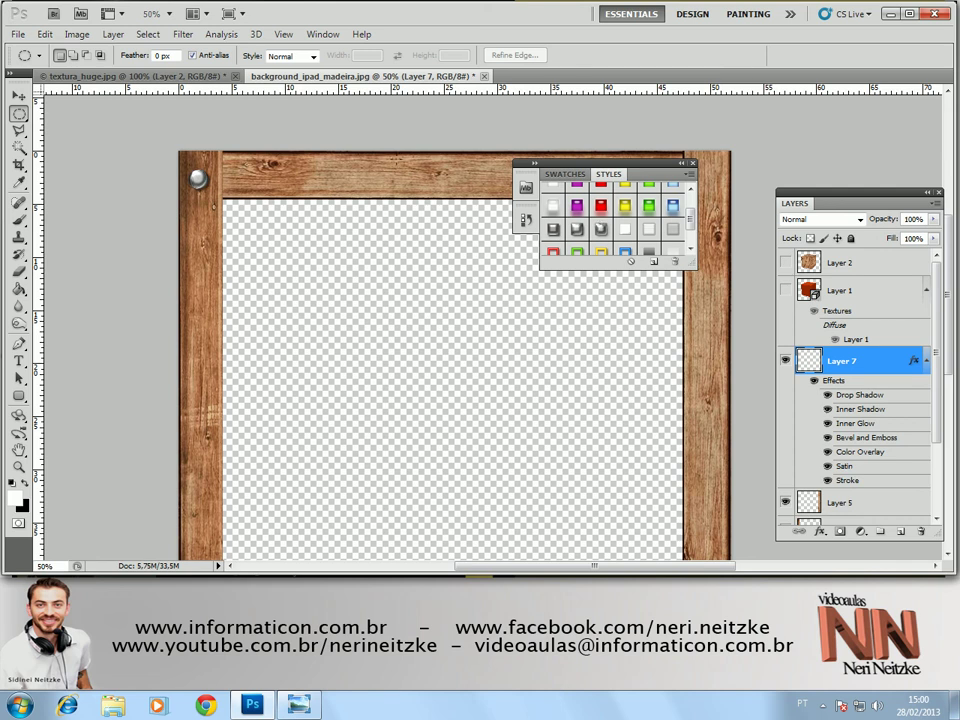
Close the Styles panel group and return to a 50% view of the frame's top edge
click(18, 95)
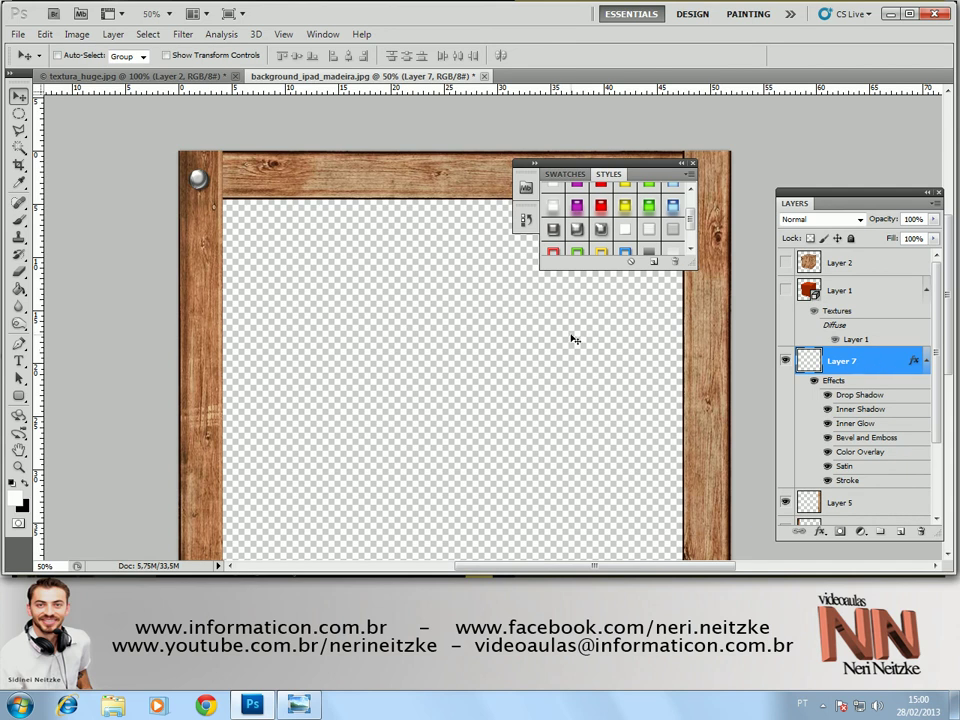
key(ctrl+minus)
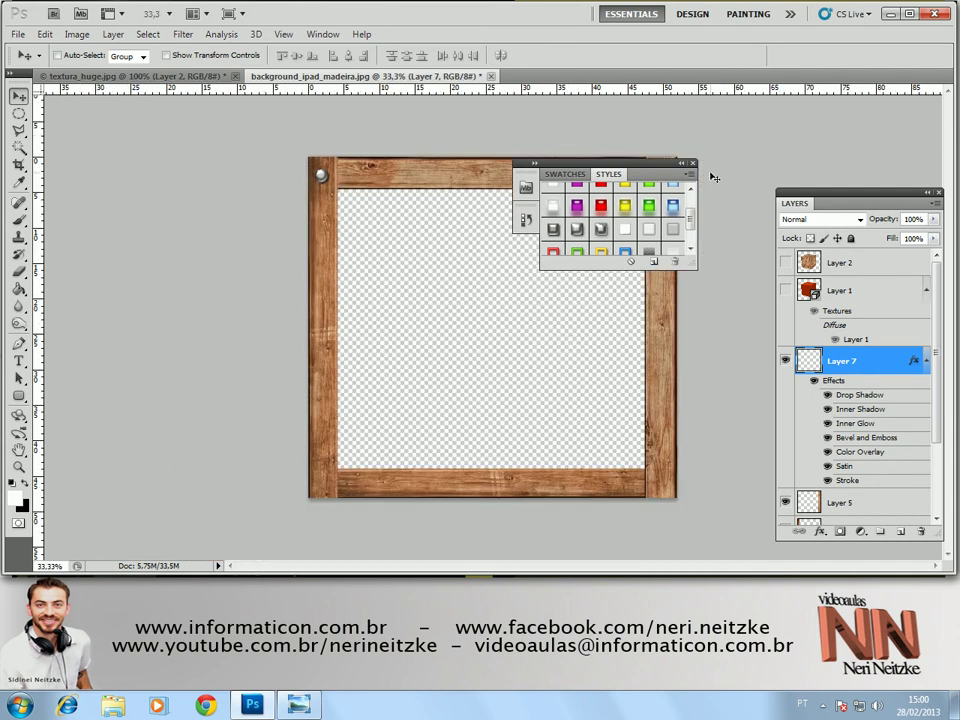
click(690, 174)
click(737, 554)
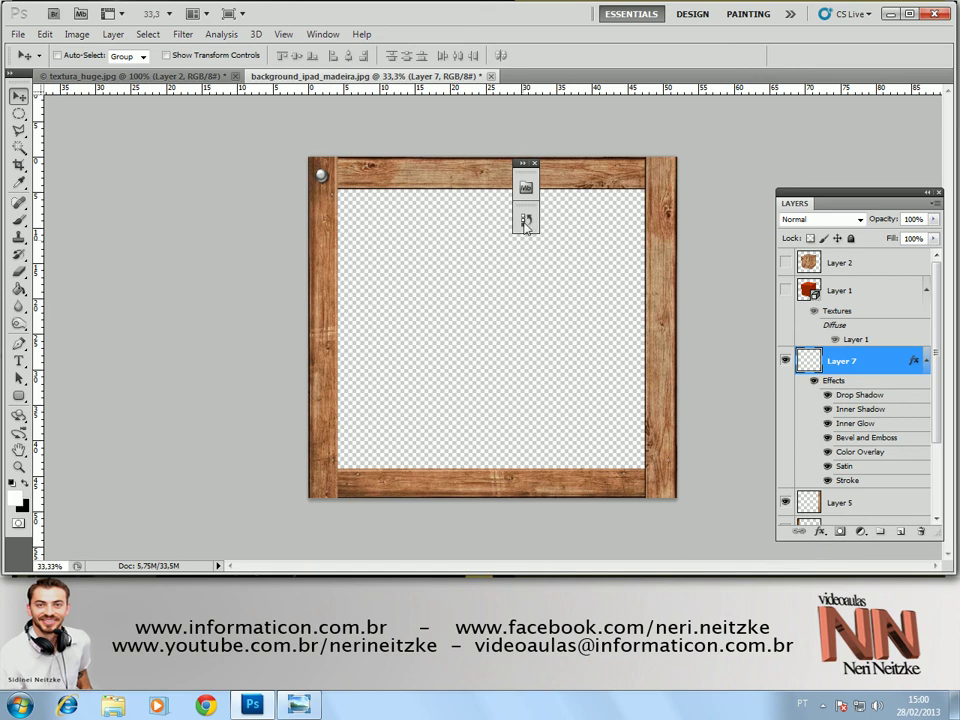
click(535, 163)
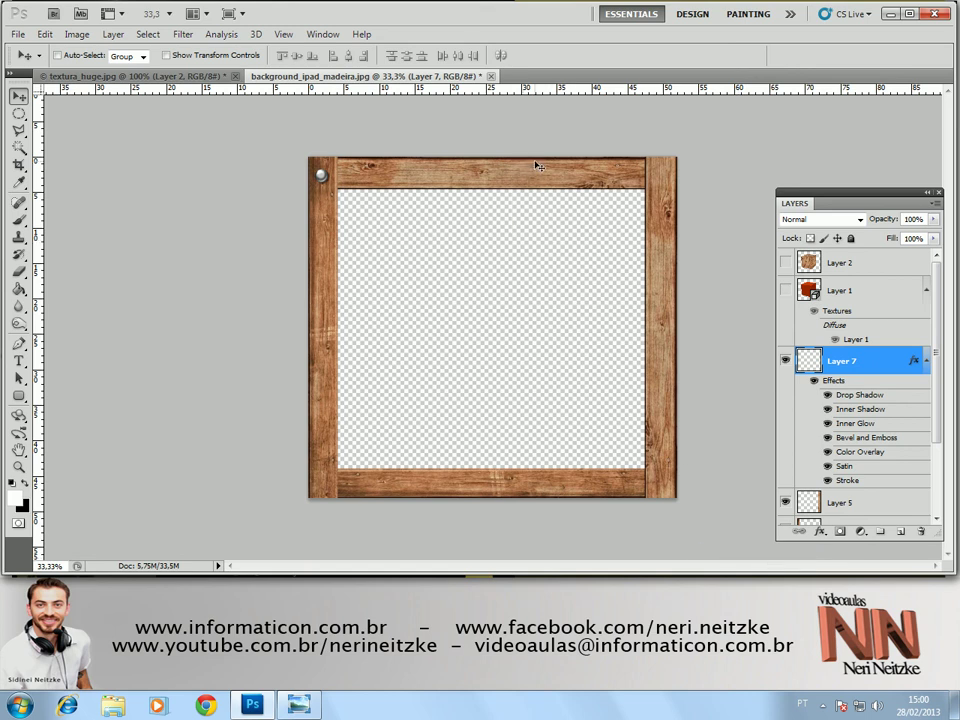
key(ctrl+plus)
drag(536, 165, 499, 210)
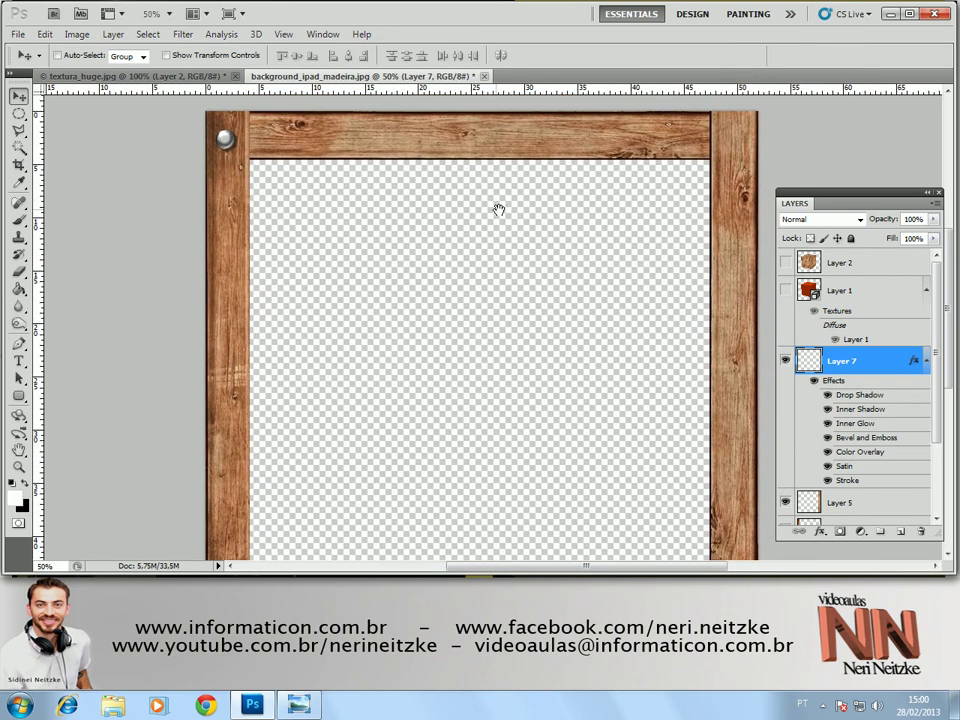
Duplicate the screw layer and place copies at the top-right, bottom-left and bottom-right corners
key(ctrl+j)
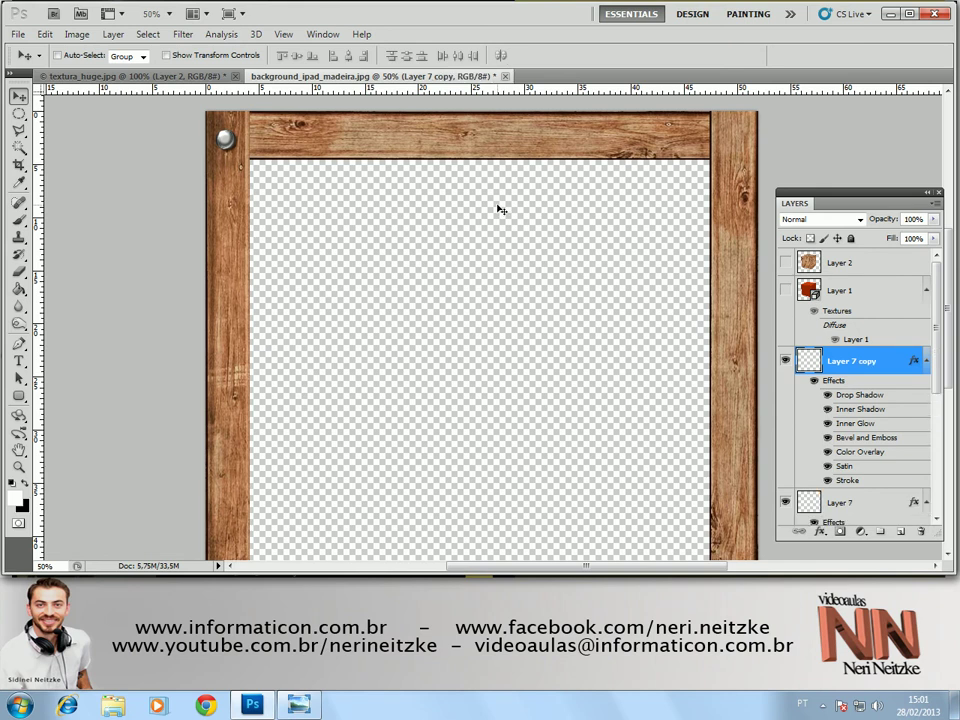
key(ctrl+j)
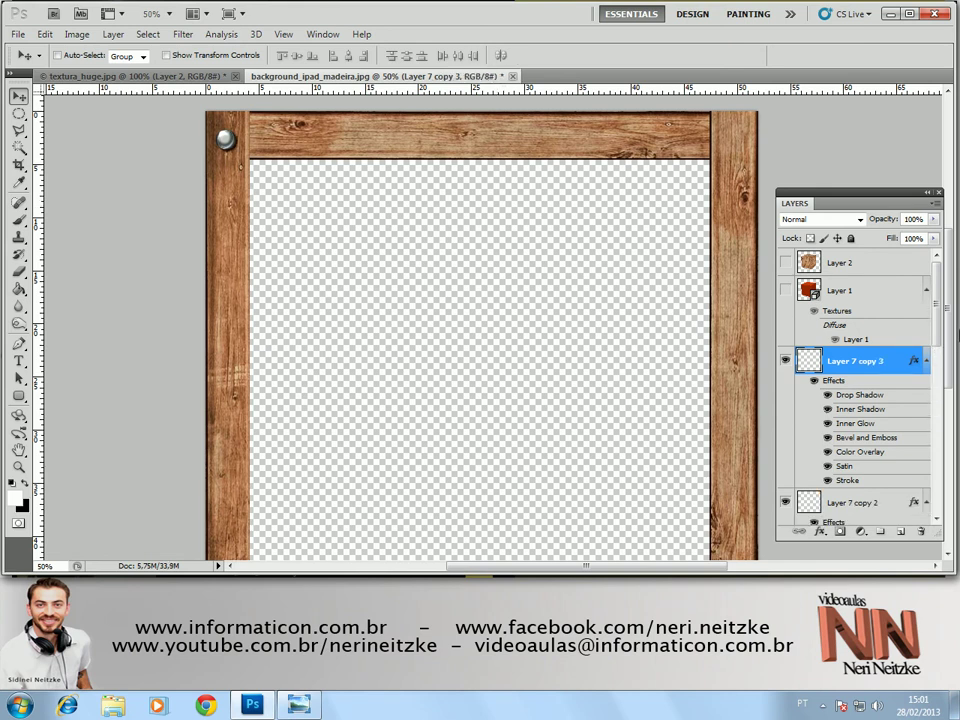
drag(938, 330, 938, 345)
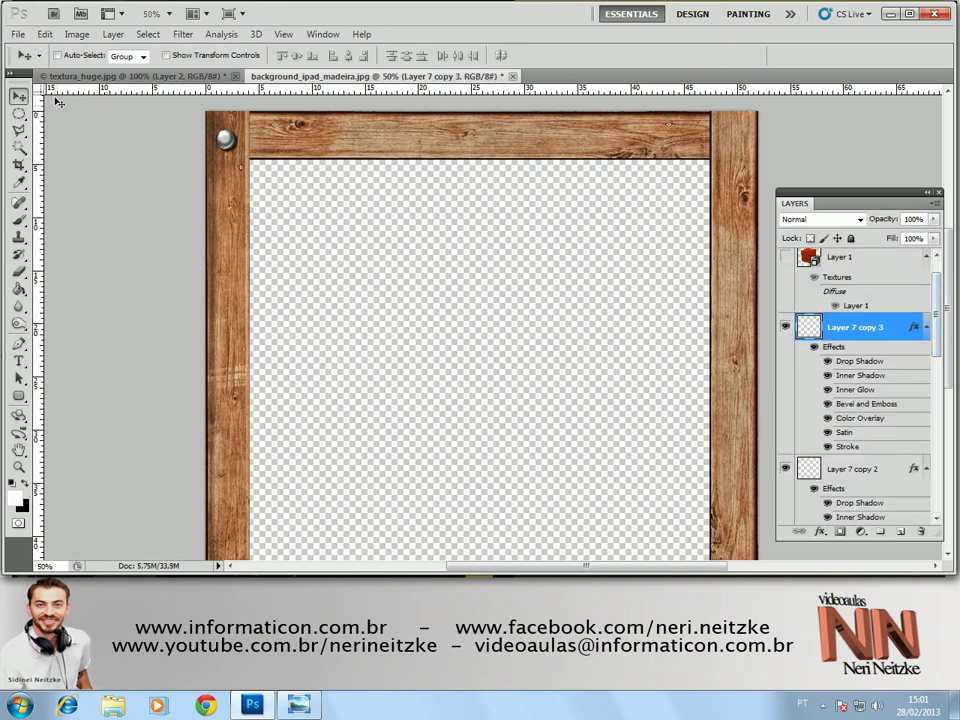
drag(212, 140, 733, 141)
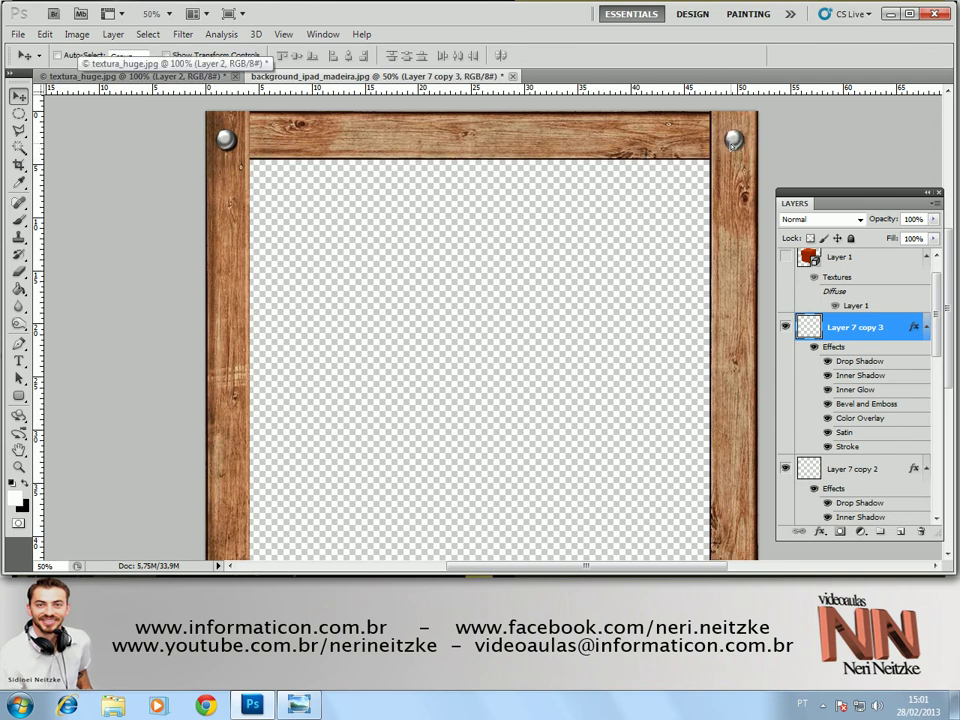
key(ctrl+minus)
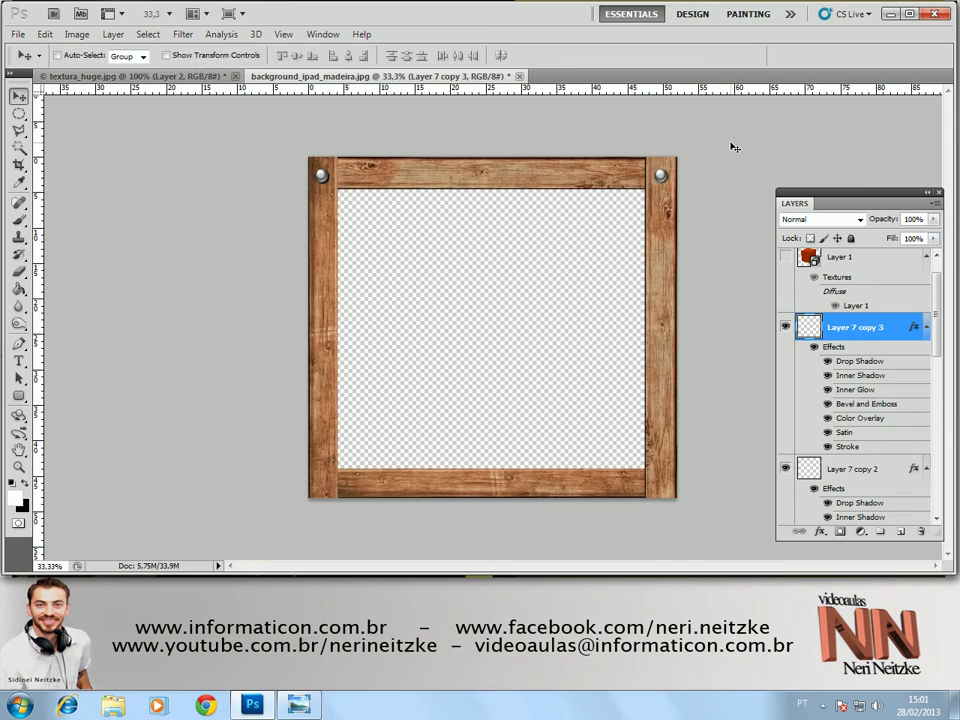
click(851, 466)
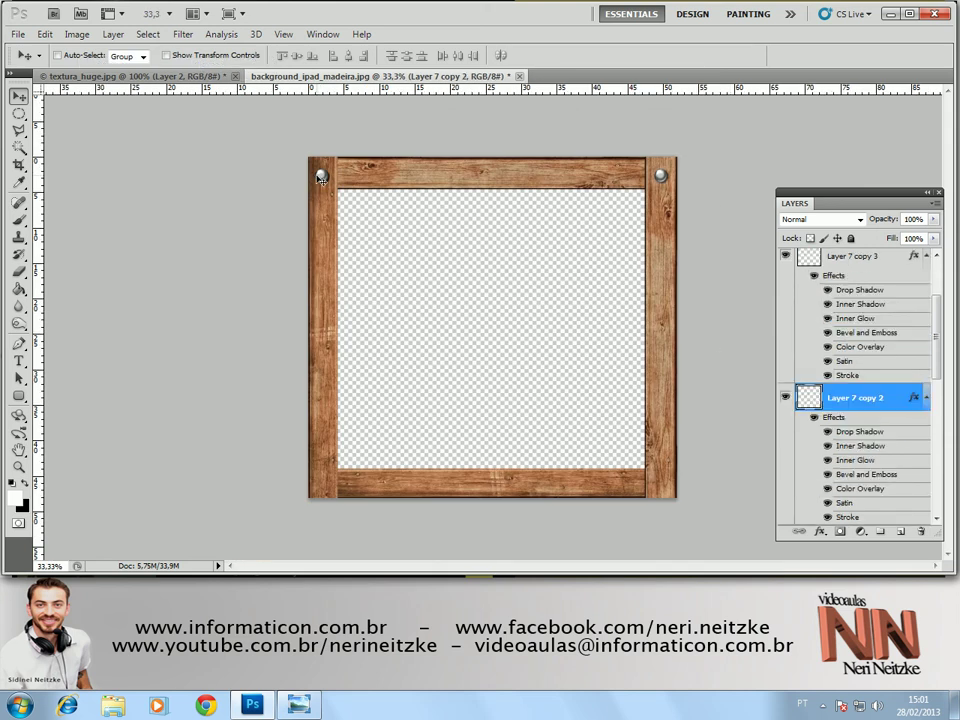
drag(323, 243, 323, 480)
scroll(900, 350, down, 3)
scroll(900, 350, down, 2)
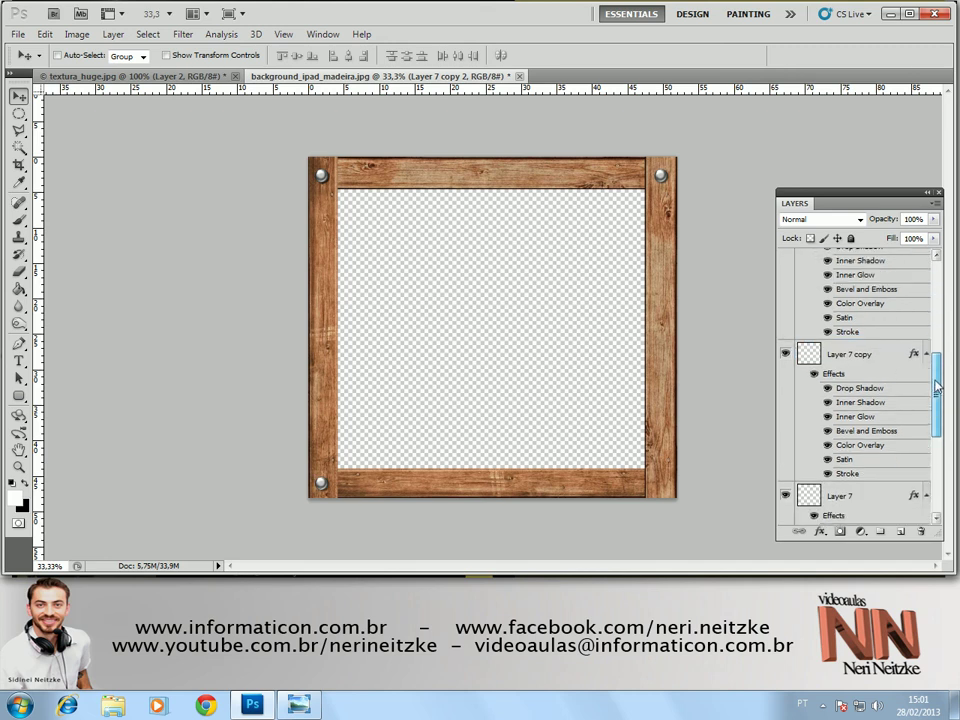
key(alt+bracketleft)
drag(320, 178, 667, 484)
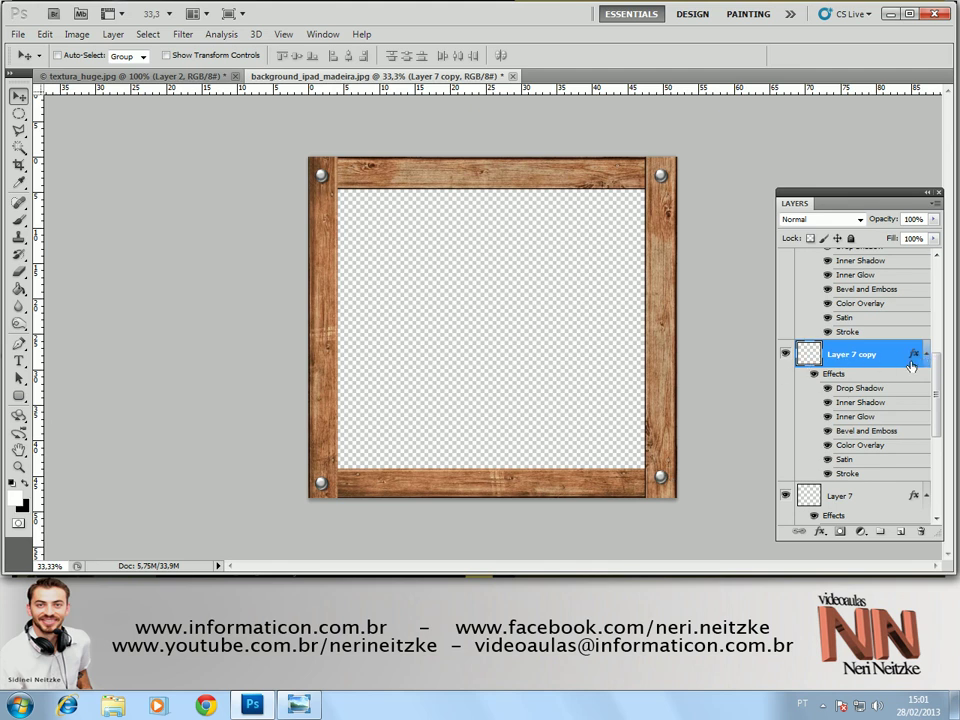
Collapse the effects lists of Layer 7 and its three copies
drag(938, 394, 938, 333)
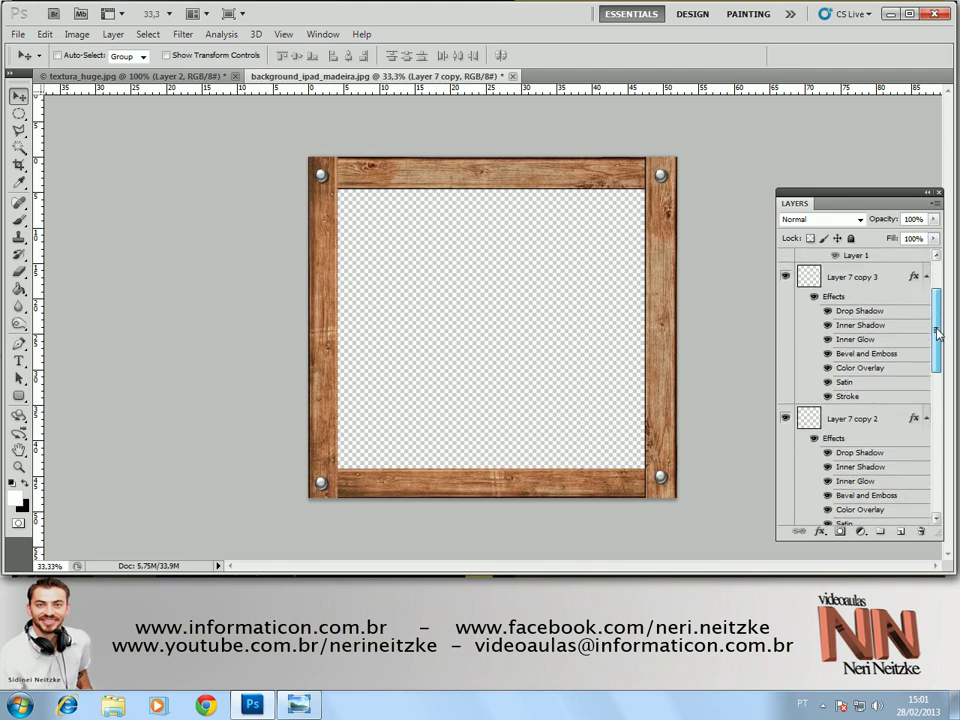
click(926, 419)
click(926, 277)
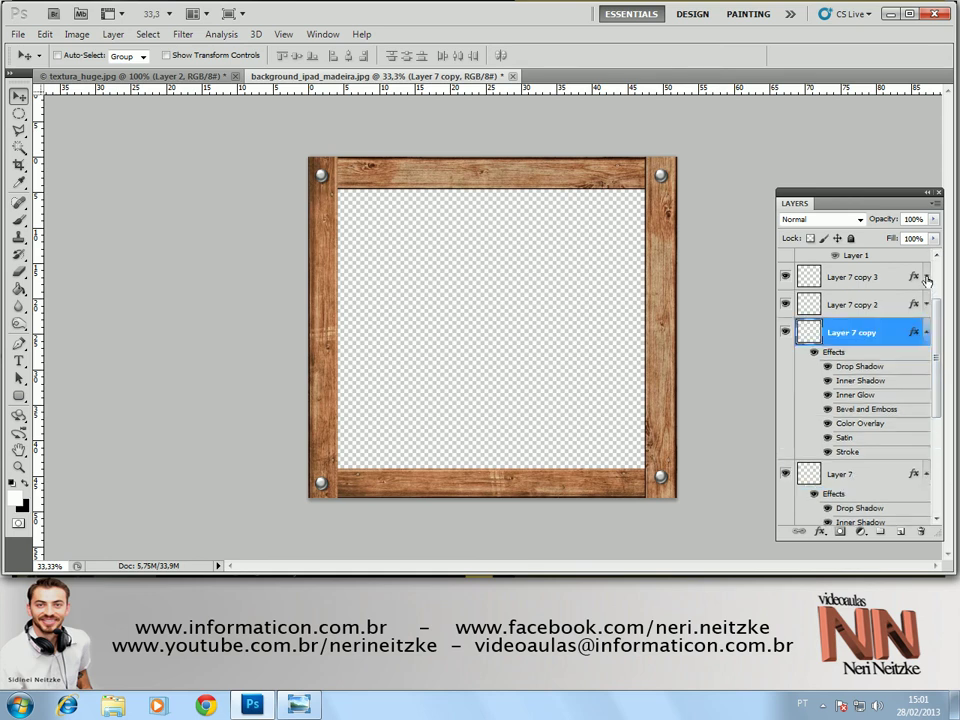
click(926, 332)
click(926, 359)
Select Layer 7 copy 3 down to Layer 3 and merge them into one layer with Ctrl+E
scroll(935, 318, up, 2)
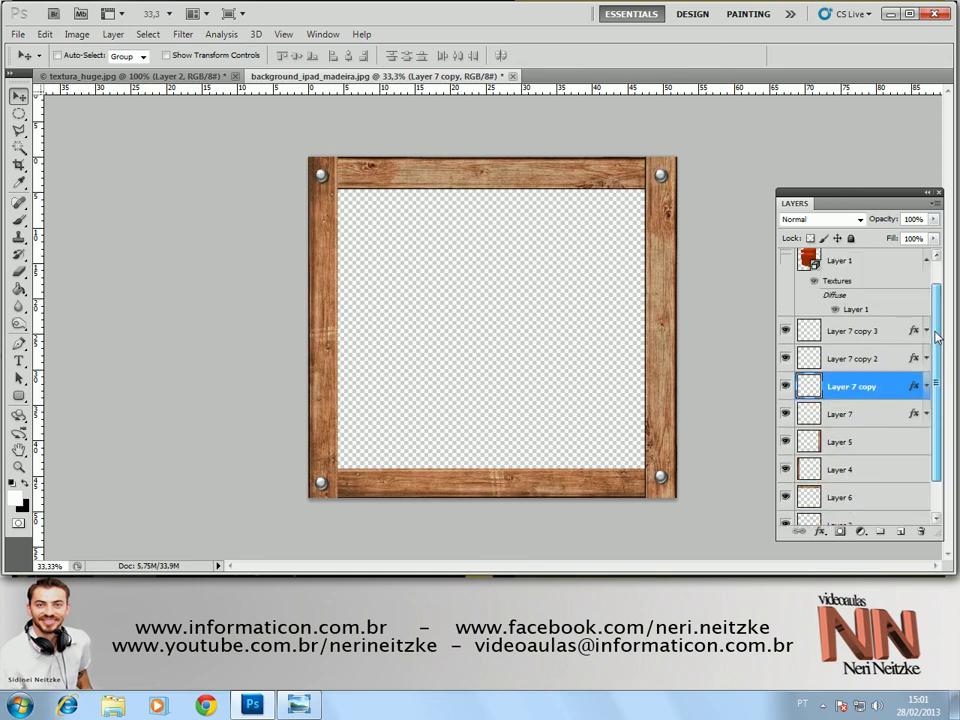
scroll(935, 318, up, 1)
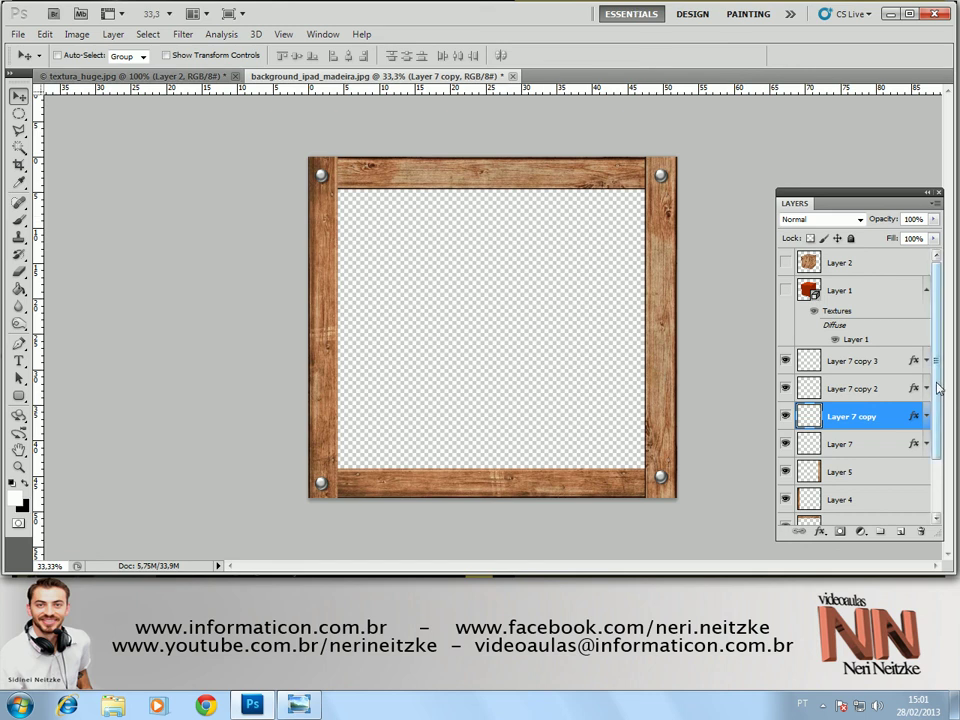
key(alt+bracketright)
key(alt+bracketright)
scroll(938, 354, down, 3)
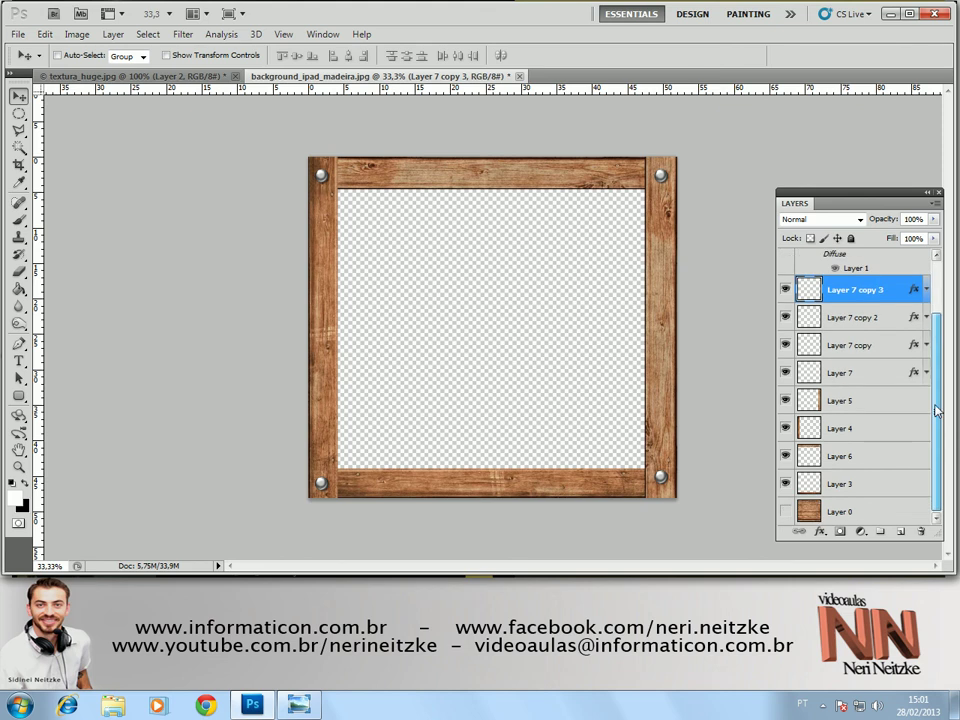
shift+click(867, 489)
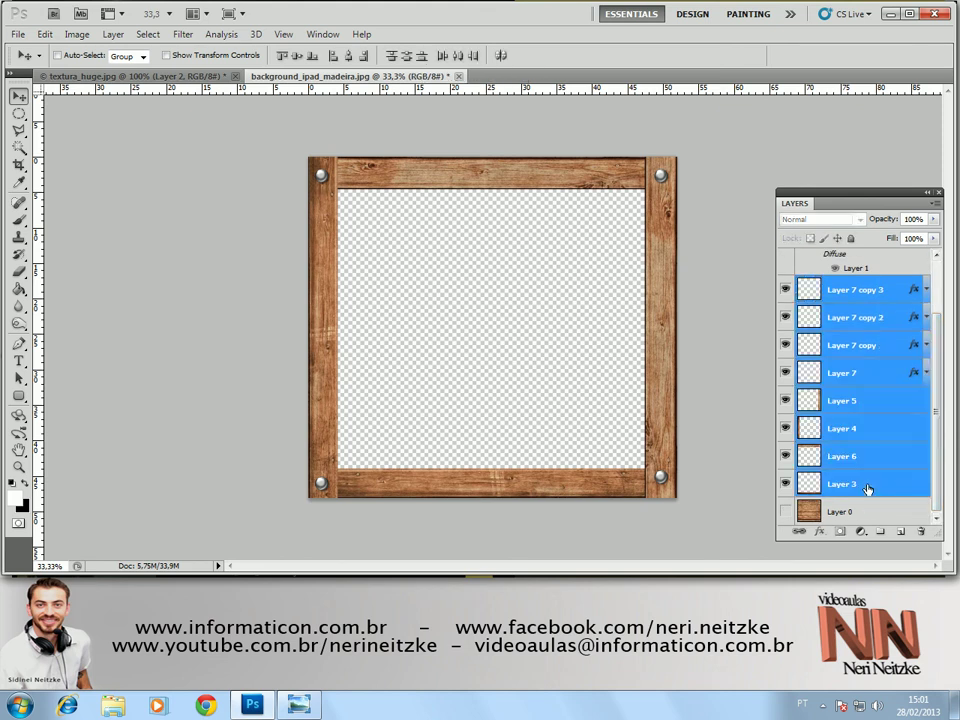
key(ctrl+e)
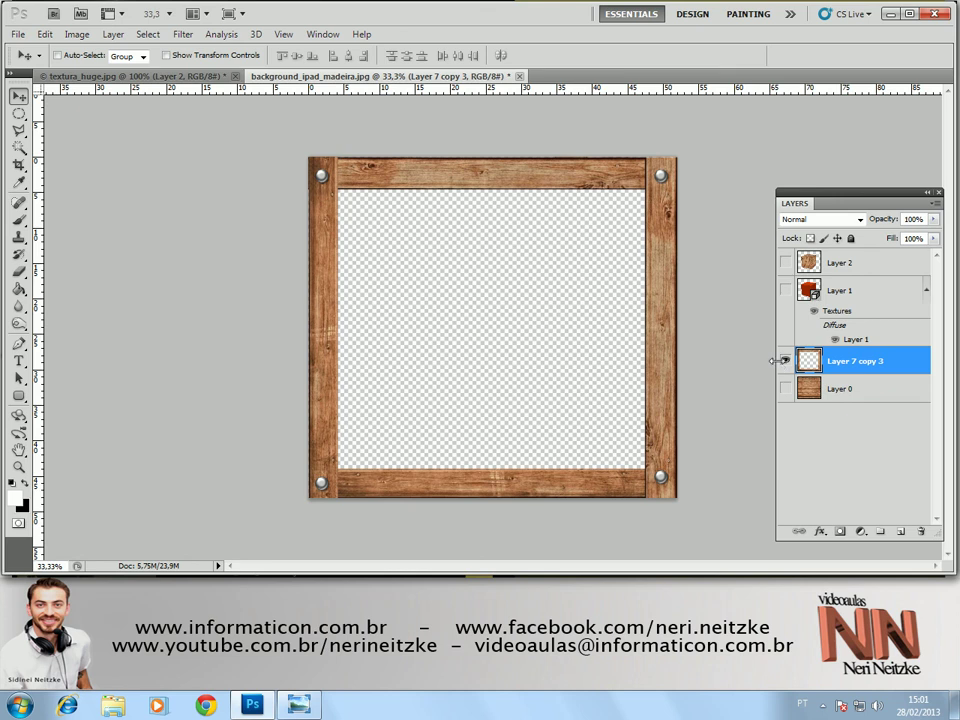
Select the whole canvas, hide the merged frame, show Layer 2, and add an empty layer above it
key(ctrl+a)
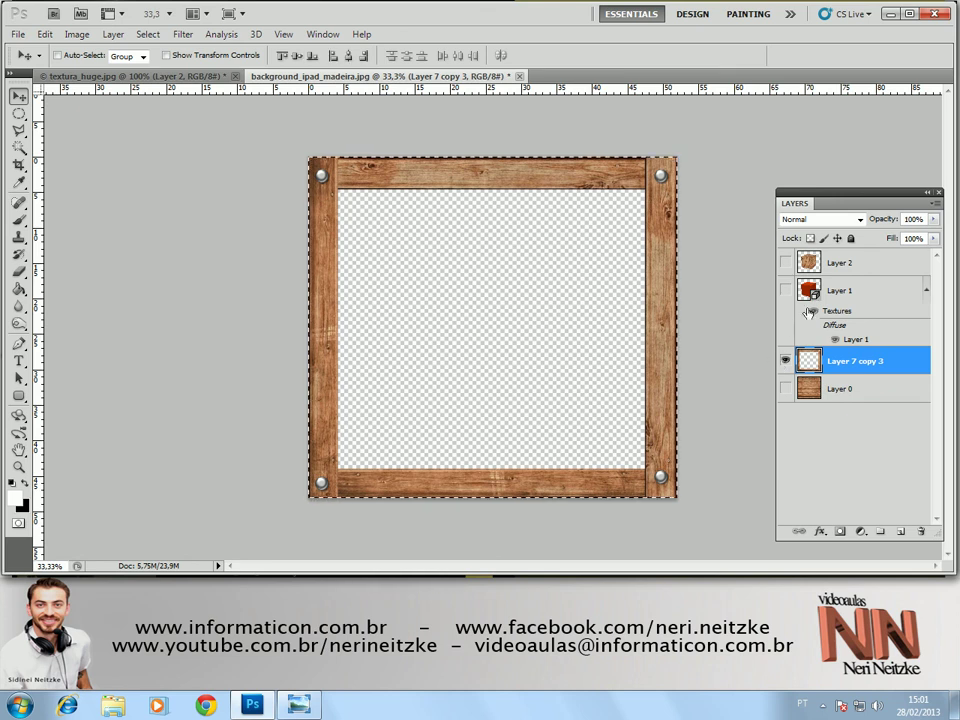
click(785, 360)
click(845, 262)
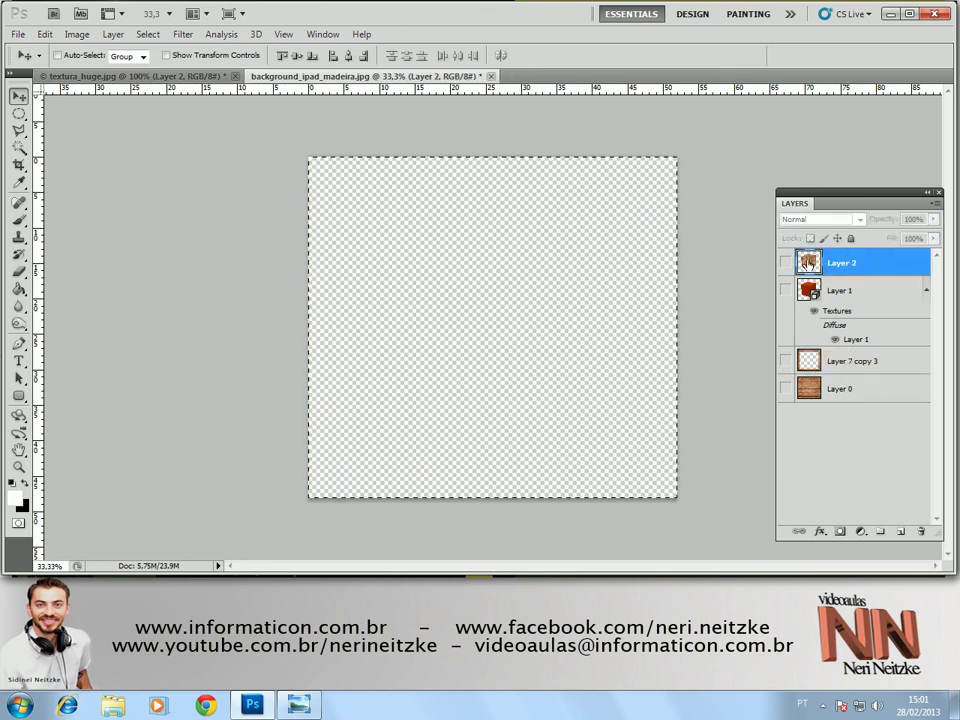
click(785, 262)
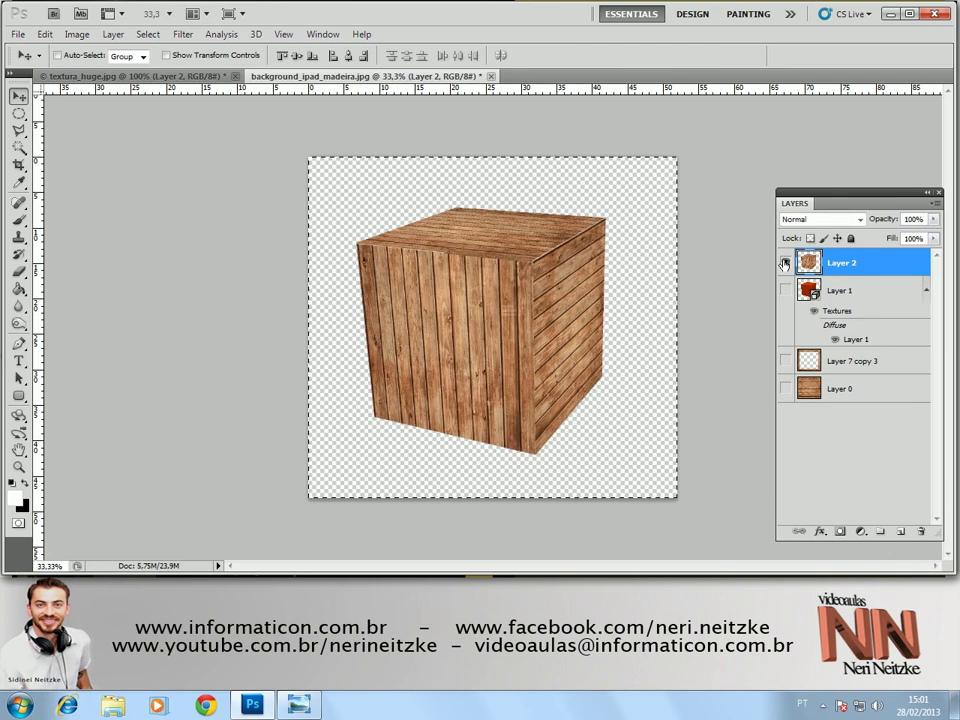
click(900, 531)
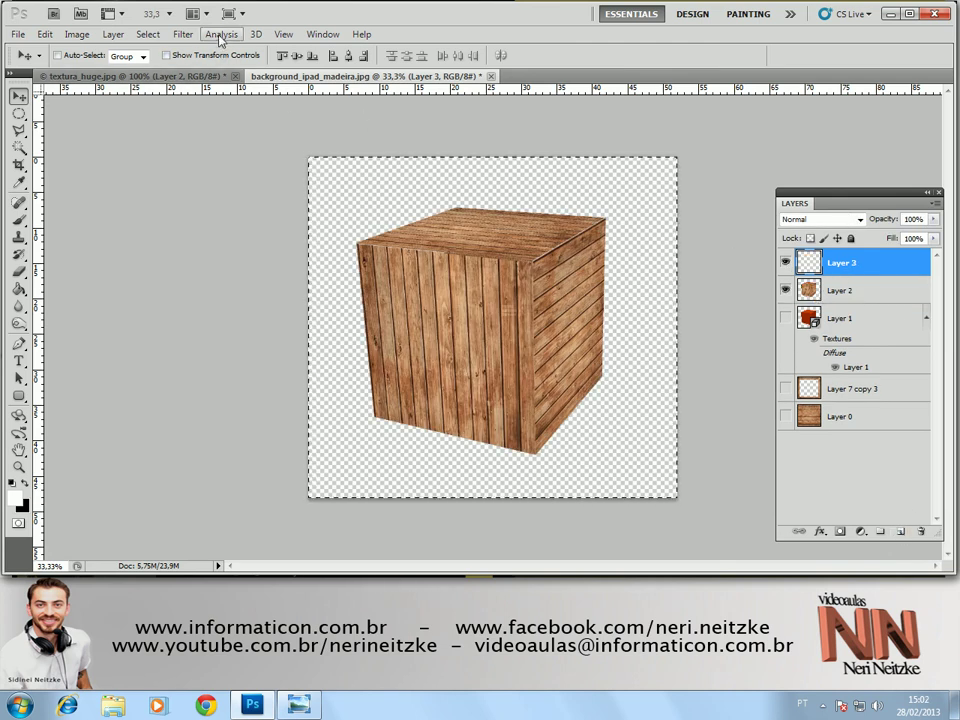
click(183, 34)
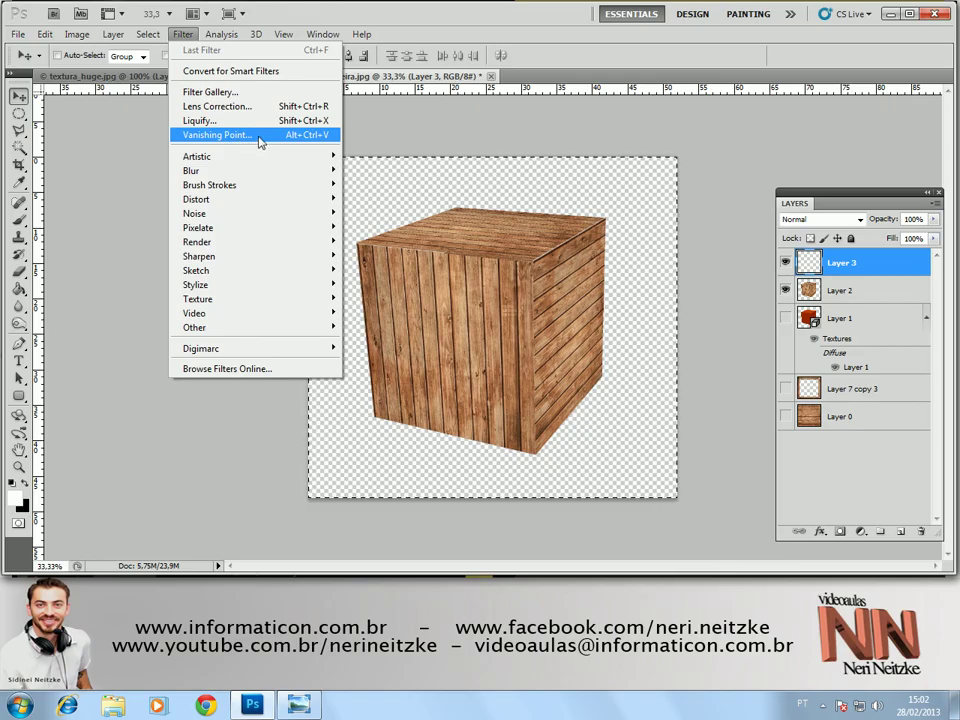
click(258, 141)
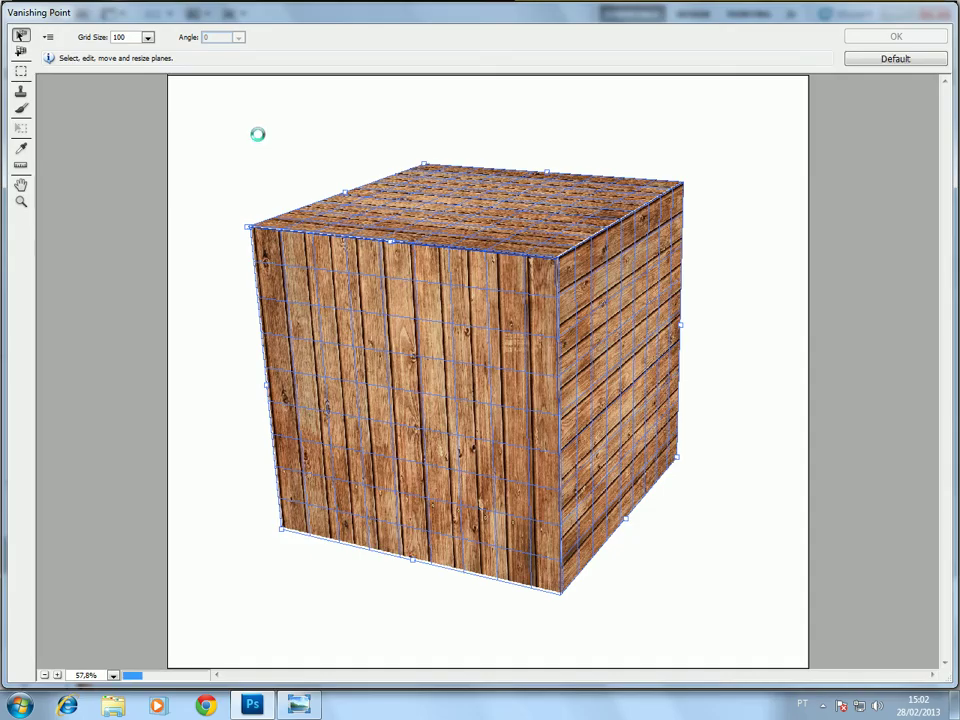
key(ctrl+v)
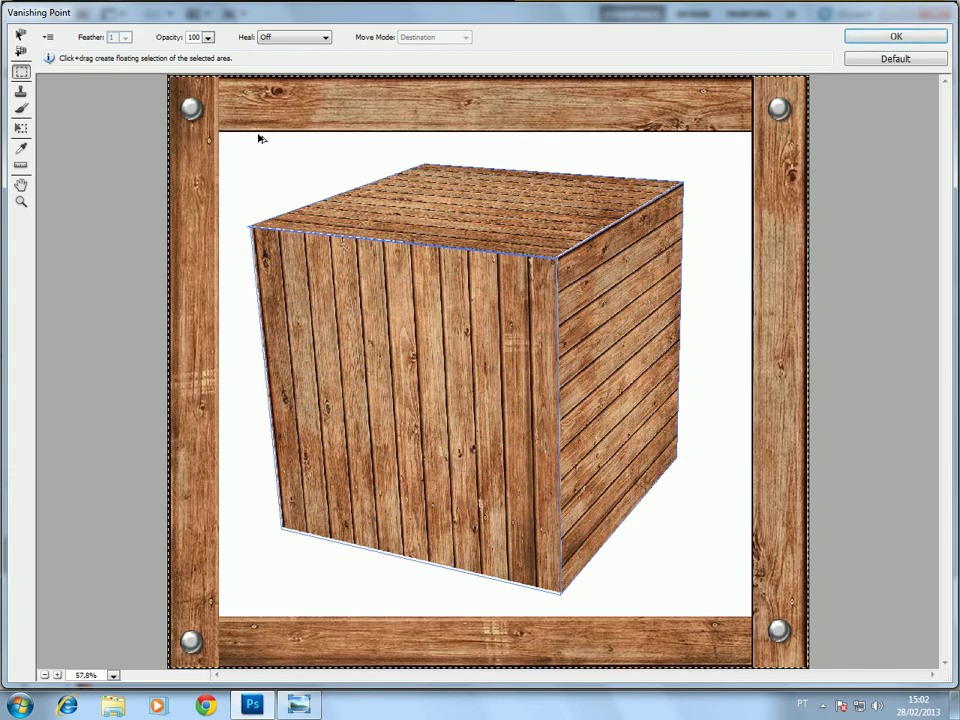
key(t)
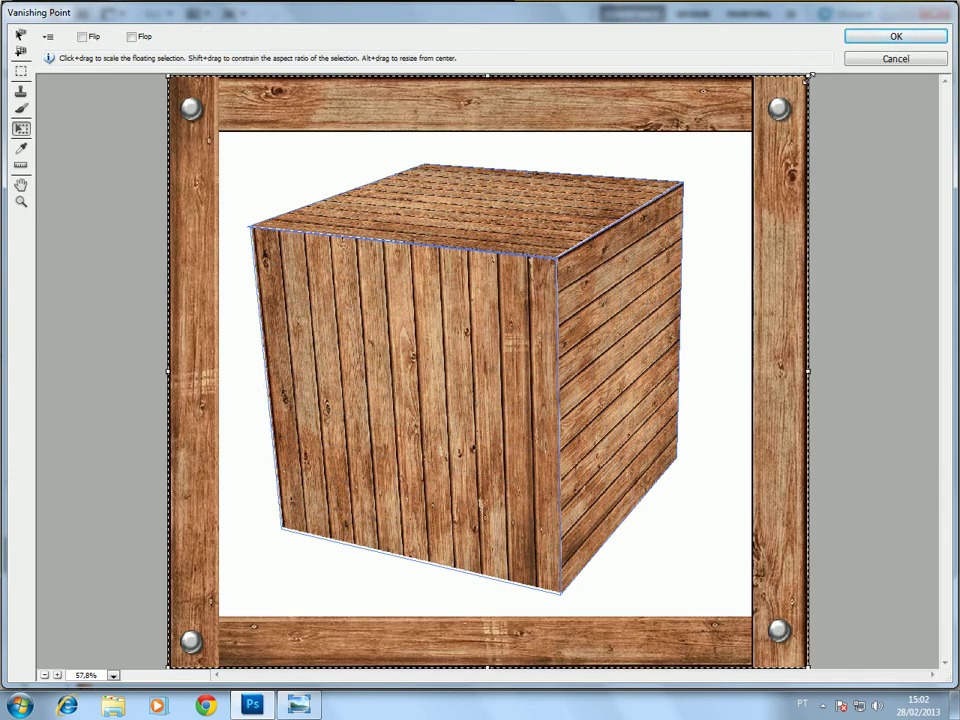
drag(807, 78, 383, 470)
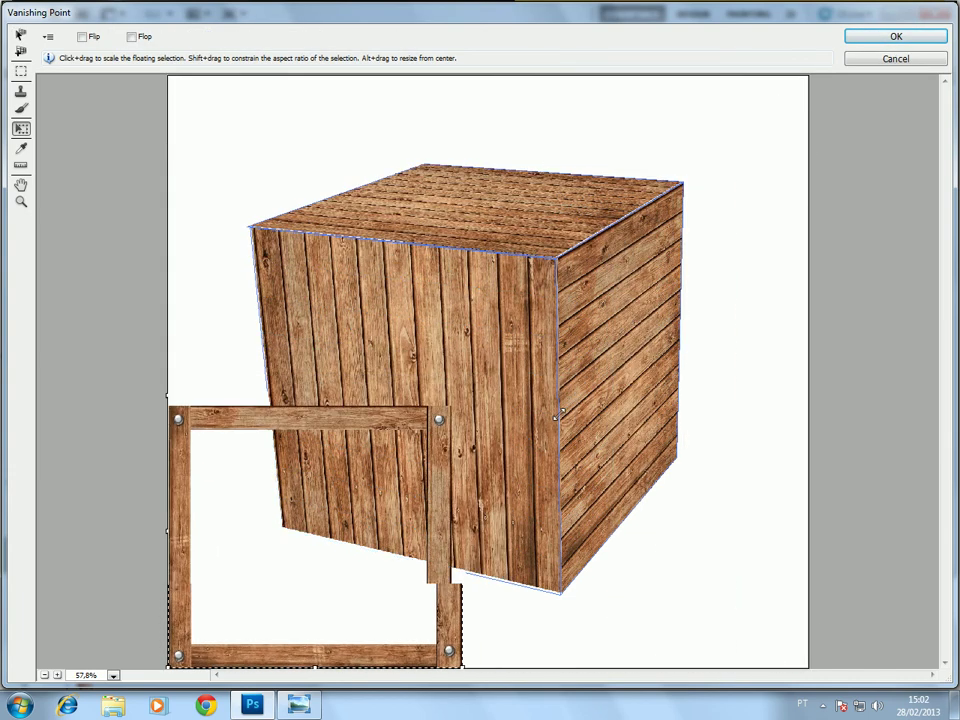
mouse_move(257, 510)
mouse_down()
mouse_move(446, 152)
mouse_move(503, 174)
mouse_up()
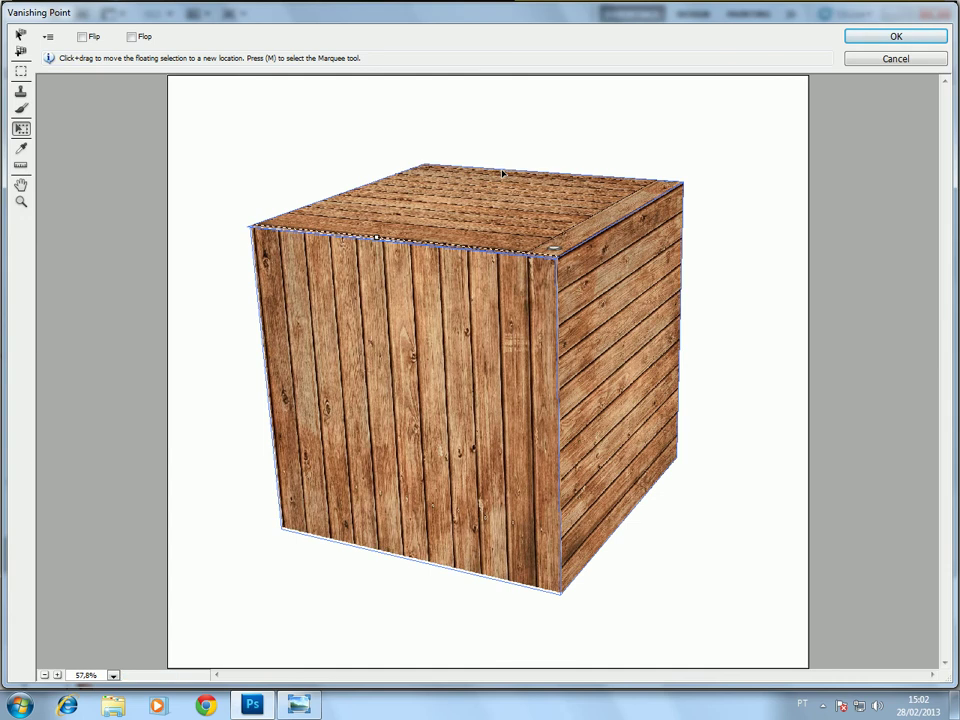
mouse_move(590, 229)
mouse_down()
mouse_move(646, 204)
mouse_move(643, 213)
mouse_move(623, 207)
mouse_move(617, 232)
mouse_move(651, 200)
mouse_up()
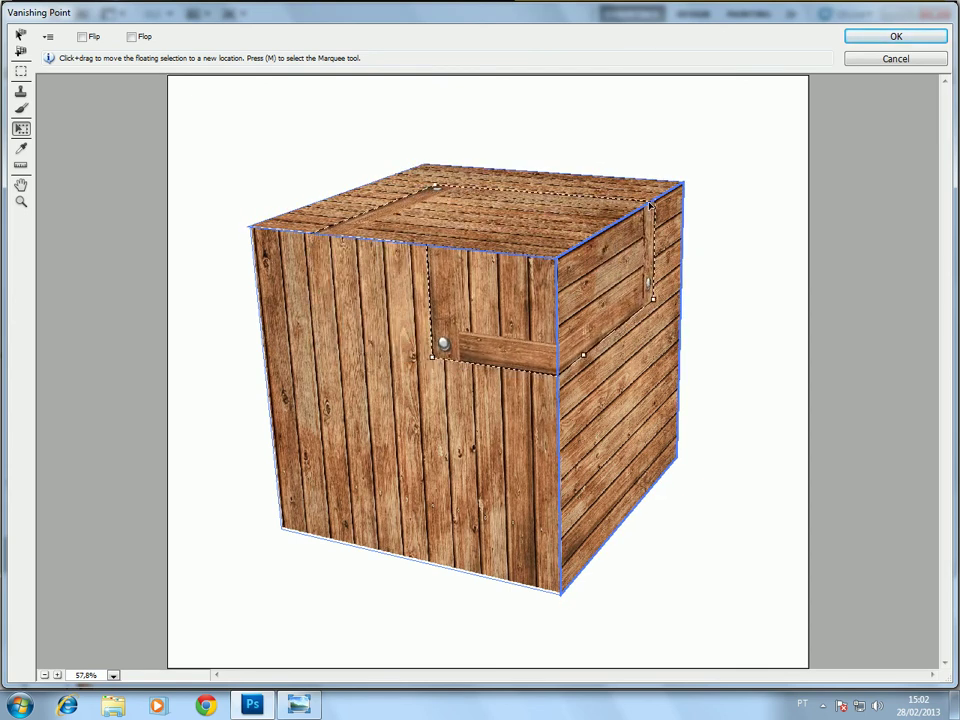
key(ctrl+alt+z)
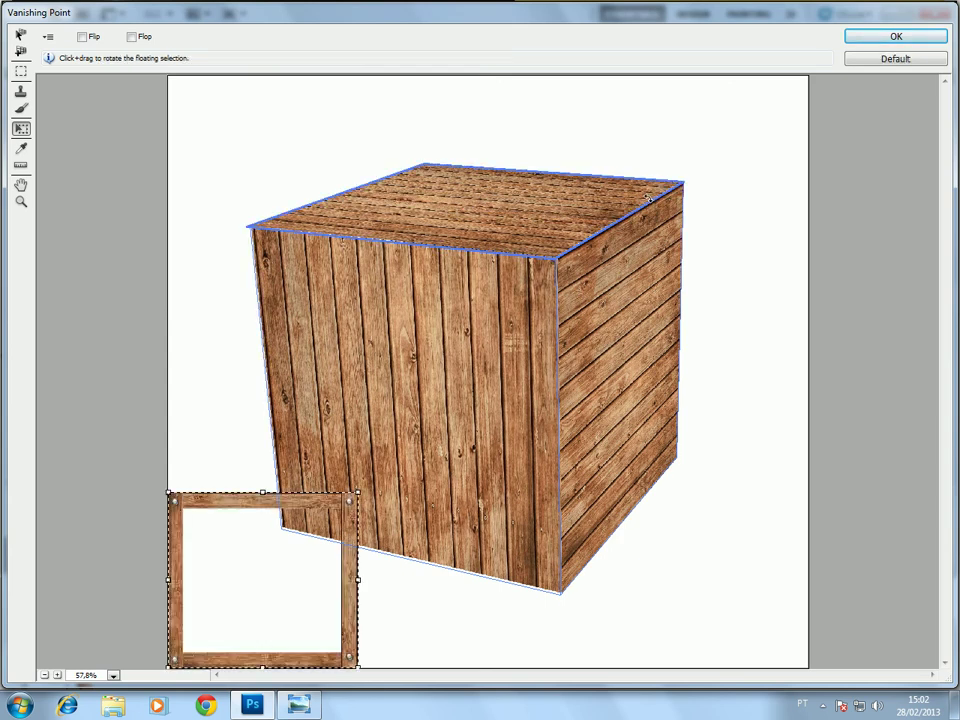
mouse_move(362, 487)
mouse_down()
mouse_move(326, 519)
mouse_move(353, 413)
mouse_move(595, 193)
mouse_up()
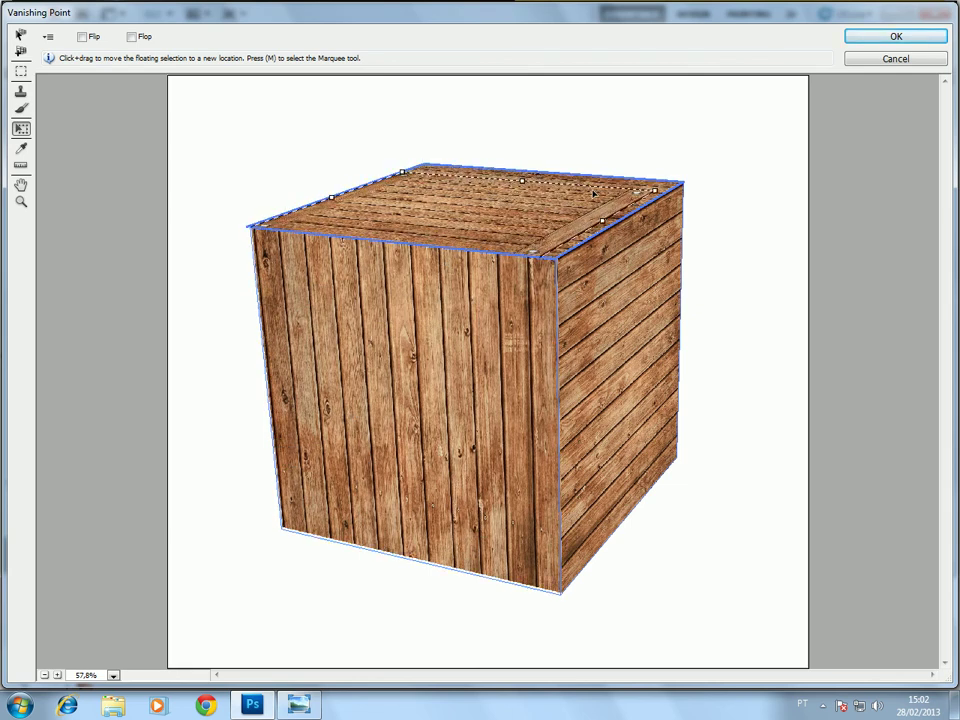
drag(595, 193, 592, 193)
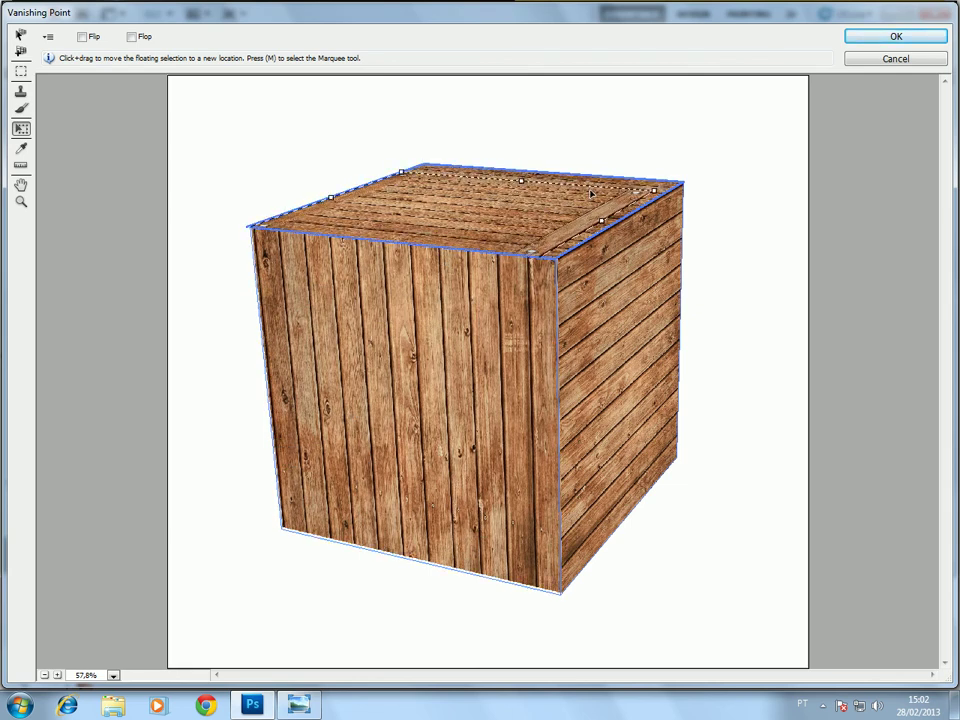
drag(654, 190, 680, 181)
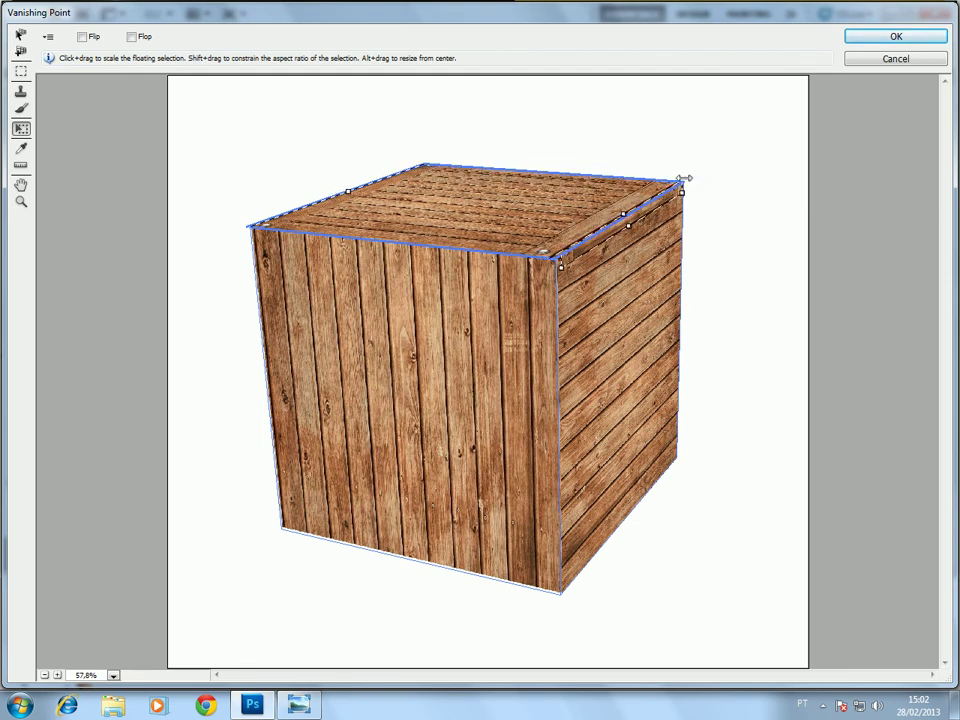
drag(680, 181, 689, 183)
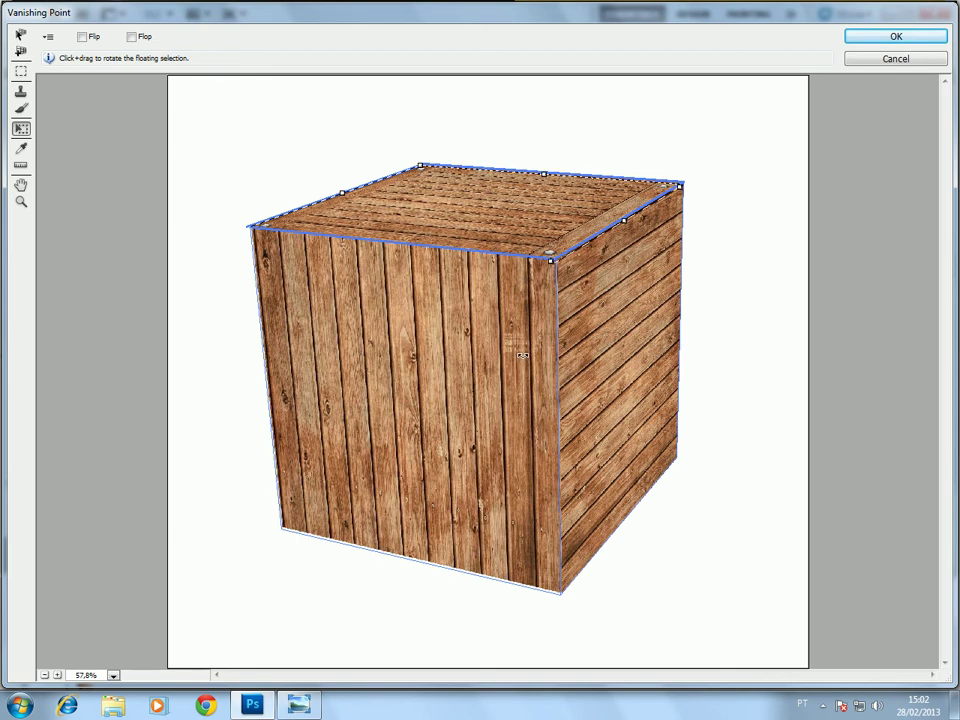
click(422, 328)
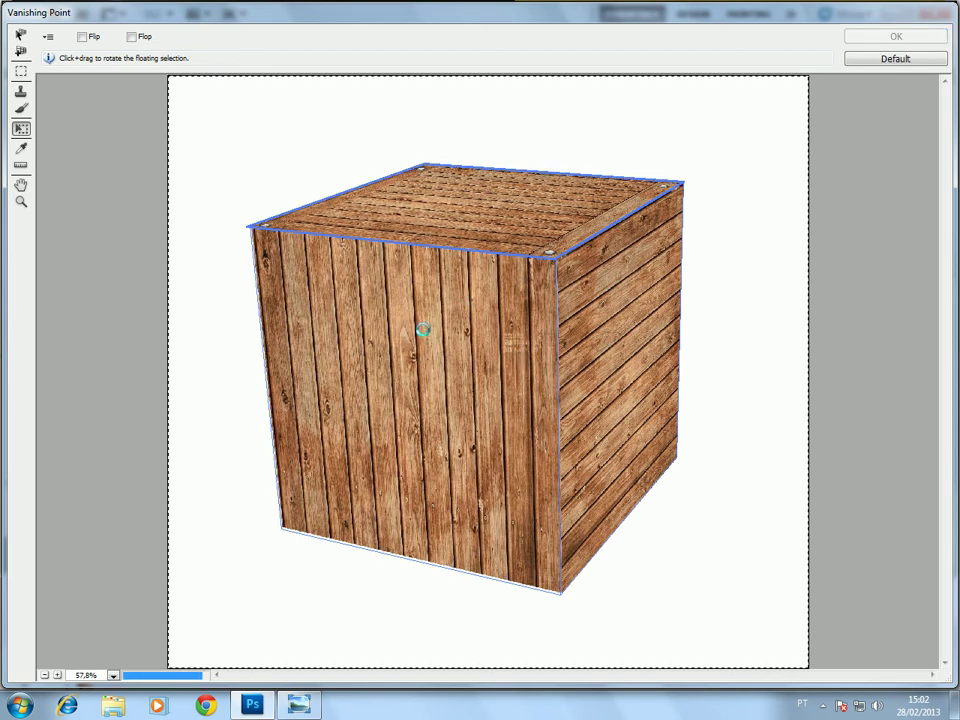
mouse_move(410, 343)
mouse_down()
mouse_move(522, 330)
mouse_move(681, 465)
mouse_up()
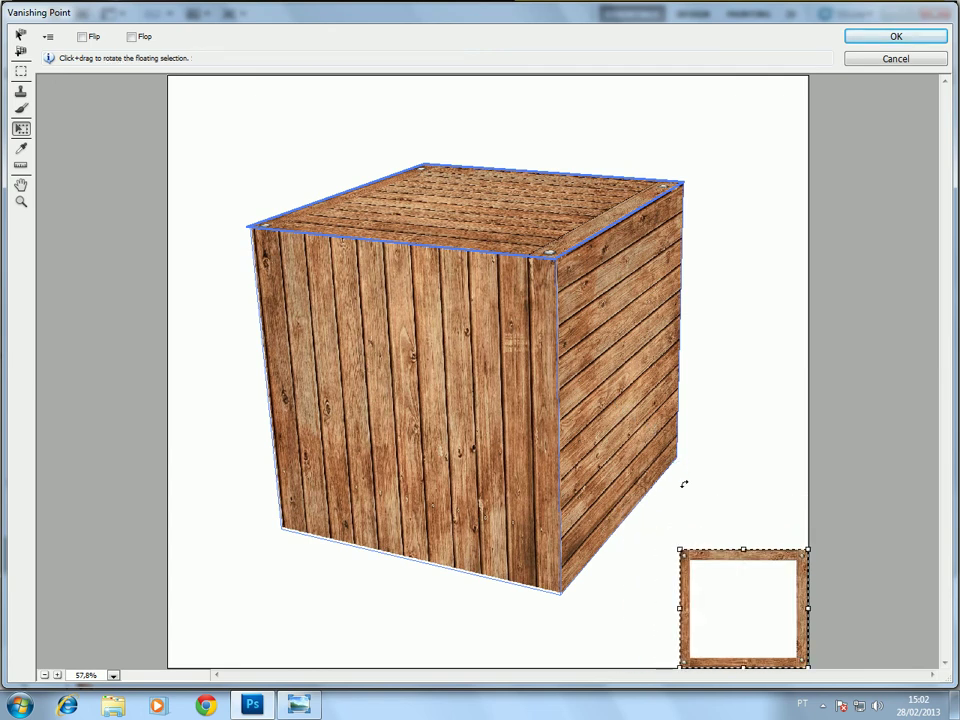
drag(744, 562, 378, 327)
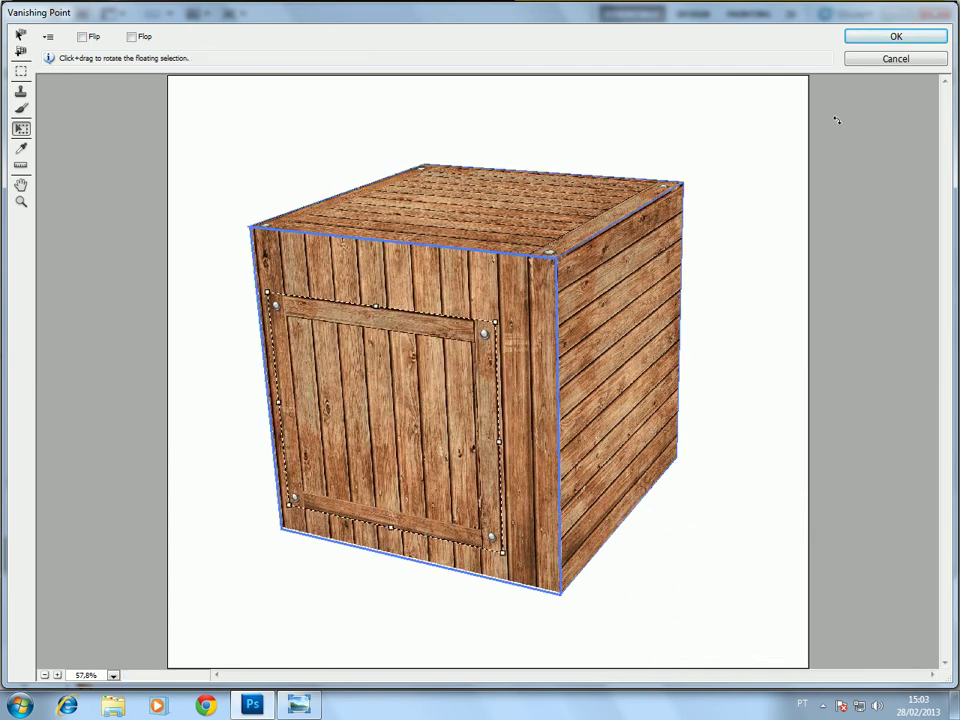
click(886, 58)
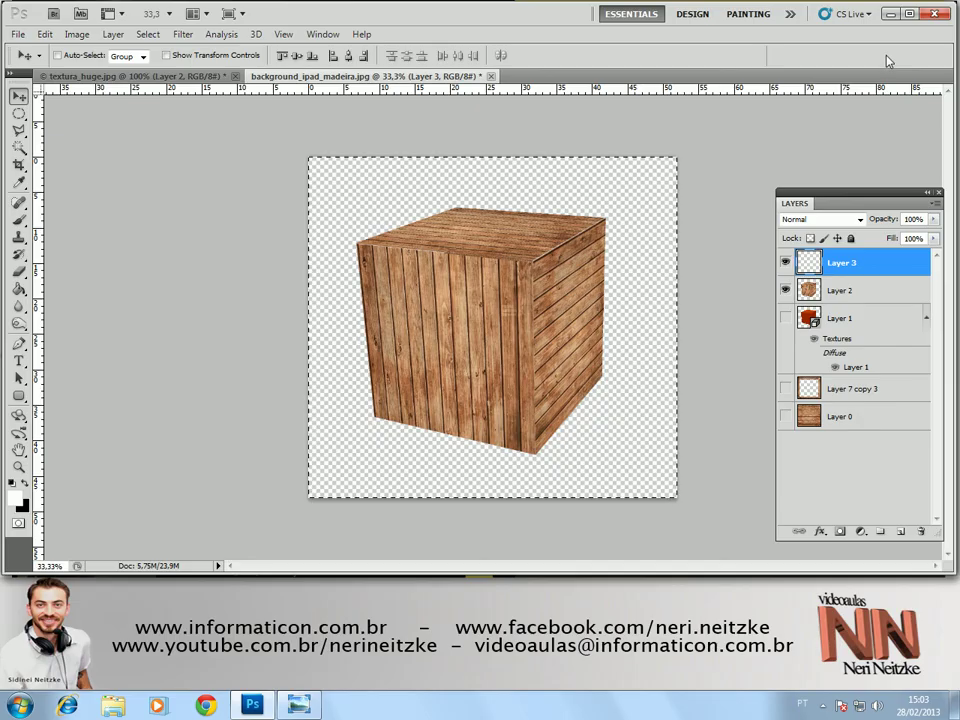
Make the merged nailed frame layer, Layer 7 copy 3, visible again and deselect the canvas
click(19, 113)
click(785, 388)
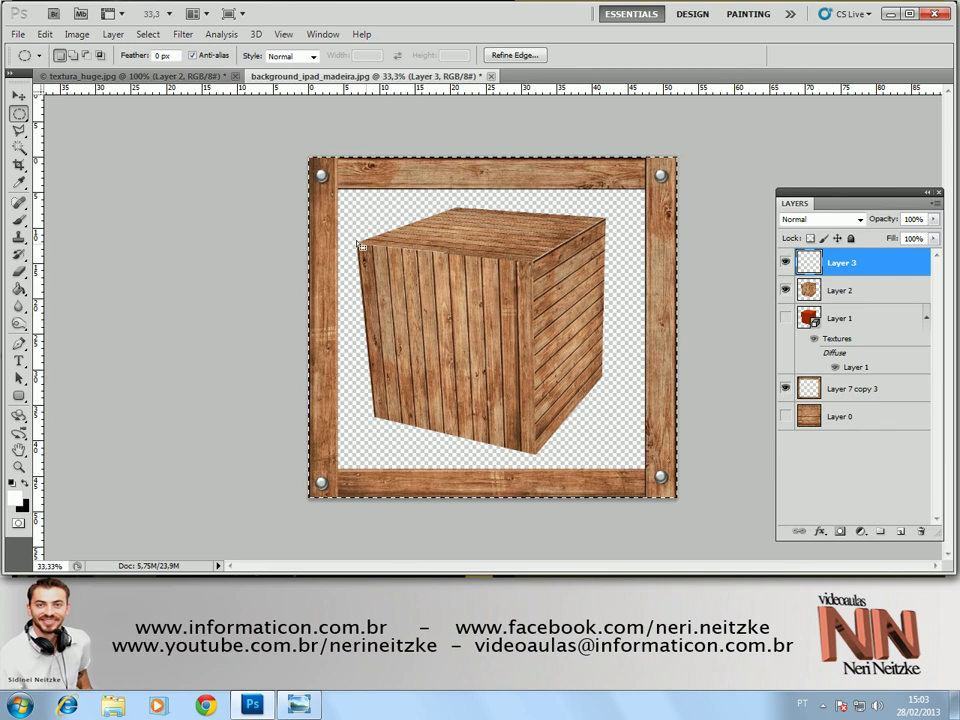
key(ctrl+d)
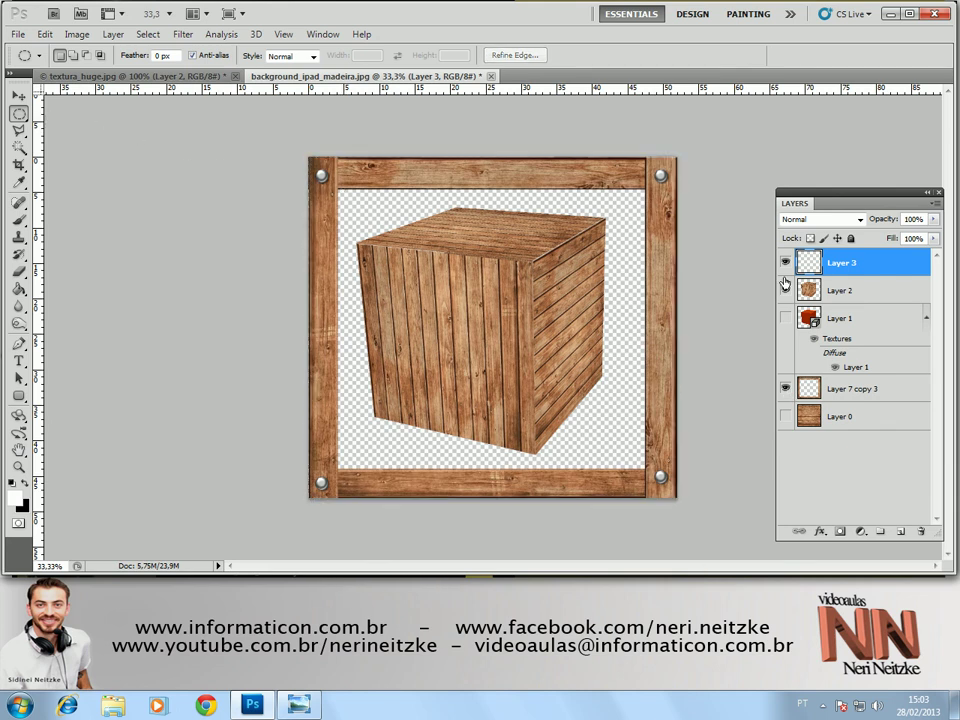